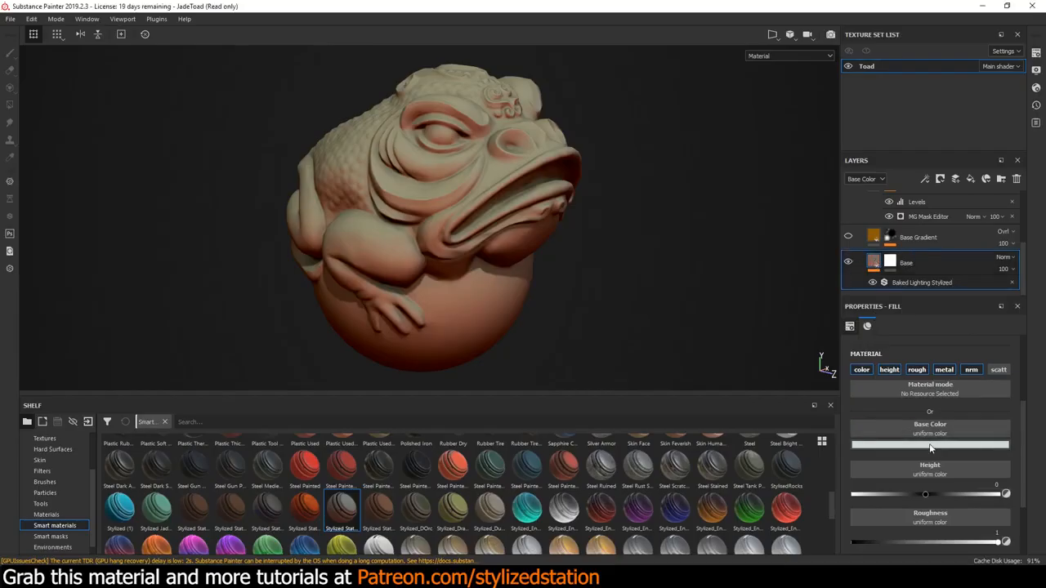
# Review the Base fill layer's color, height, roughness, metallic and normal channels, keeping Roughness at 1
pyautogui.scroll(-3, 929, 447)
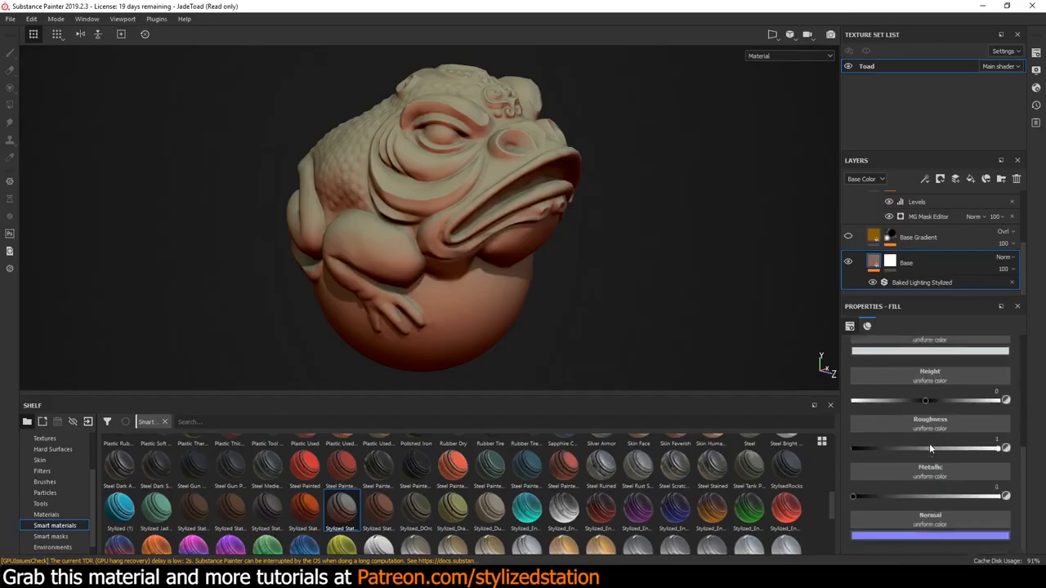
pyautogui.scroll(1, 929, 448)
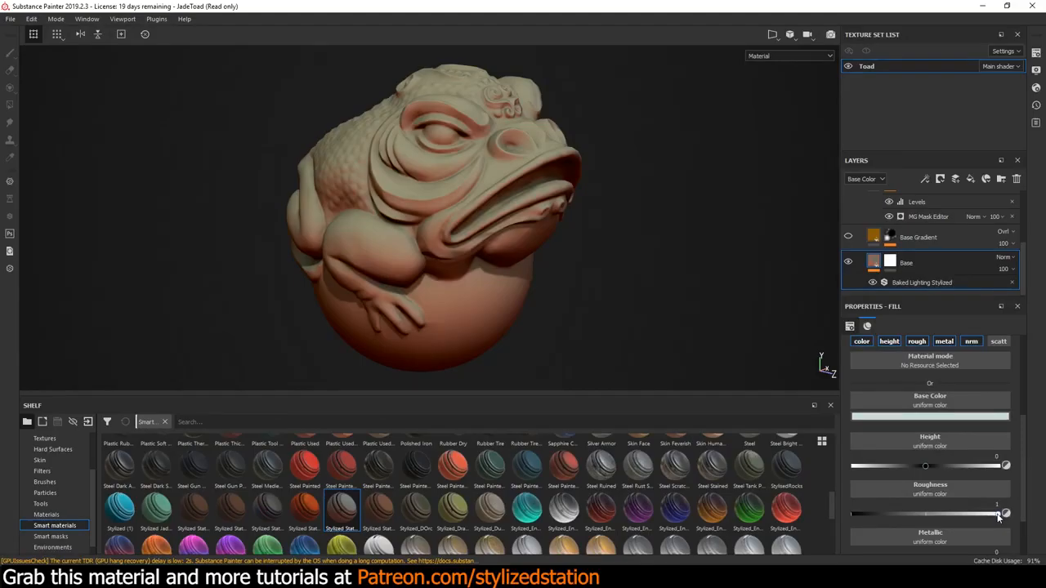
pyautogui.moveTo(999, 517)
pyautogui.mouseDown()
pyautogui.moveTo(959, 517)
pyautogui.moveTo(1003, 523)
pyautogui.mouseUp()
pyautogui.keyDown('alt'); pyautogui.moveTo(585, 305); pyautogui.dragTo(607, 339); pyautogui.keyUp('alt')
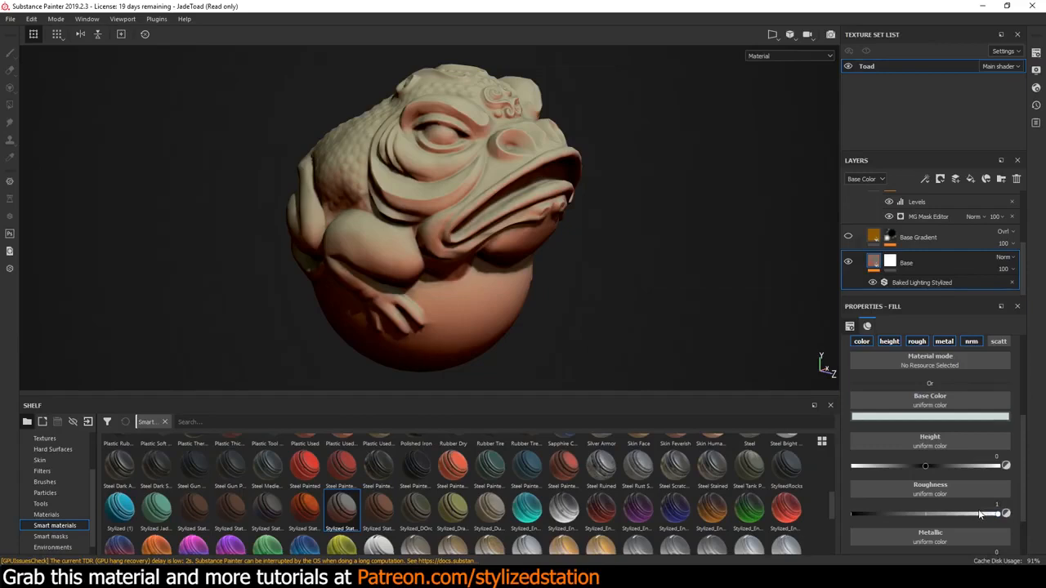
pyautogui.scroll(-3, 941, 444)
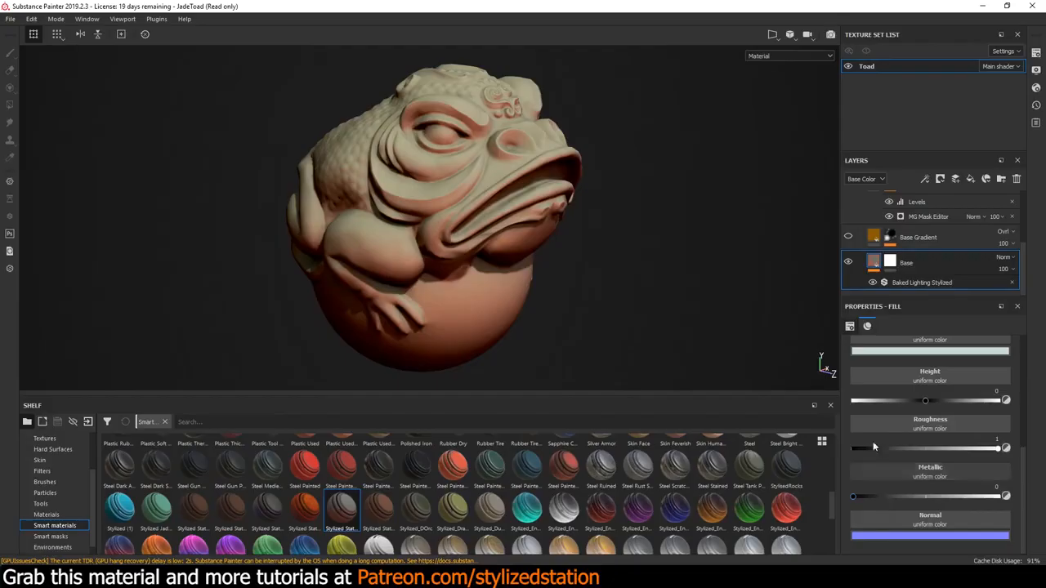
# Turn the Base layer's Baked Lighting Stylized filter off and back on to compare its effect on the toad
pyautogui.click(901, 282)
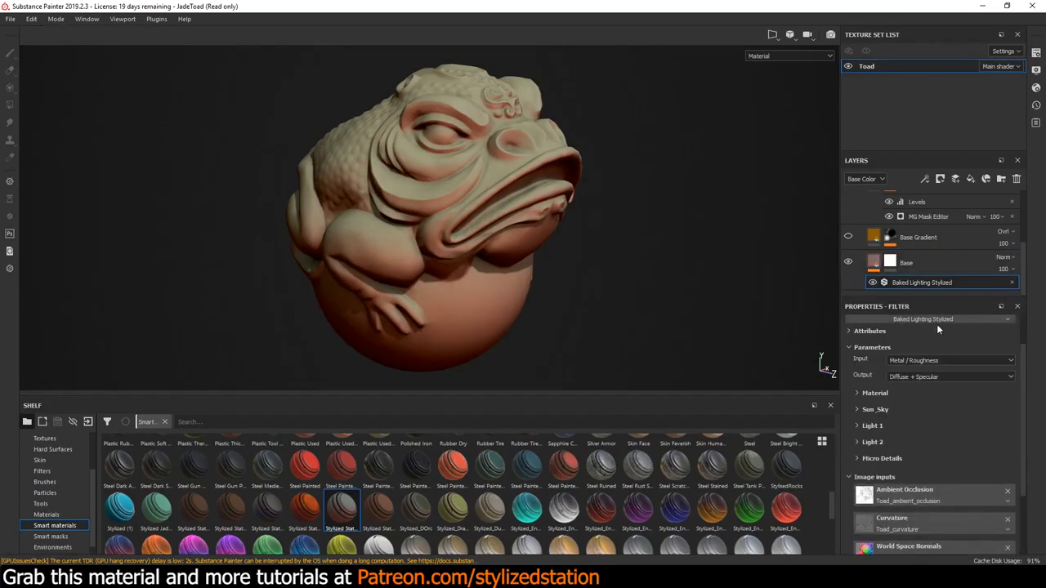
pyautogui.click(871, 283)
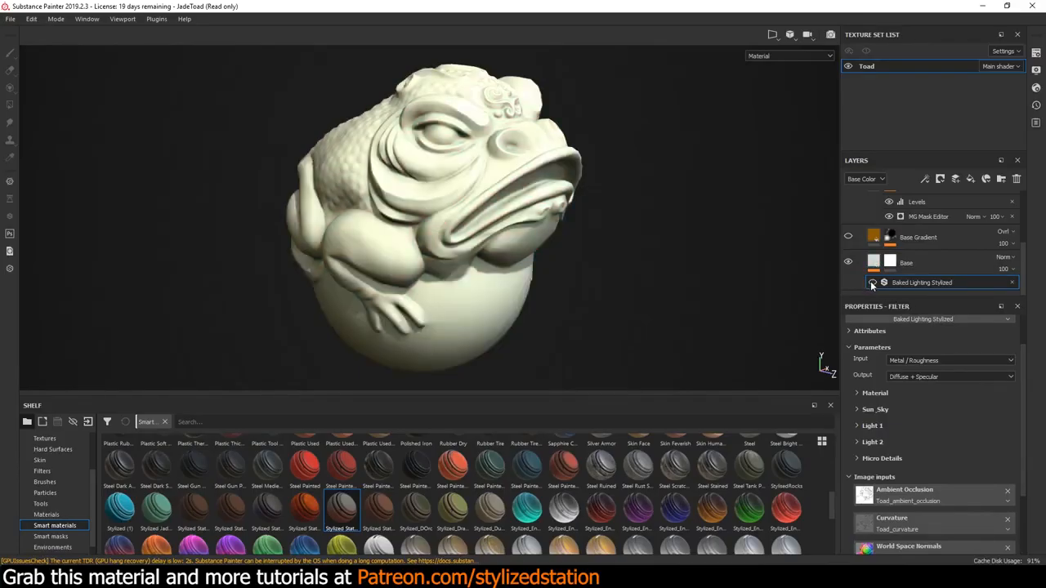
pyautogui.click(872, 283)
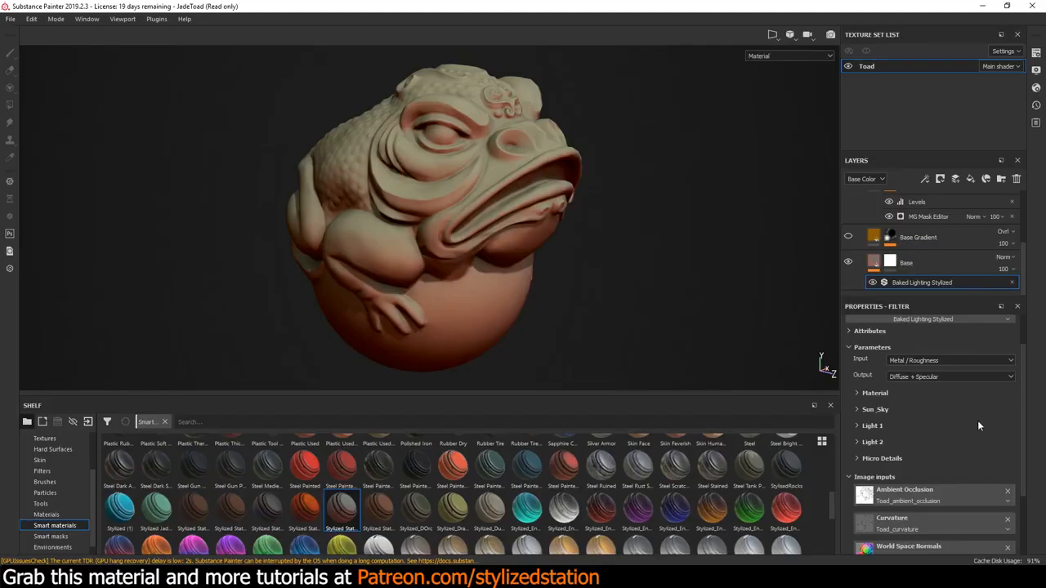
# Shift the Sun Color in the Baked Lighting Stylized filter's Sun_Sky settings to a slightly redder brown
pyautogui.click(857, 410)
pyautogui.scroll(-3, 911, 402)
pyautogui.scroll(-2, 913, 406)
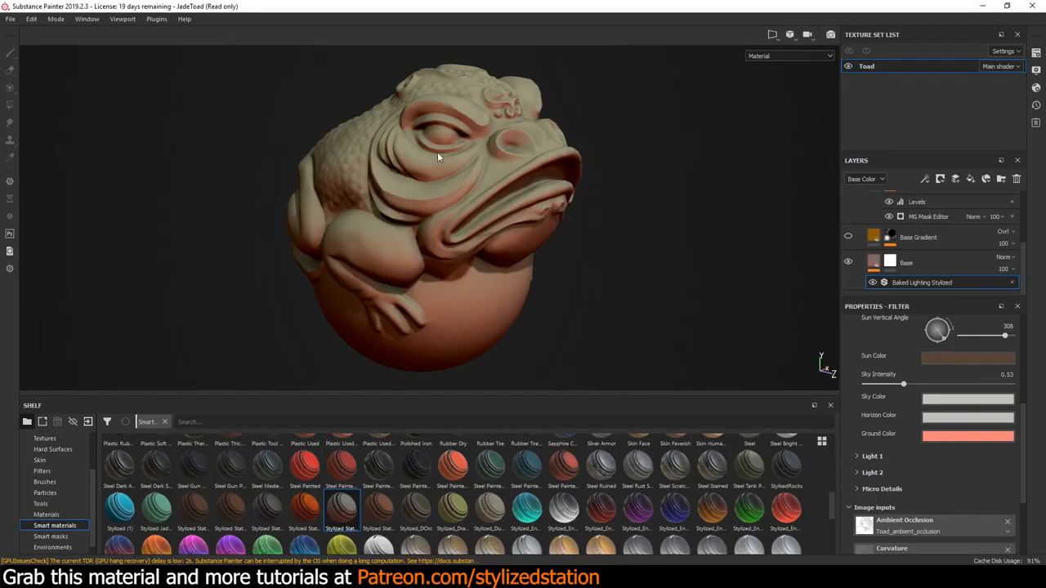
pyautogui.click(940, 357)
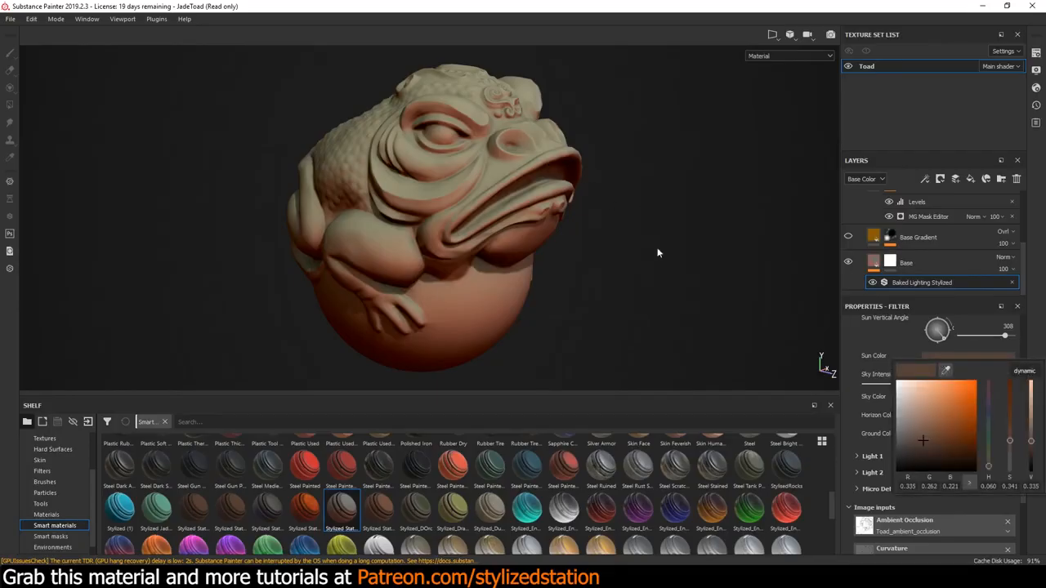
pyautogui.moveTo(988, 471)
pyautogui.mouseDown()
pyautogui.moveTo(984, 392)
pyautogui.moveTo(985, 468)
pyautogui.mouseUp()
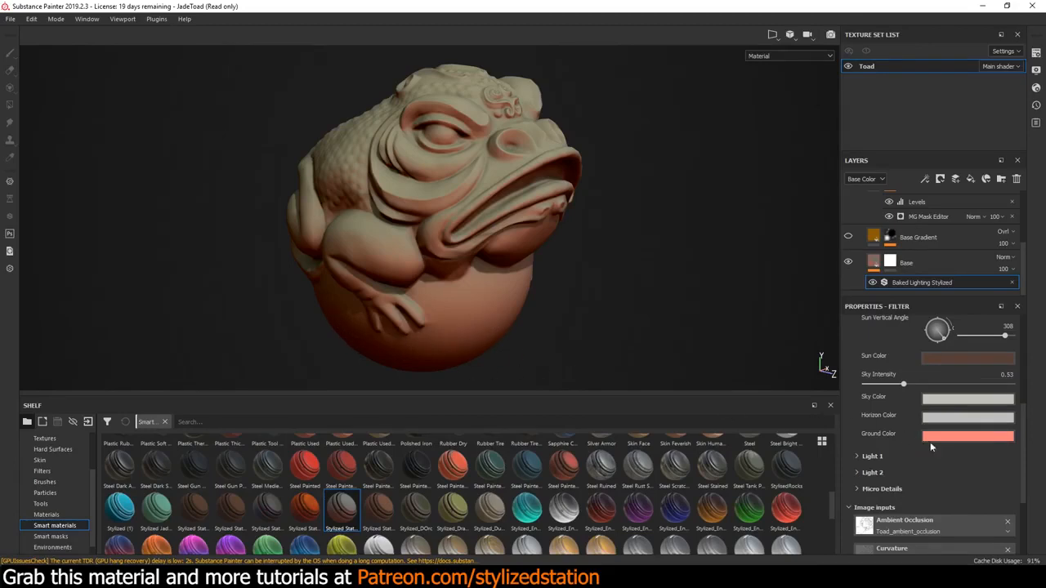
# Try a yellow Ground Color in the baked lighting filter and settle on a light orange
pyautogui.click(961, 434)
pyautogui.moveTo(988, 553)
pyautogui.mouseDown()
pyautogui.moveTo(997, 470)
pyautogui.moveTo(992, 542)
pyautogui.mouseUp()
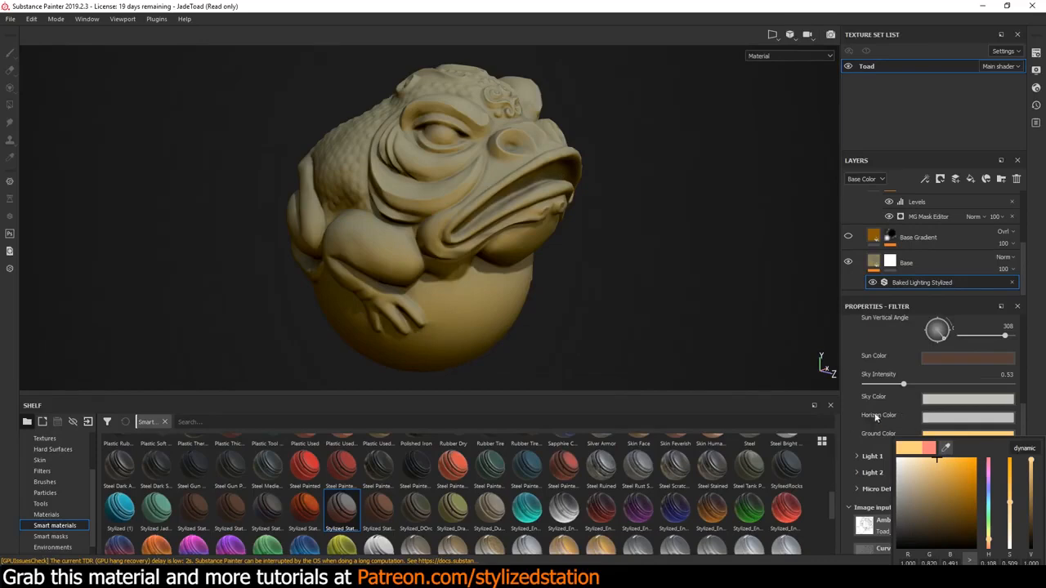
pyautogui.click(943, 434)
pyautogui.moveTo(989, 543); pyautogui.dragTo(987, 550)
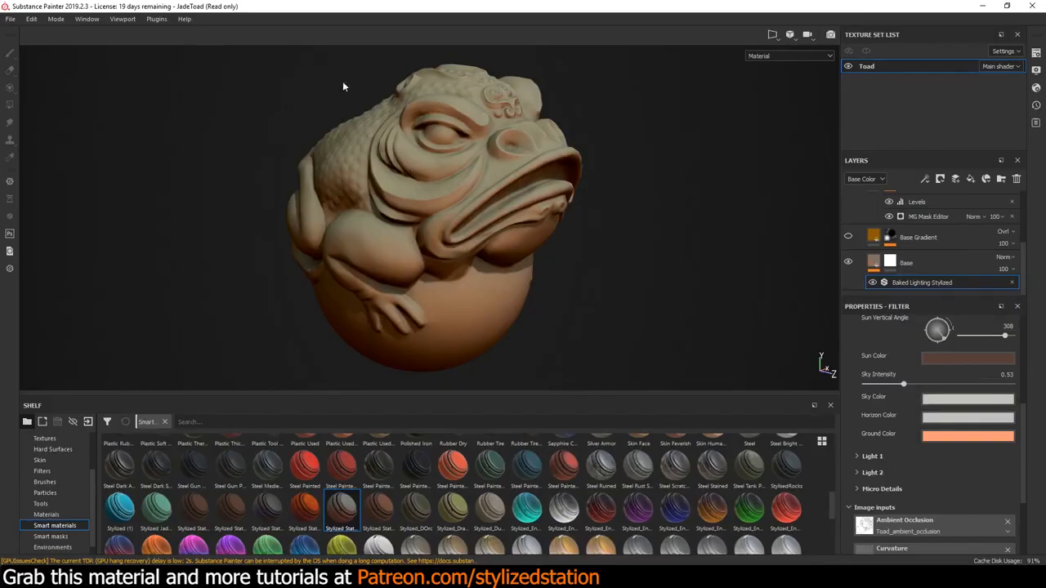
# Try a saturated green Sky Color in the baked lighting filter and settle on a pale, slightly greenish cream
pyautogui.click(944, 413)
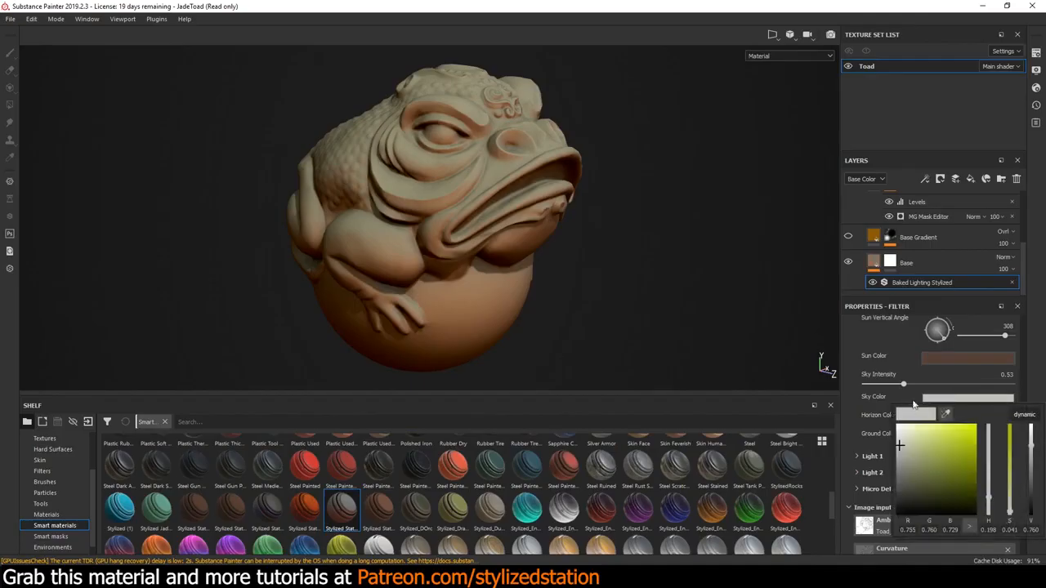
pyautogui.click(944, 453)
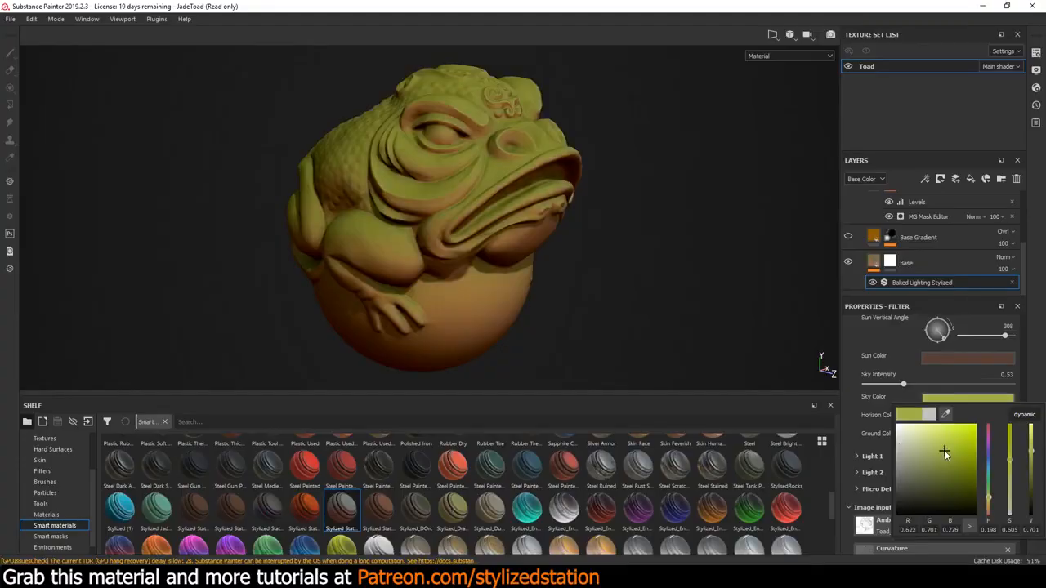
pyautogui.moveTo(988, 498)
pyautogui.mouseDown()
pyautogui.moveTo(994, 443)
pyautogui.moveTo(988, 500)
pyautogui.mouseUp()
pyautogui.click(904, 445)
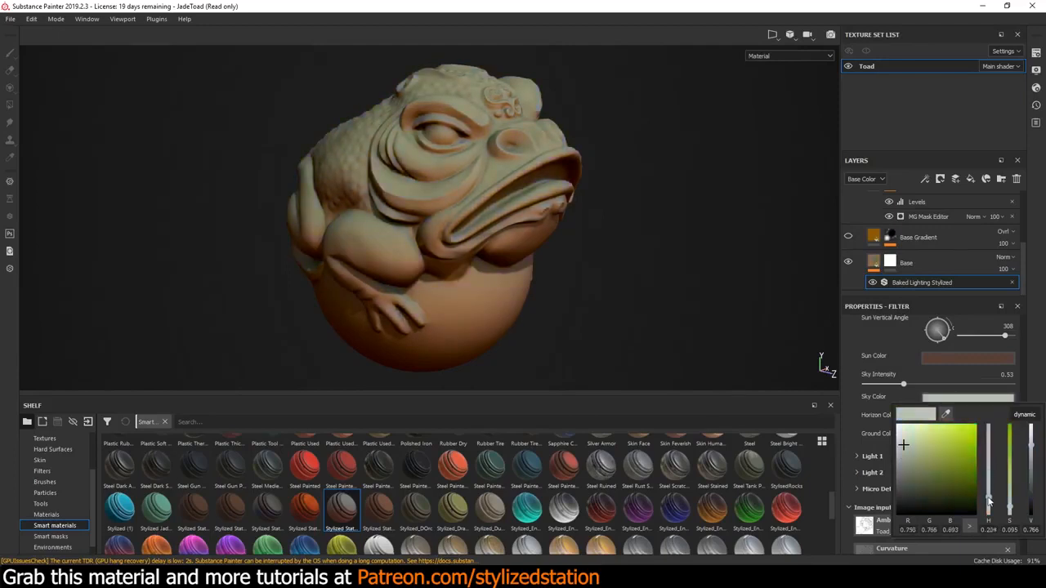
pyautogui.click(861, 339)
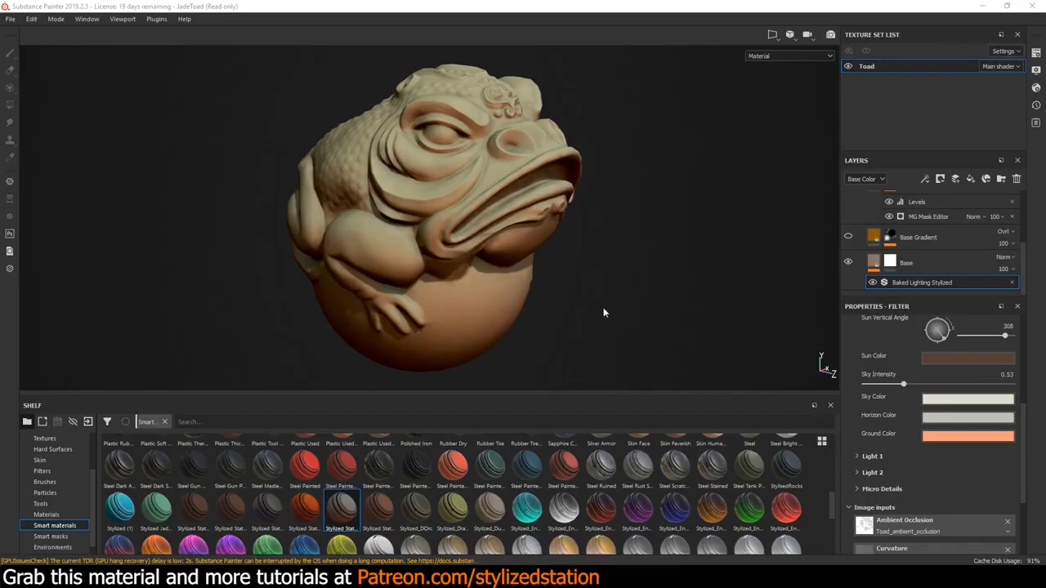
# Show the Base Gradient layer and test the Position Gradient of its mask's MG Mask Editor, leaving it at 1
pyautogui.click(848, 237)
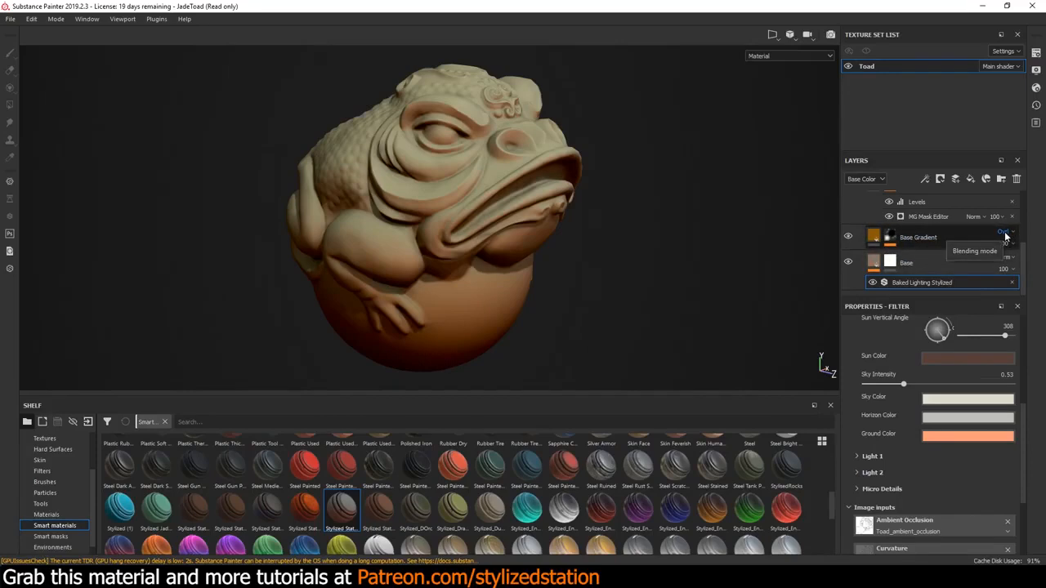
pyautogui.click(890, 239)
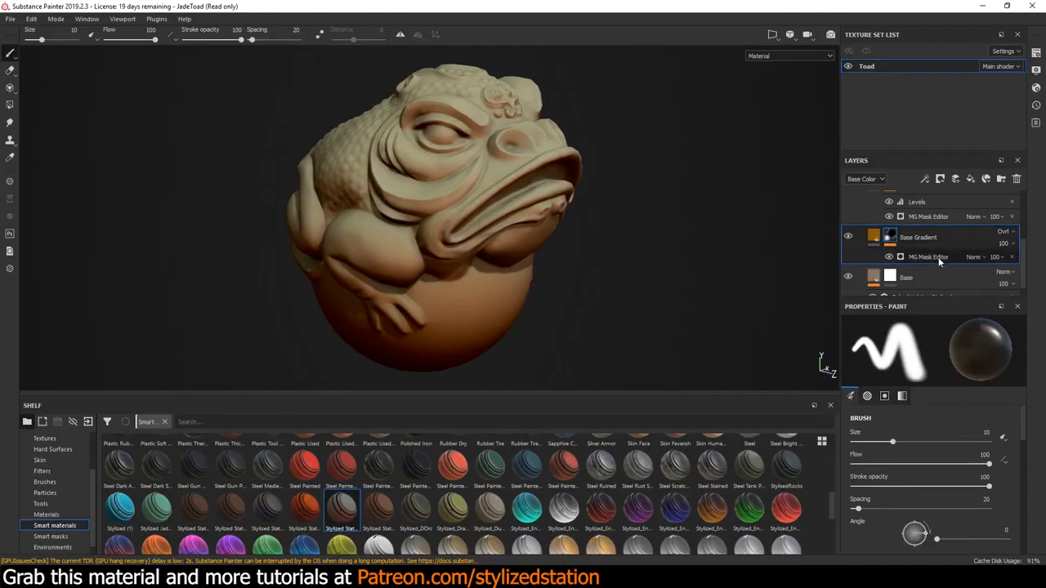
pyautogui.click(938, 260)
pyautogui.scroll(-5, 954, 393)
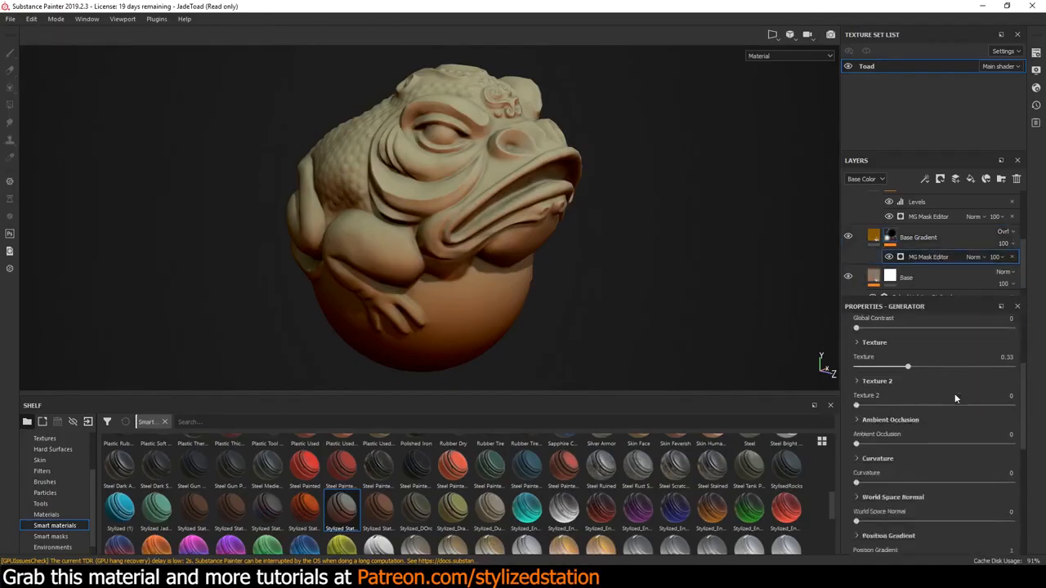
pyautogui.scroll(-2, 954, 392)
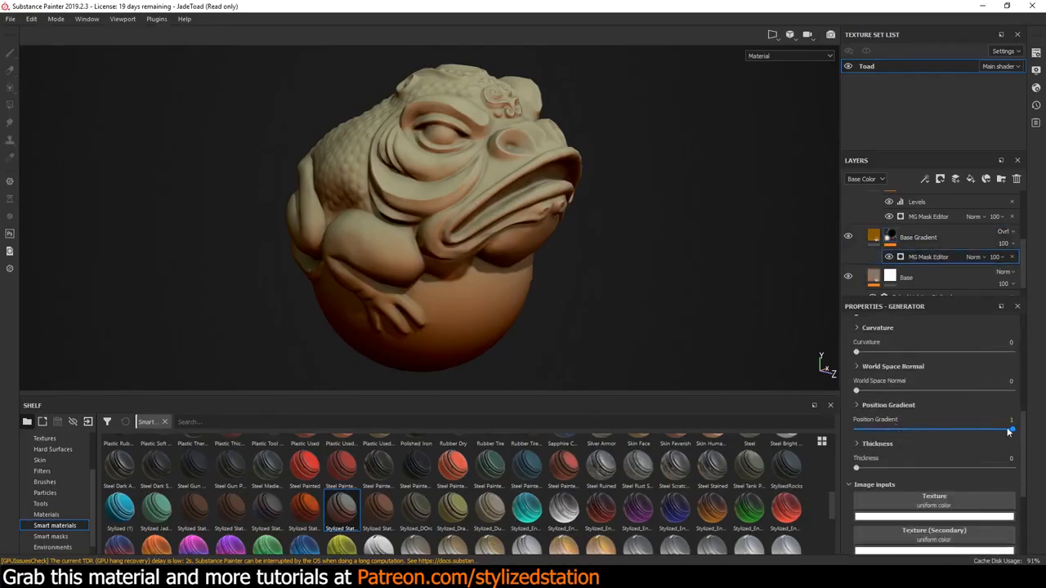
pyautogui.moveTo(1008, 431)
pyautogui.mouseDown()
pyautogui.moveTo(854, 429)
pyautogui.moveTo(1028, 435)
pyautogui.mouseUp()
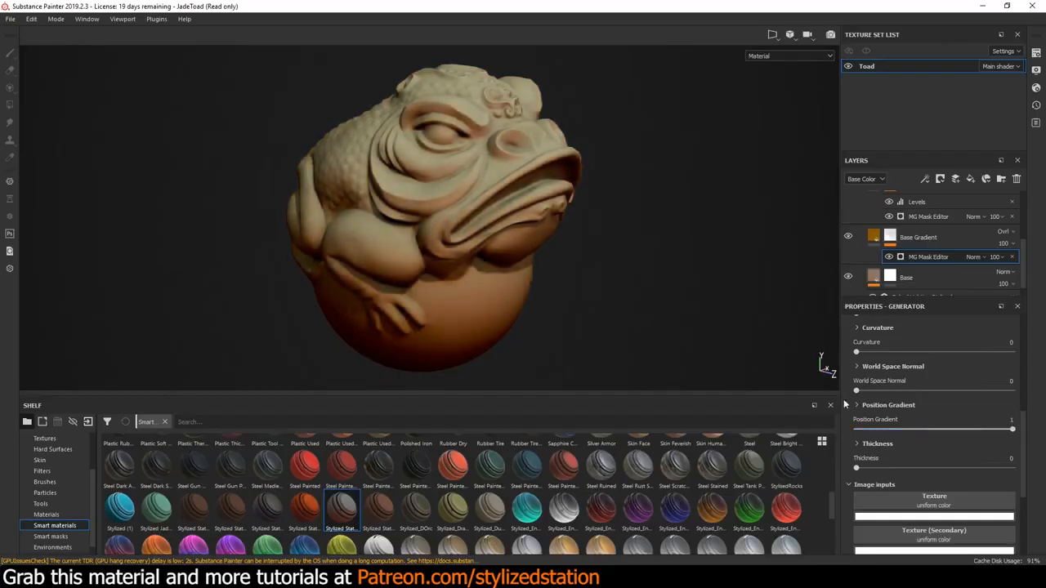
# Change the Base Gradient layer's base color to a dark yellow with a hue of 0.126
pyautogui.click(872, 236)
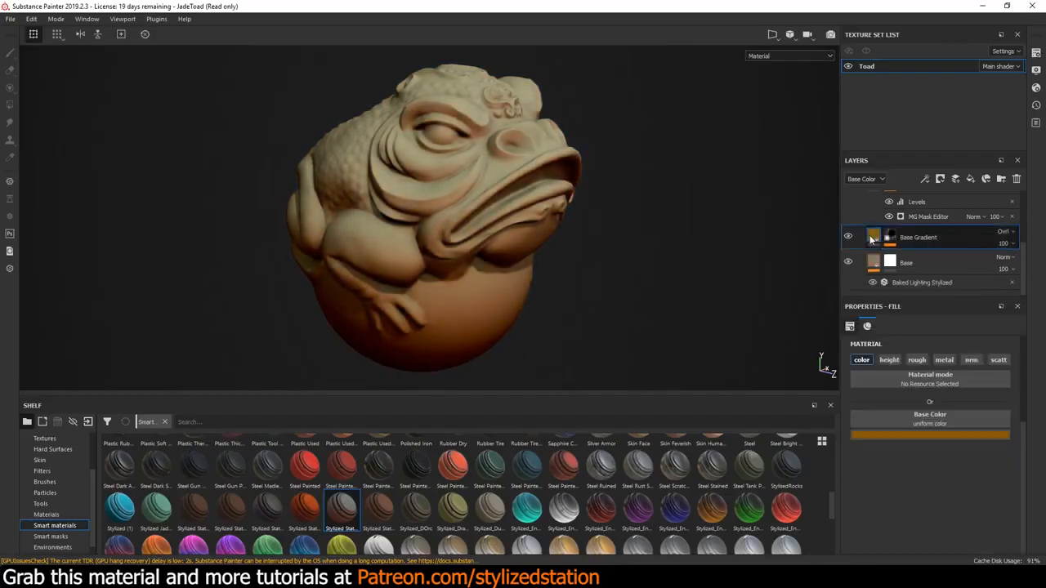
pyautogui.click(912, 434)
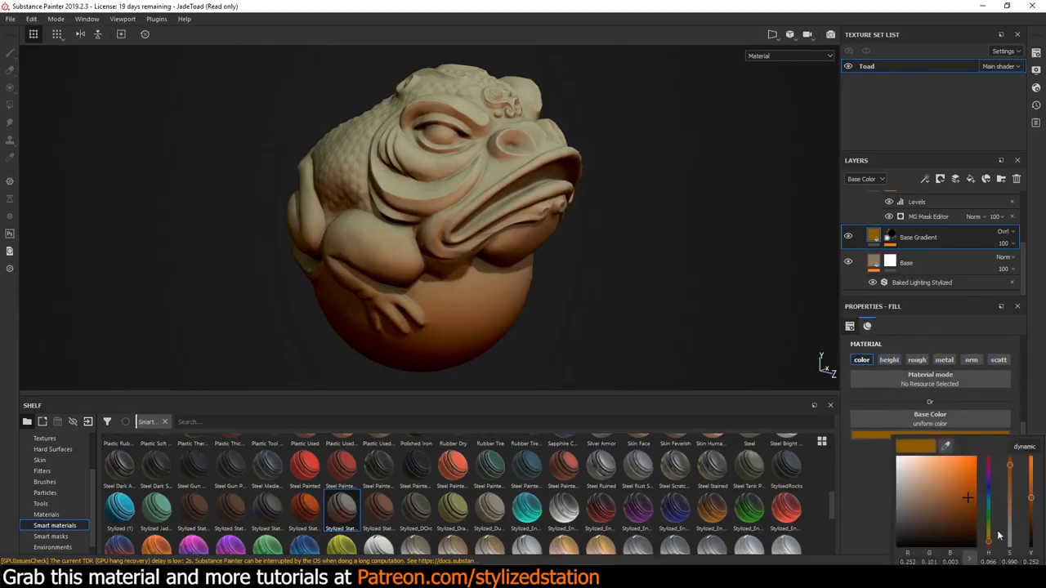
pyautogui.moveTo(991, 542)
pyautogui.mouseDown()
pyautogui.moveTo(995, 455)
pyautogui.moveTo(989, 548)
pyautogui.moveTo(990, 535)
pyautogui.mouseUp()
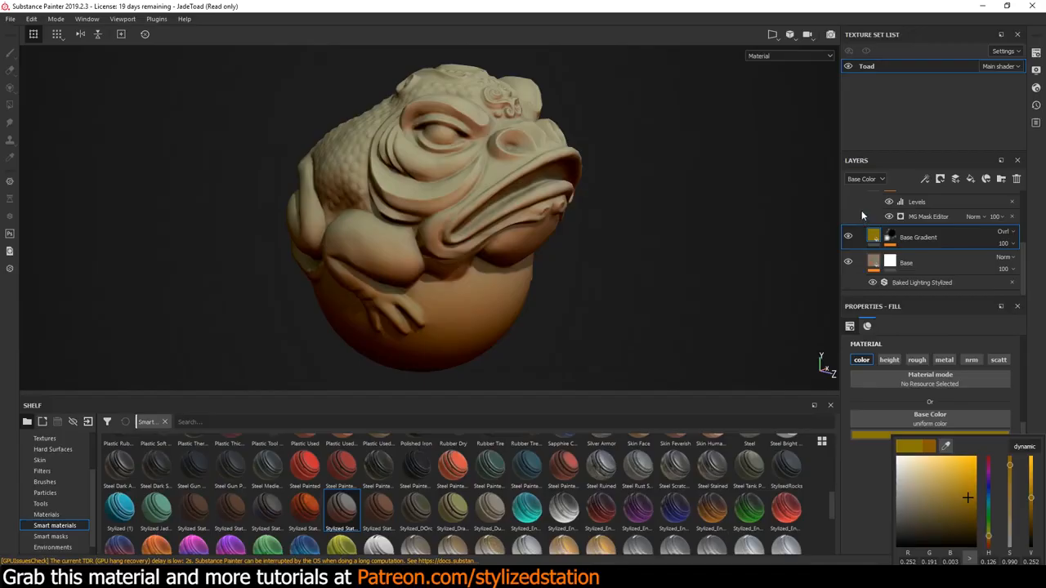
# Add an empty generator to the Base Gradient layer's mask to browse the available generators, and remove it
pyautogui.click(890, 237)
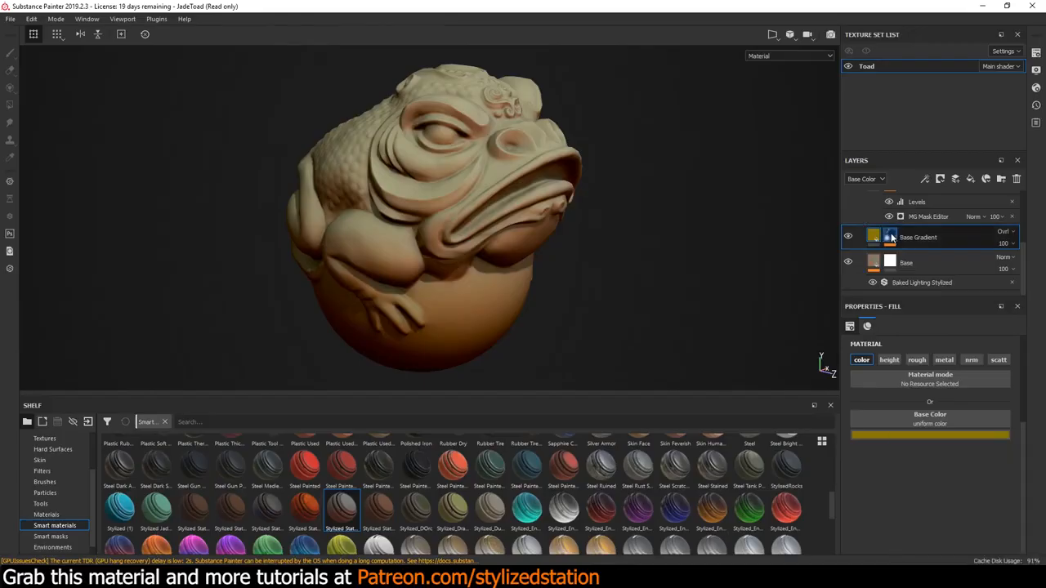
pyautogui.click(873, 238)
pyautogui.rightClick(930, 237)
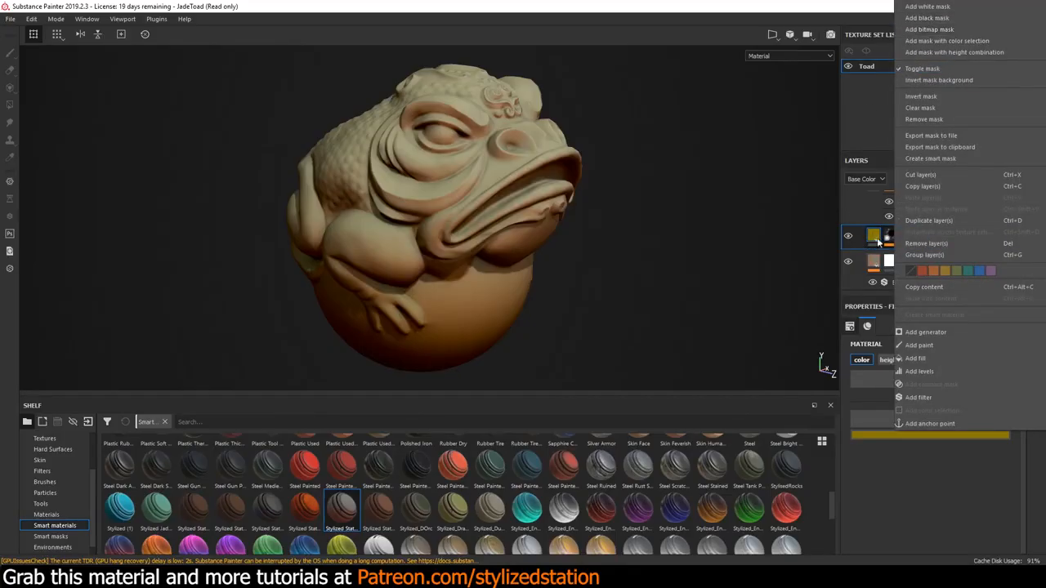
pyautogui.click(889, 237)
pyautogui.click(890, 237)
pyautogui.click(915, 259)
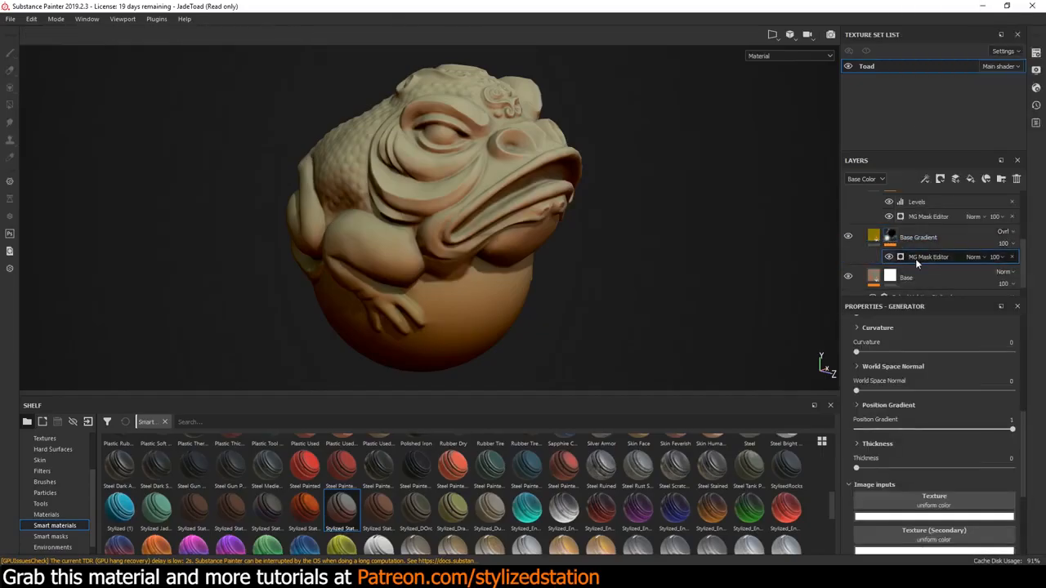
pyautogui.click(895, 235)
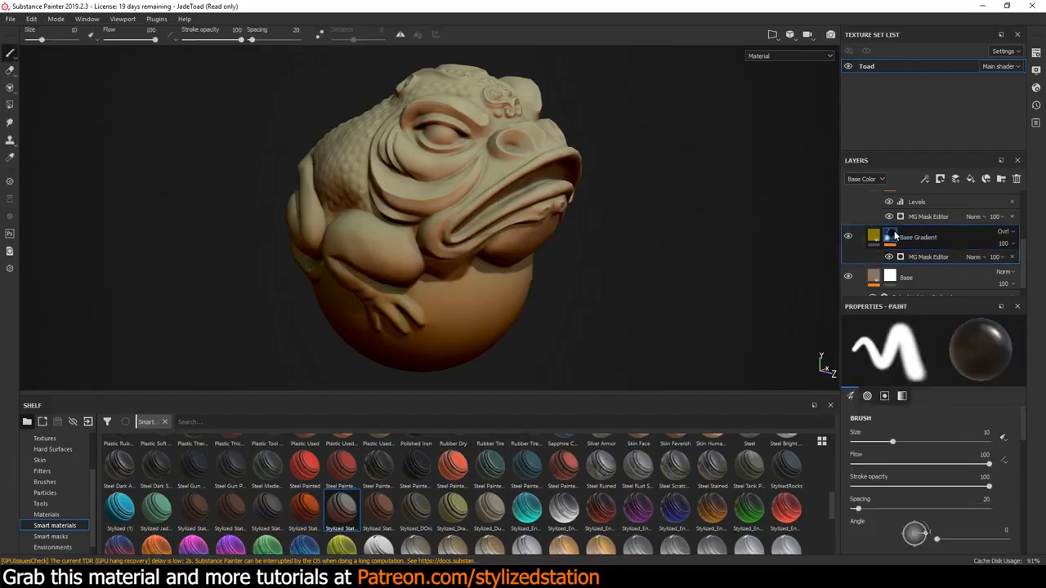
pyautogui.rightClick(921, 237)
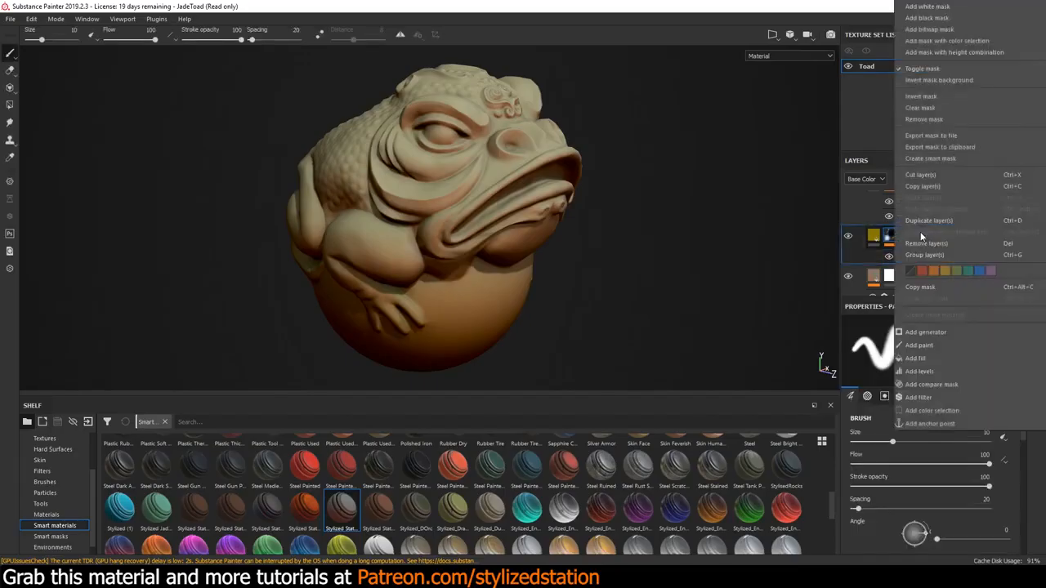
pyautogui.click(918, 332)
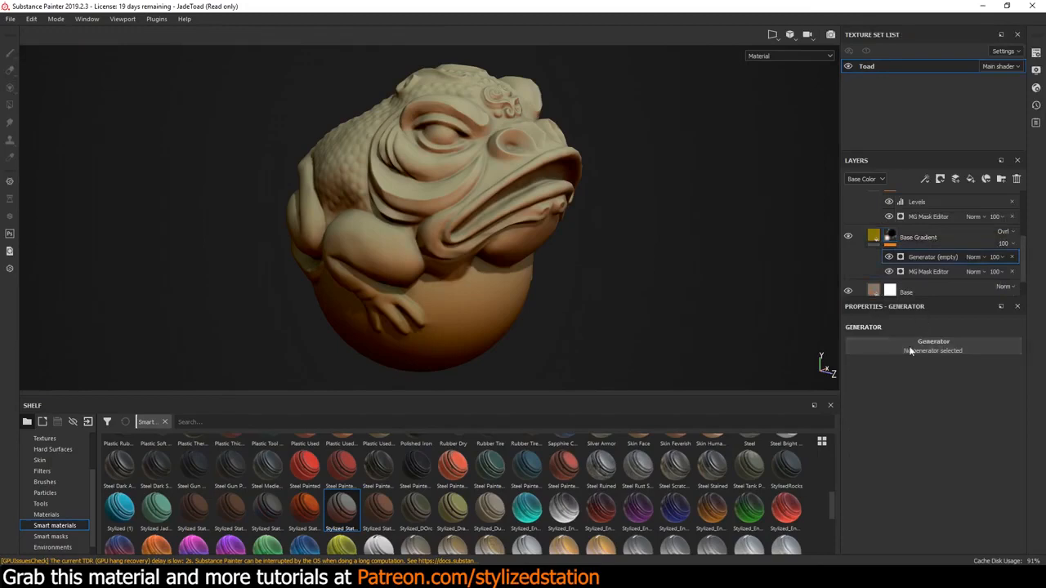
pyautogui.click(891, 349)
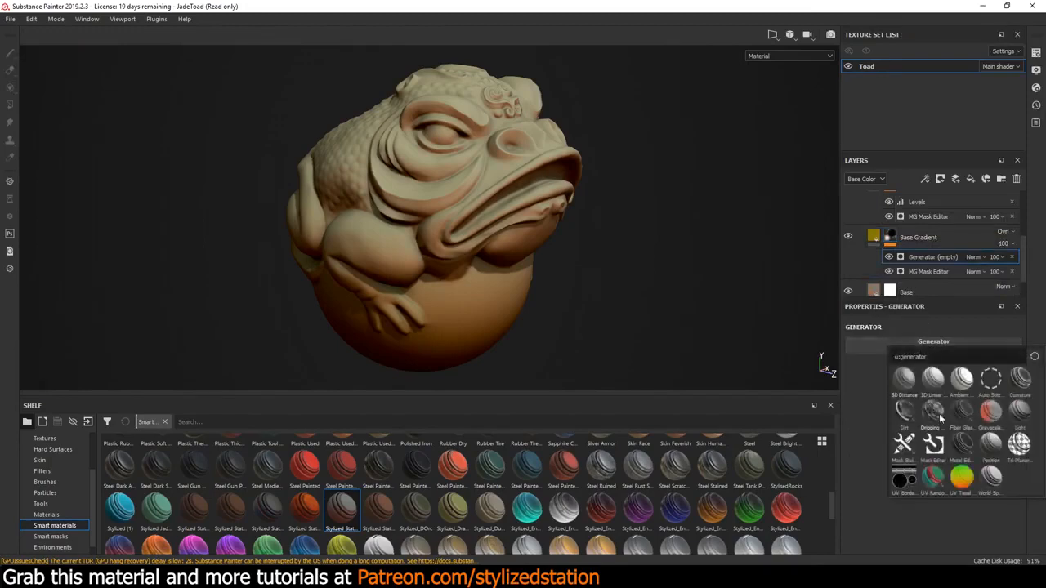
pyautogui.moveTo(932, 456)
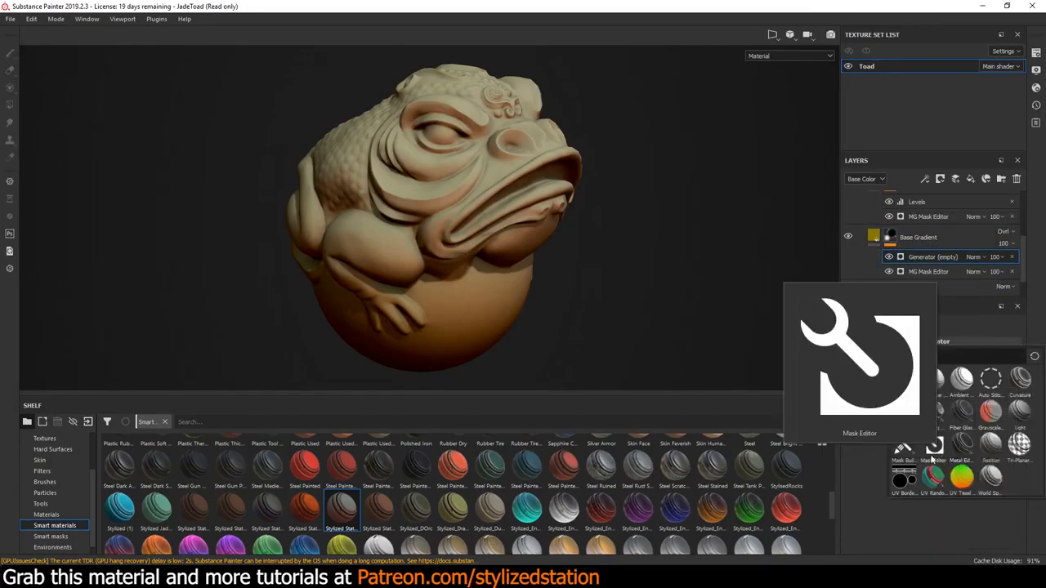
pyautogui.click(1011, 257)
# Review the parameters of the MG Mask Editor on the Base Gradient layer's mask, including Position Gradient
pyautogui.click(929, 259)
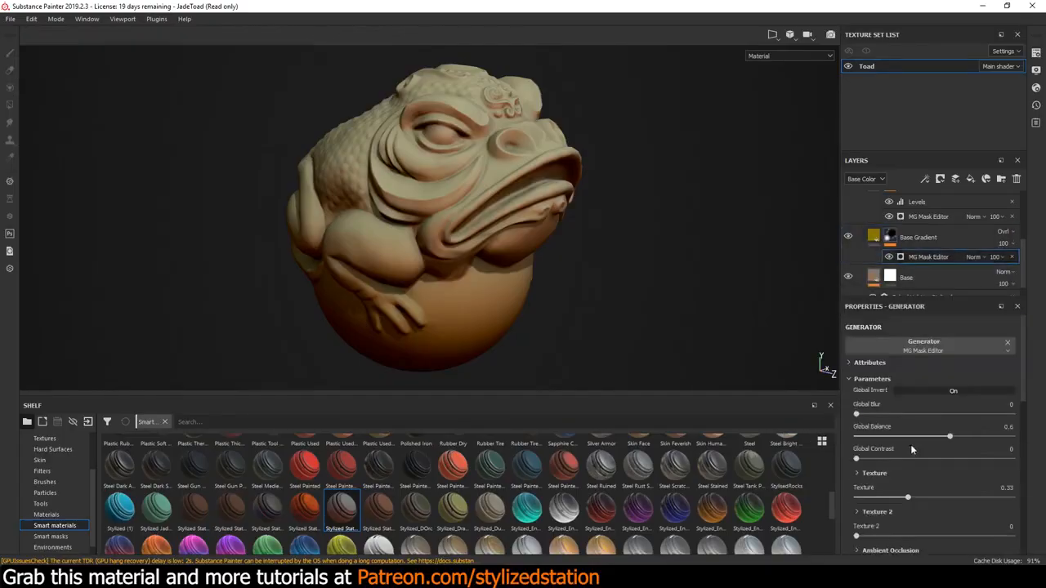
pyautogui.scroll(-5, 887, 482)
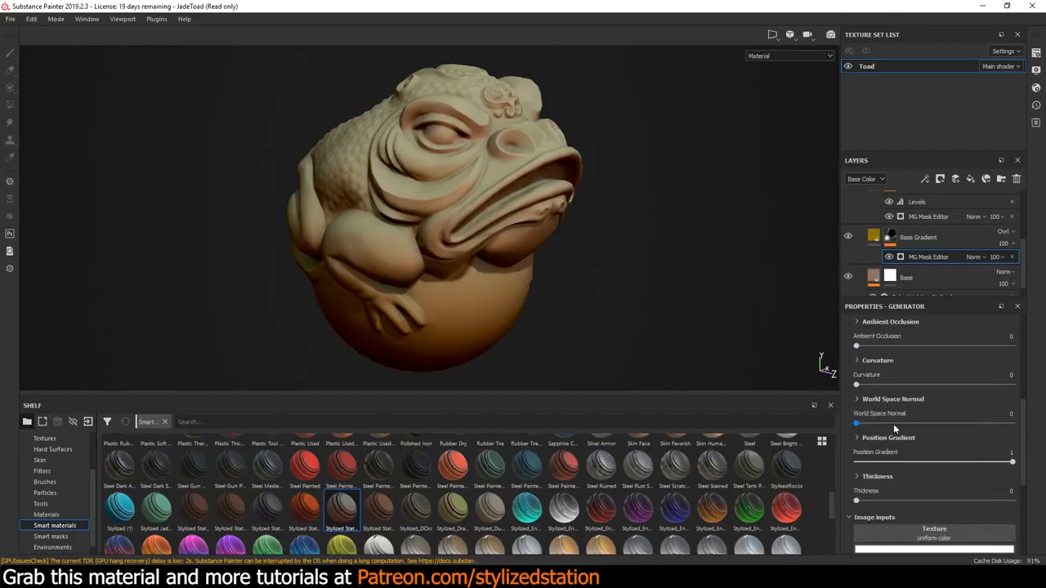
pyautogui.scroll(-1, 893, 424)
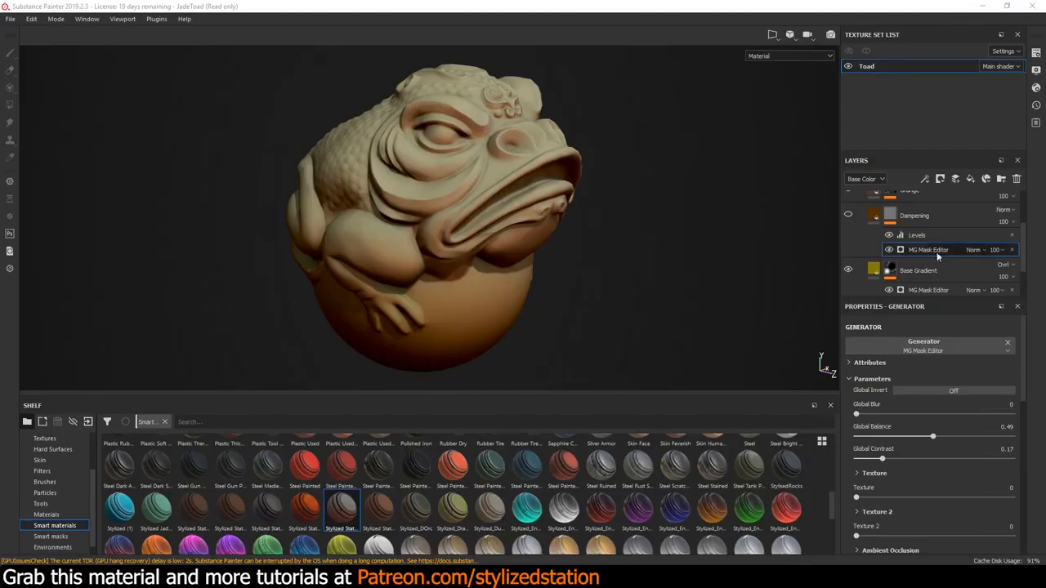
# Toggle the Dampening layer's visibility to check its effect, and leave the layer shown
pyautogui.click(848, 216)
pyautogui.click(848, 216)
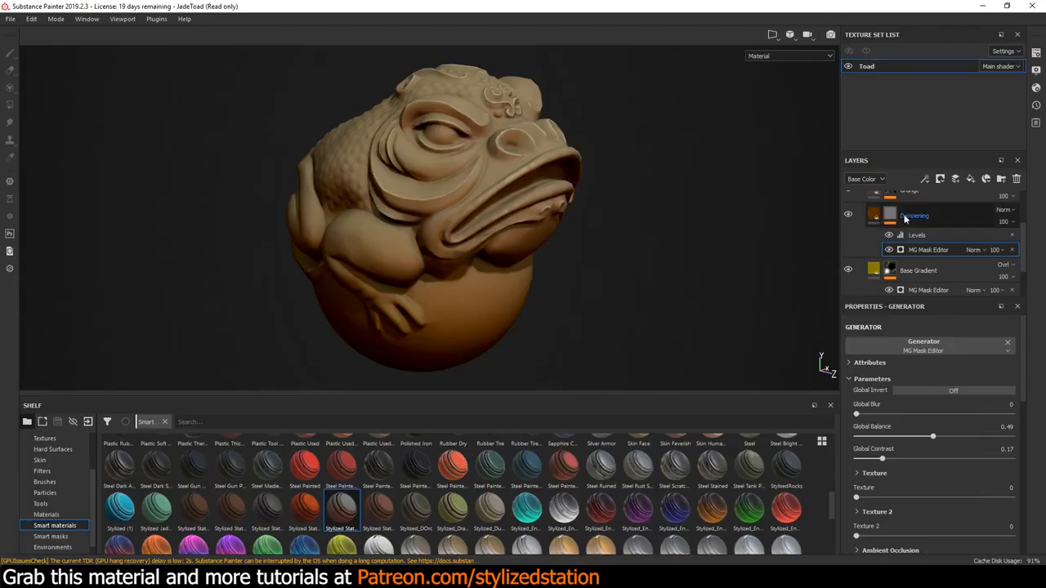
# Review the Dampening layer's fill material, including its roughness and base color, and leave the color as it is
pyautogui.click(876, 217)
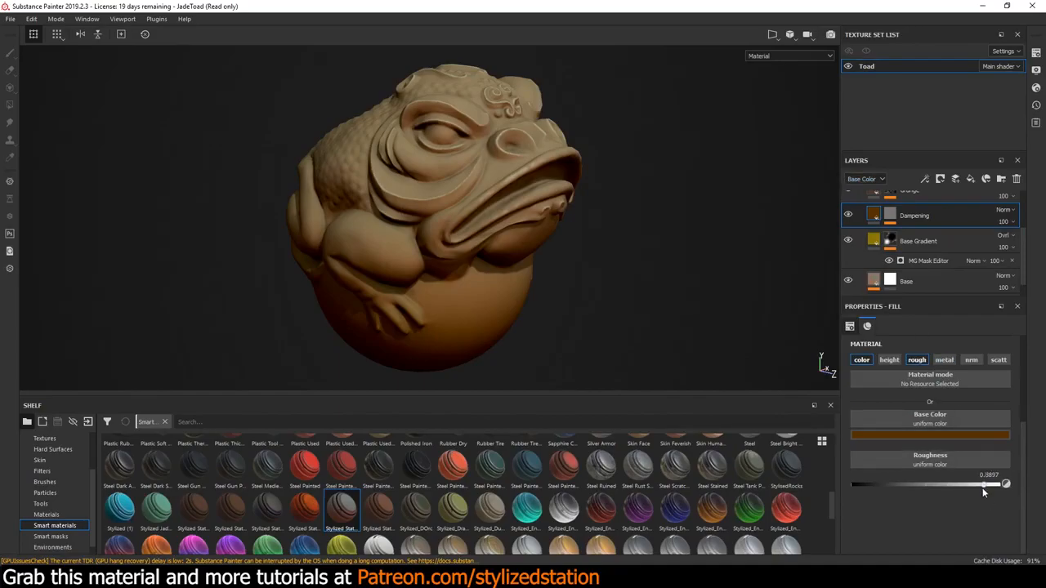
pyautogui.click(926, 437)
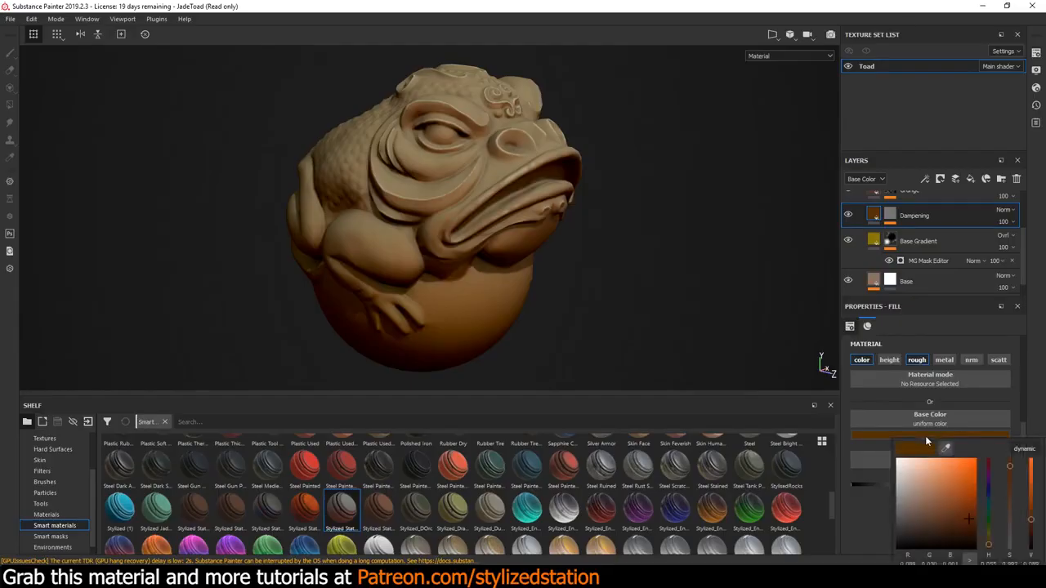
pyautogui.click(870, 520)
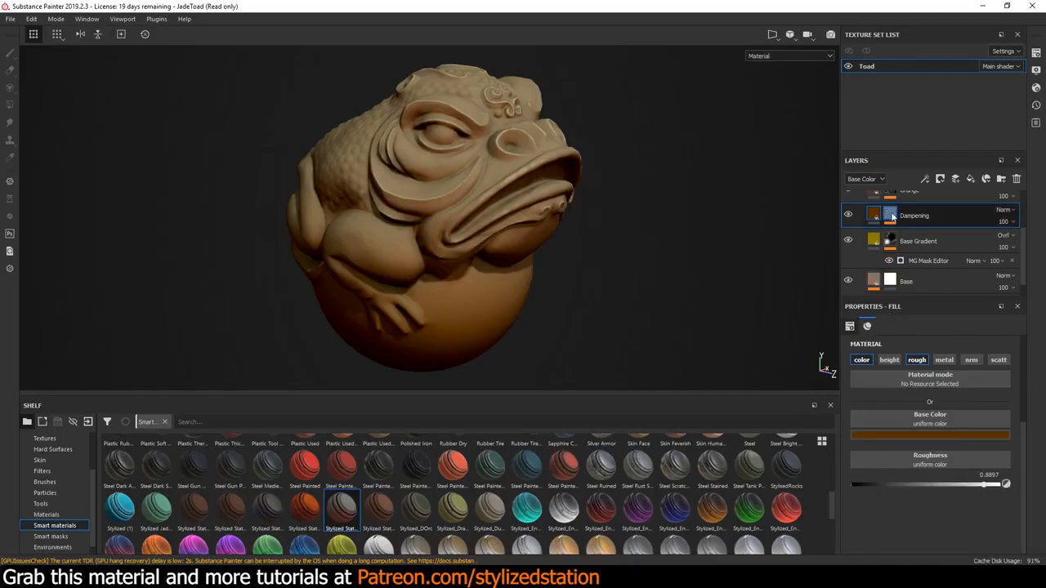
# Review the parameters of the MG Mask Editor on the Dampening layer's mask, including Curvature
pyautogui.click(892, 216)
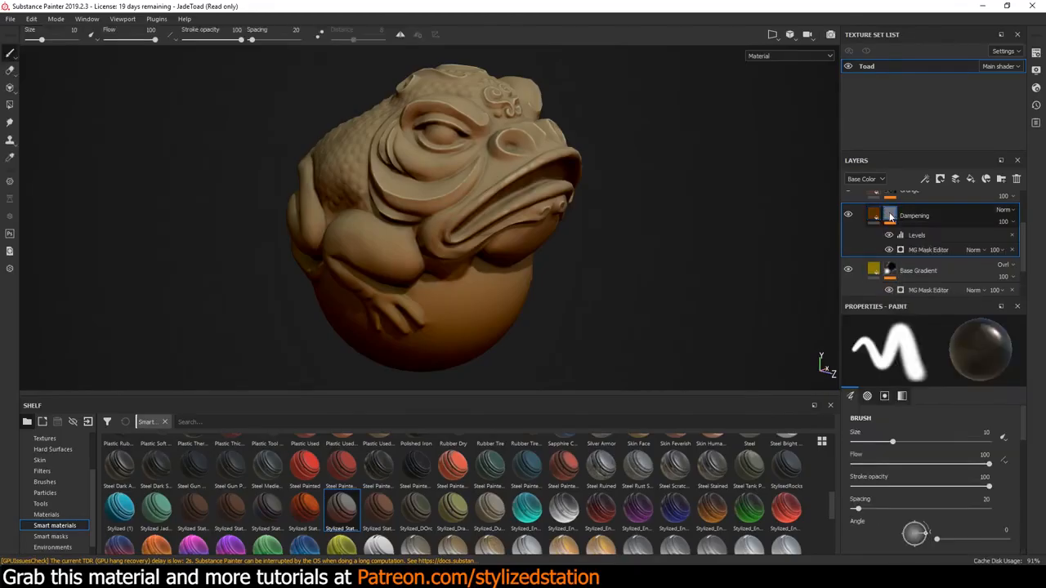
pyautogui.click(929, 250)
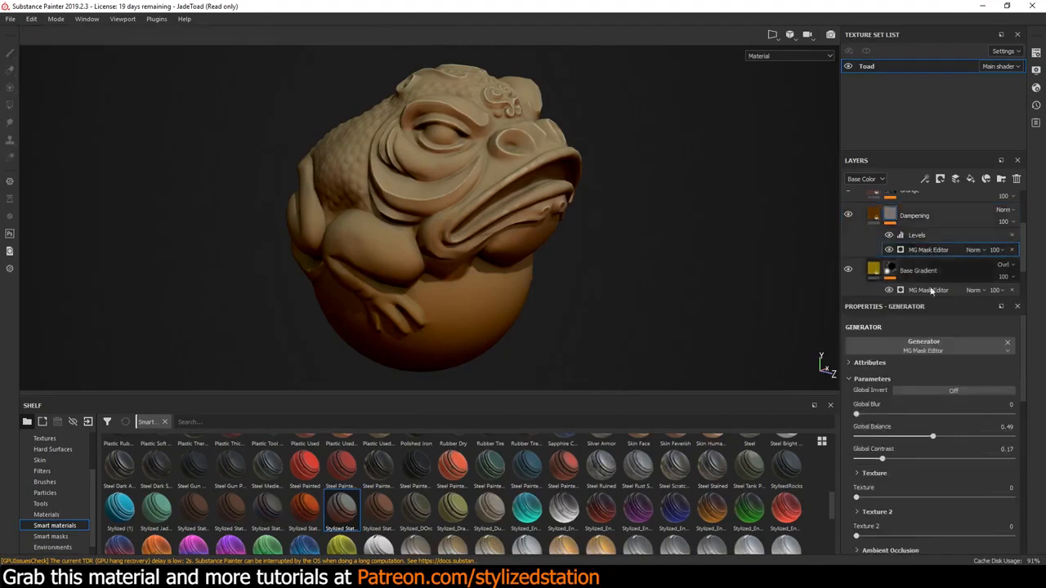
pyautogui.scroll(-1, 936, 427)
pyautogui.scroll(-3, 941, 427)
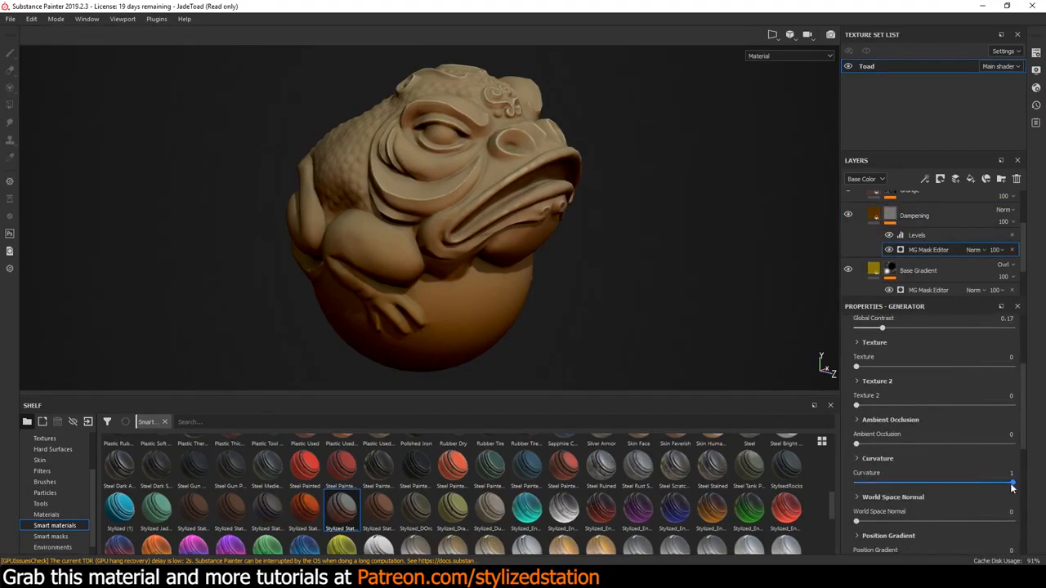
pyautogui.scroll(4, 969, 485)
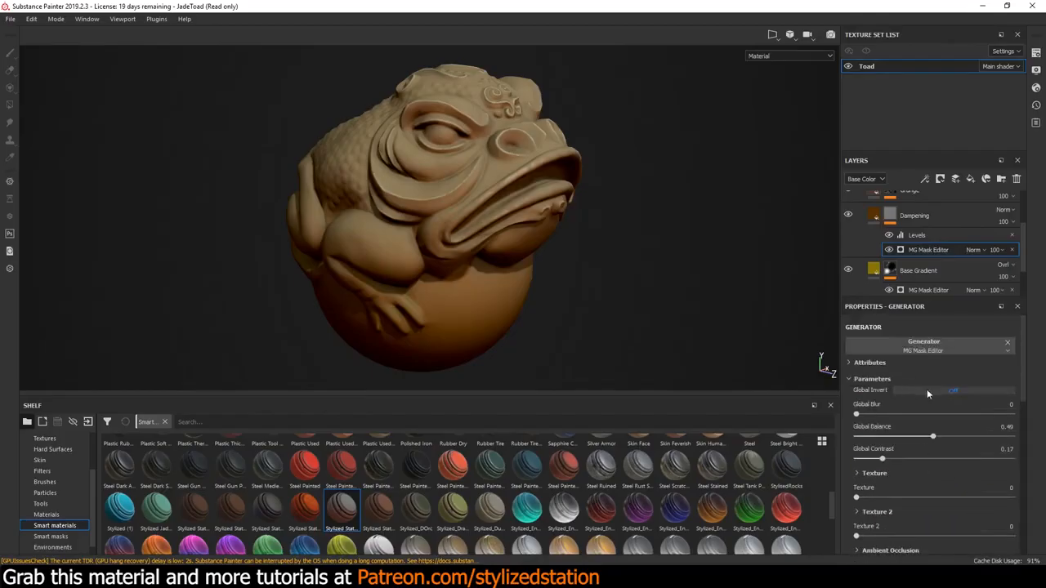
# Try Global Invert and lower Curvature values in the Dampening mask's MG Mask Editor, and restore Global Invert to Off and Curvature to 1
pyautogui.click(927, 389)
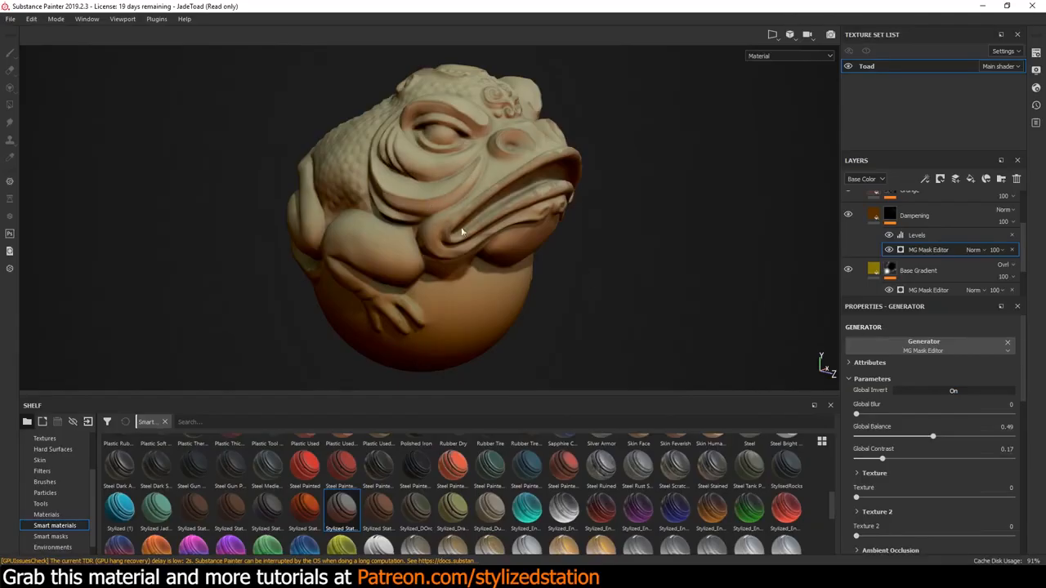
pyautogui.click(937, 389)
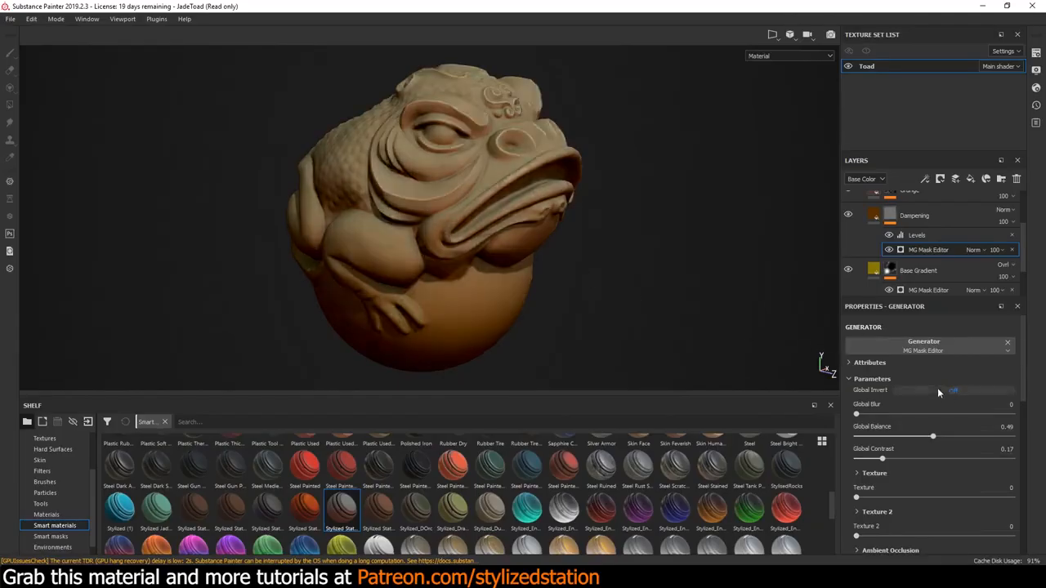
pyautogui.scroll(-3, 925, 412)
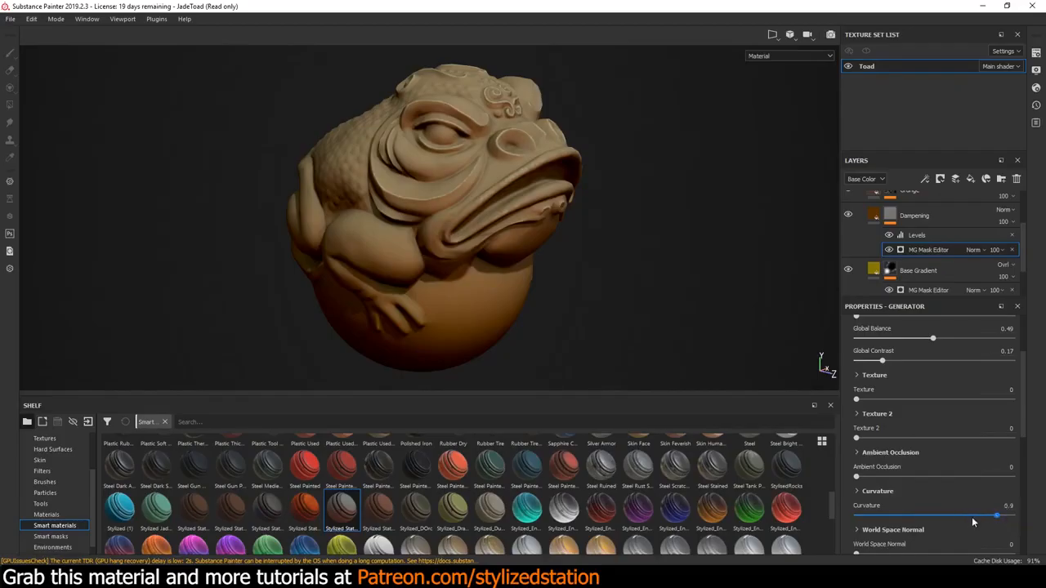
pyautogui.moveTo(972, 520); pyautogui.dragTo(952, 519)
pyautogui.moveTo(914, 521); pyautogui.dragTo(1019, 514)
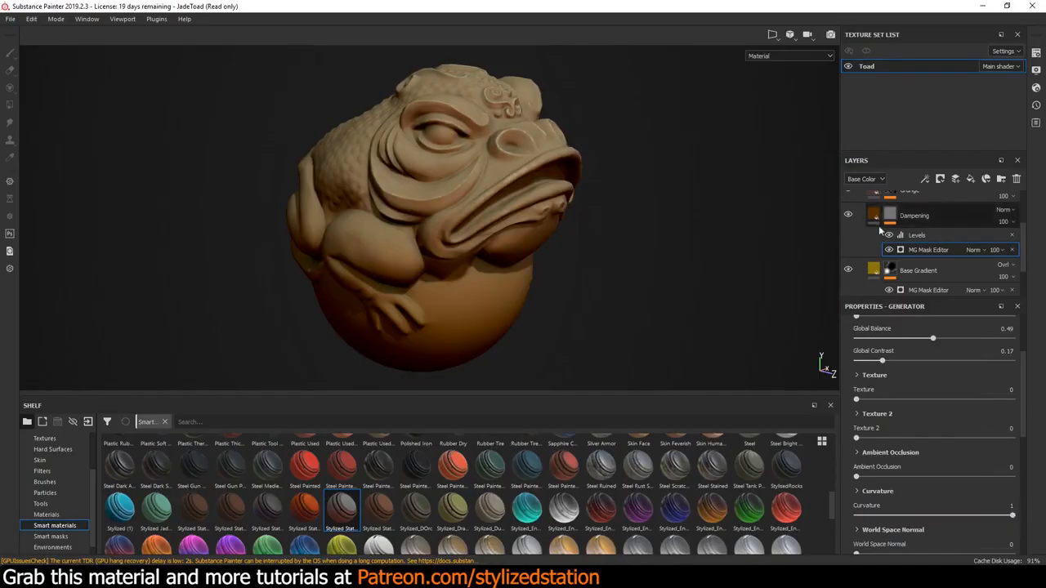
# Compare the toad with the Dampening mask's Levels effect hidden and with the whole Dampening layer hidden, leaving both shown
pyautogui.click(915, 236)
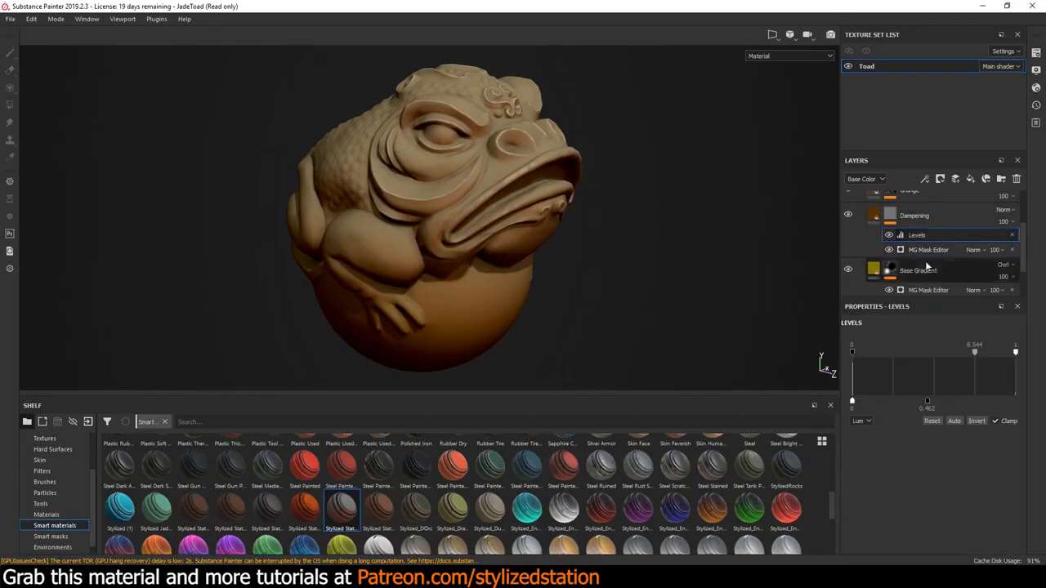
pyautogui.click(889, 235)
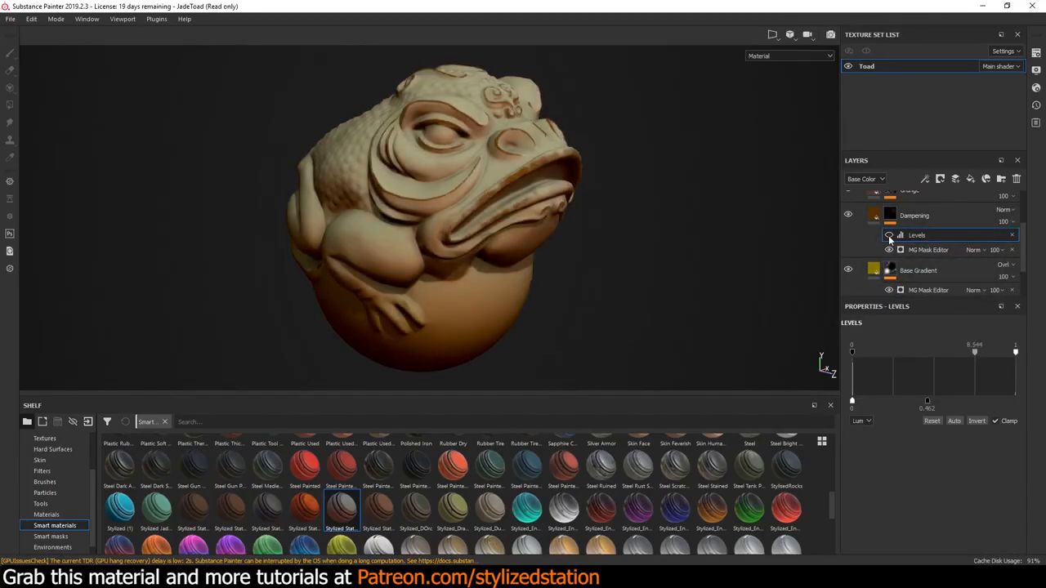
pyautogui.click(889, 236)
pyautogui.click(976, 421)
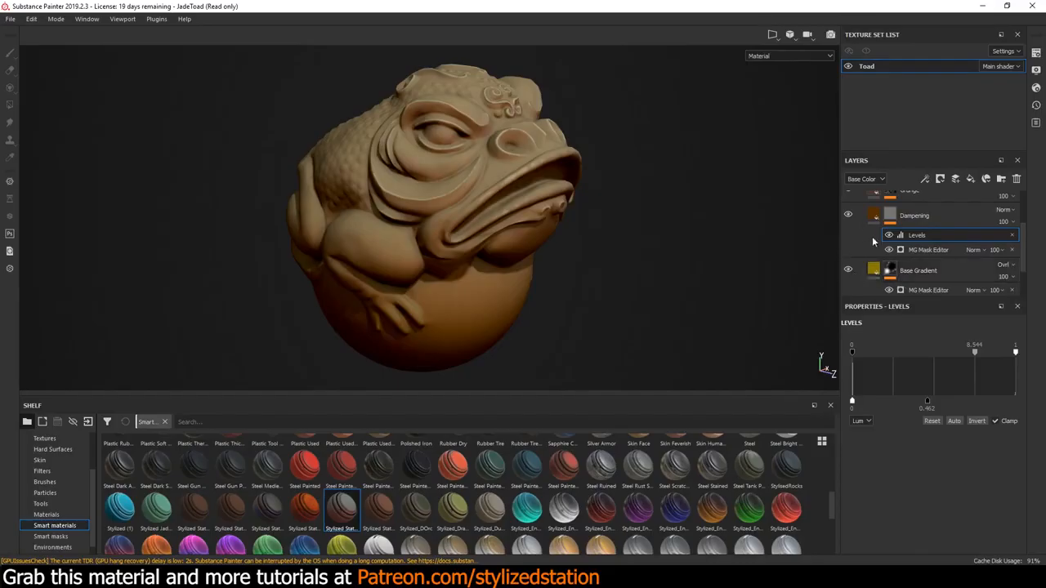
pyautogui.click(848, 216)
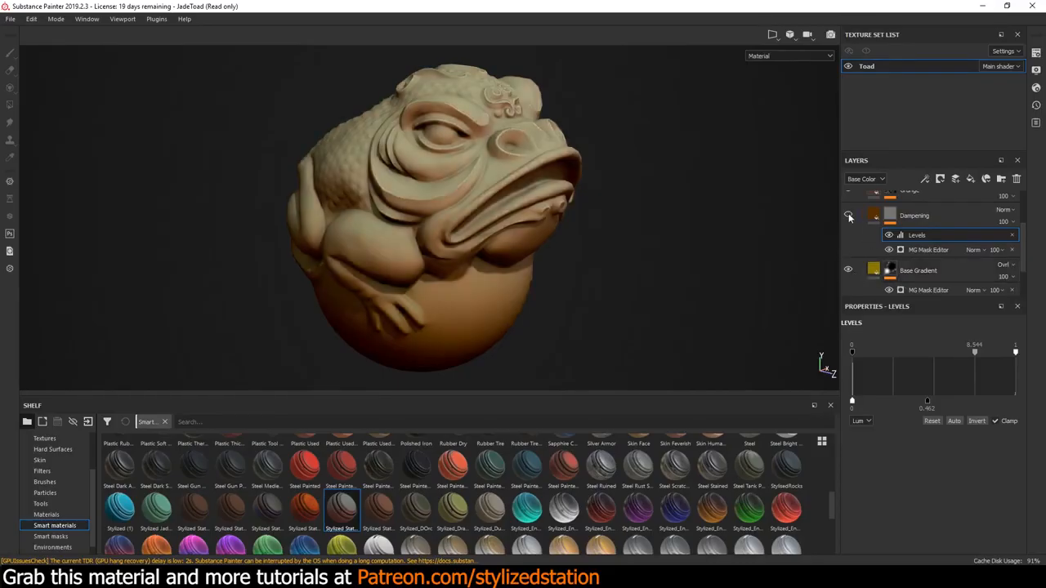
pyautogui.click(848, 215)
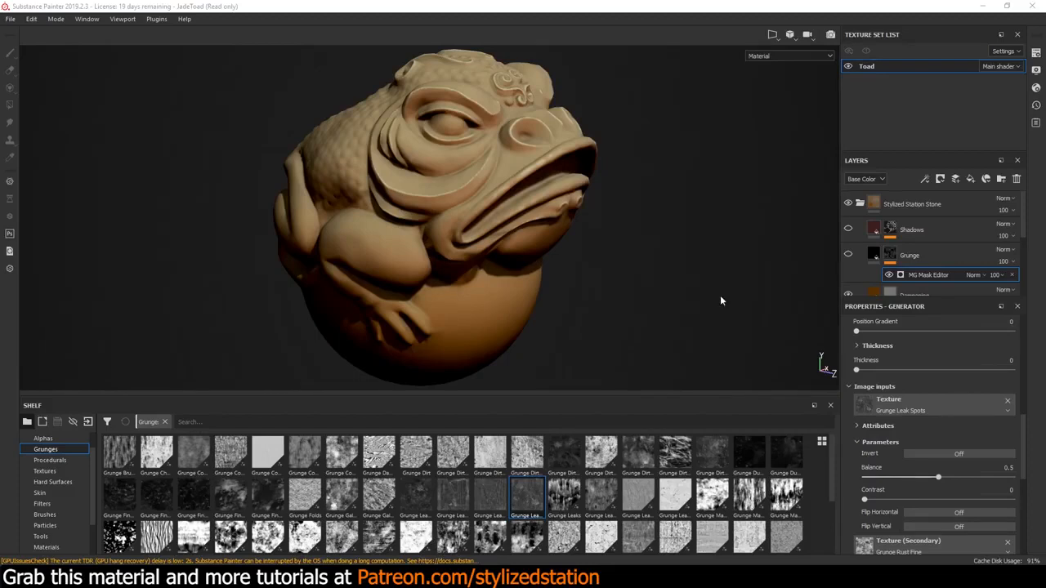
# Show the Grunge layer and inspect its effect on the toad's face up close in a maximized viewport
pyautogui.click(848, 256)
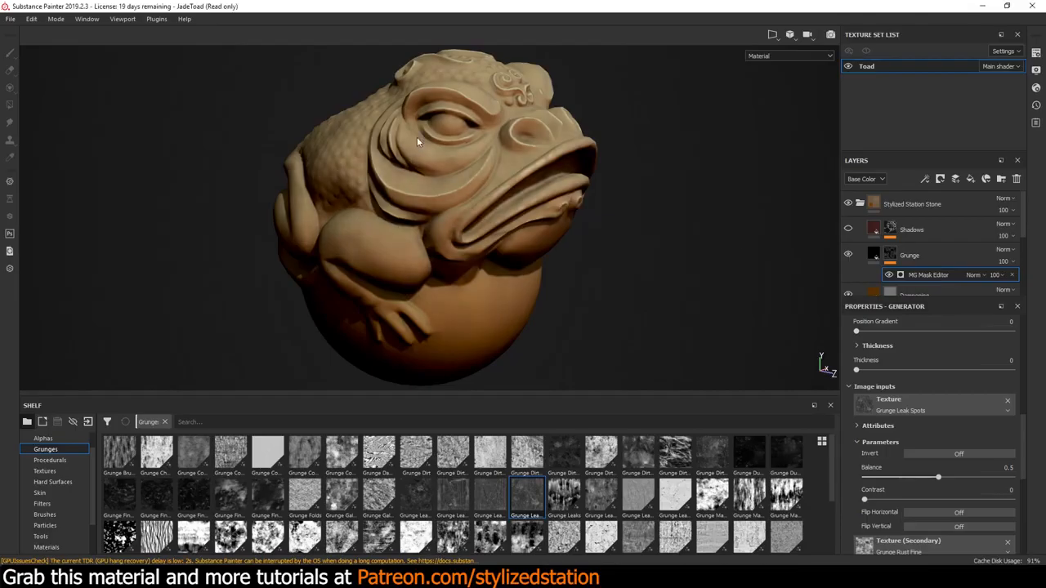
pyautogui.scroll(-3, 420, 147)
pyautogui.scroll(5, 420, 153)
pyautogui.press('Tab')
pyautogui.press('Tab')
pyautogui.press('Tab')
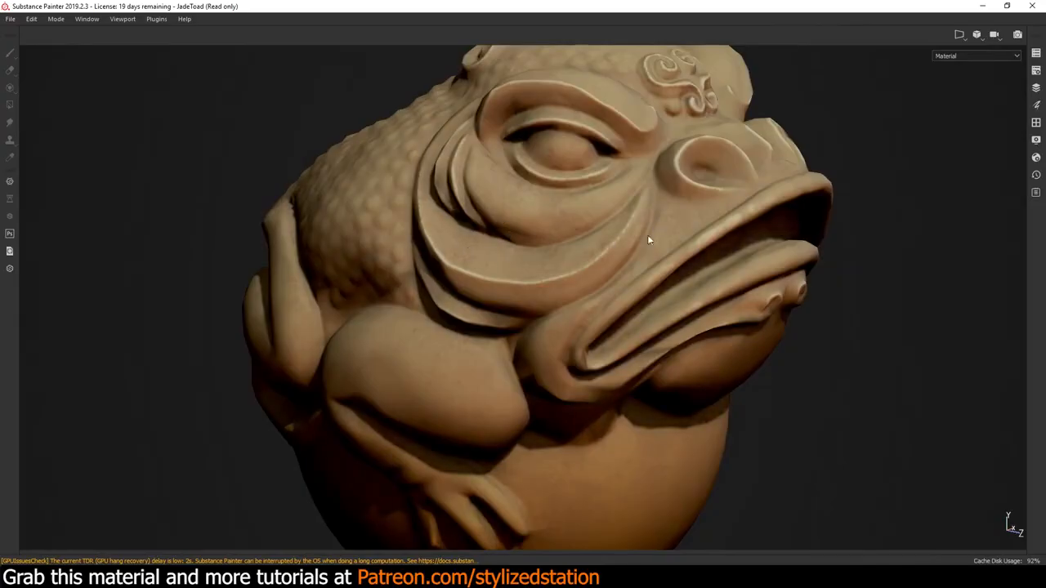
pyautogui.keyDown('alt'); pyautogui.moveTo(545, 214); pyautogui.dragTo(599, 206); pyautogui.keyUp('alt')
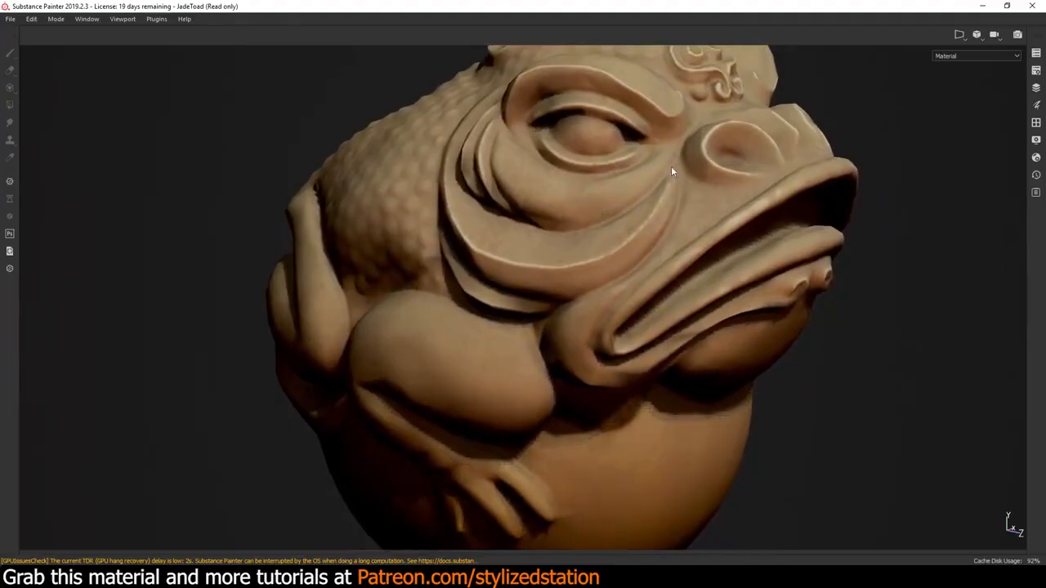
pyautogui.press('Tab')
# Toggle the Grunge layer's visibility and compare the toad with and without it from several views in the maximized viewport
pyautogui.click(849, 255)
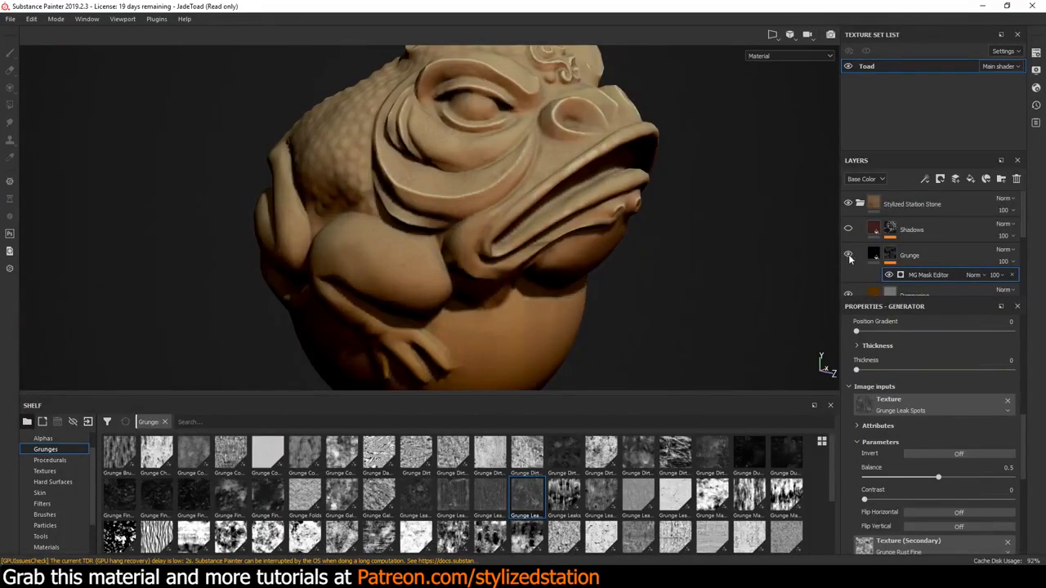
pyautogui.click(849, 256)
pyautogui.press('Tab')
pyautogui.keyDown('alt'); pyautogui.moveTo(606, 246); pyautogui.dragTo(726, 302); pyautogui.keyUp('alt')
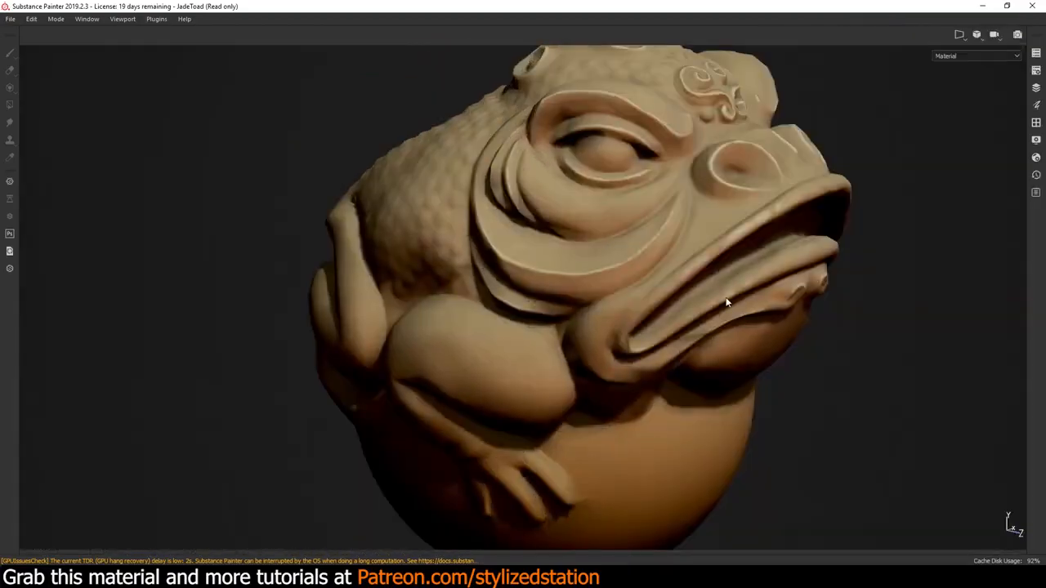
pyautogui.scroll(2, 725, 300)
pyautogui.scroll(-5, 724, 302)
pyautogui.keyDown('alt'); pyautogui.moveTo(709, 304); pyautogui.dragTo(624, 286, button='middle'); pyautogui.keyUp('alt')
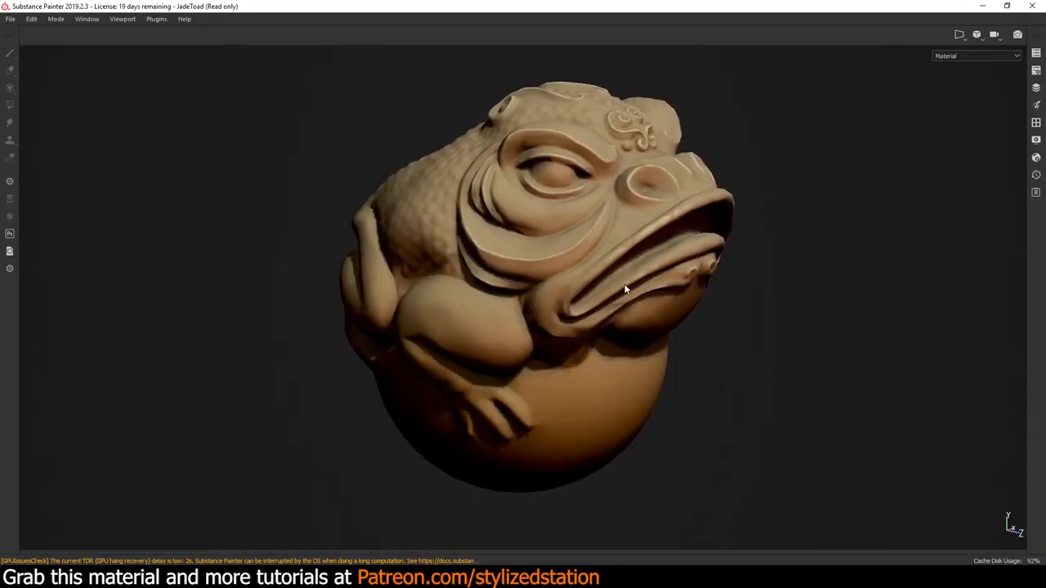
pyautogui.press('Tab')
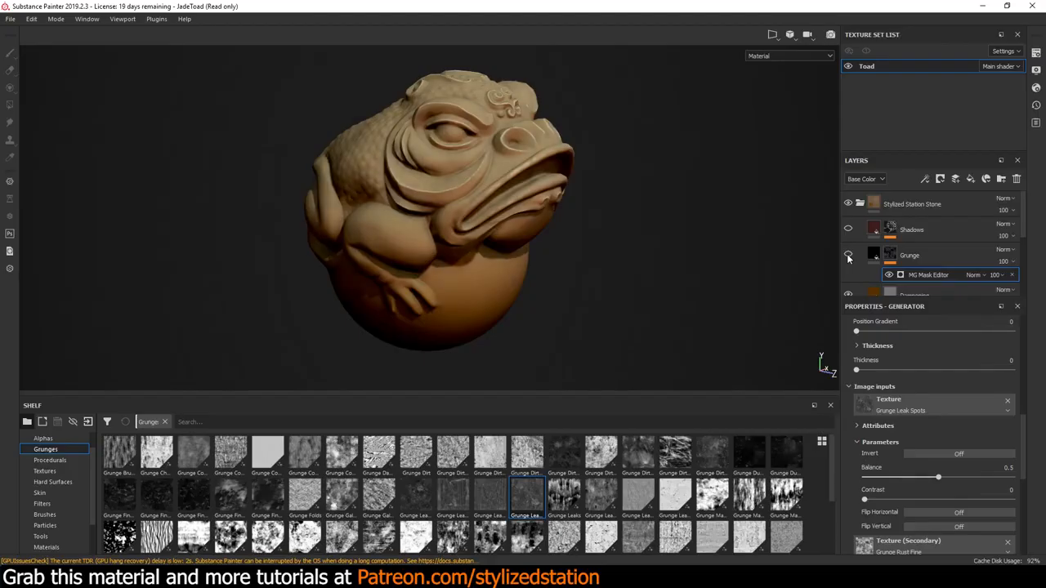
pyautogui.press('Tab')
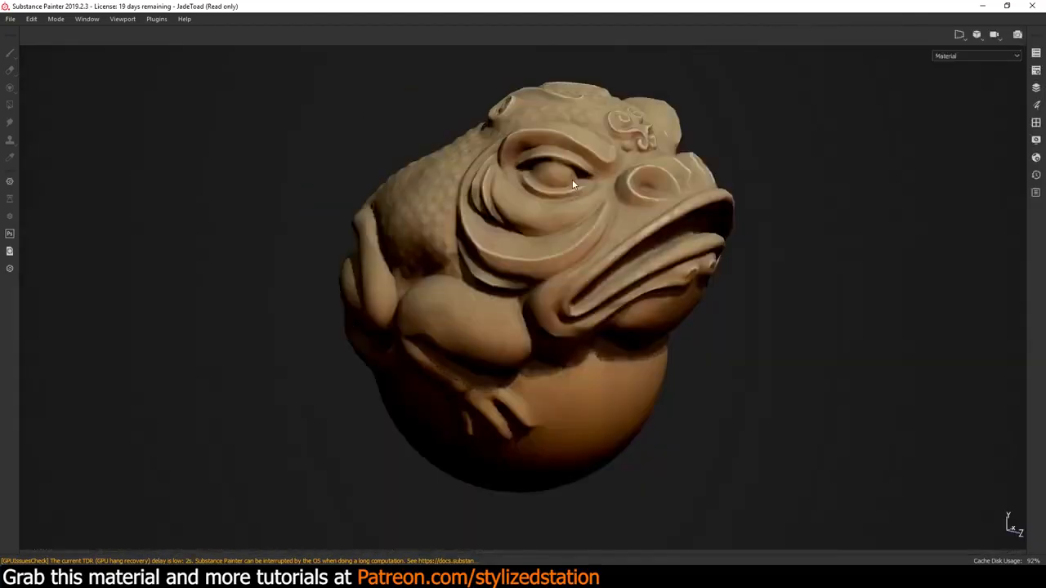
pyautogui.press('Tab')
# Set Global Balance to 0.3 in the MG Mask Editor on the Grunge layer's mask
pyautogui.click(875, 255)
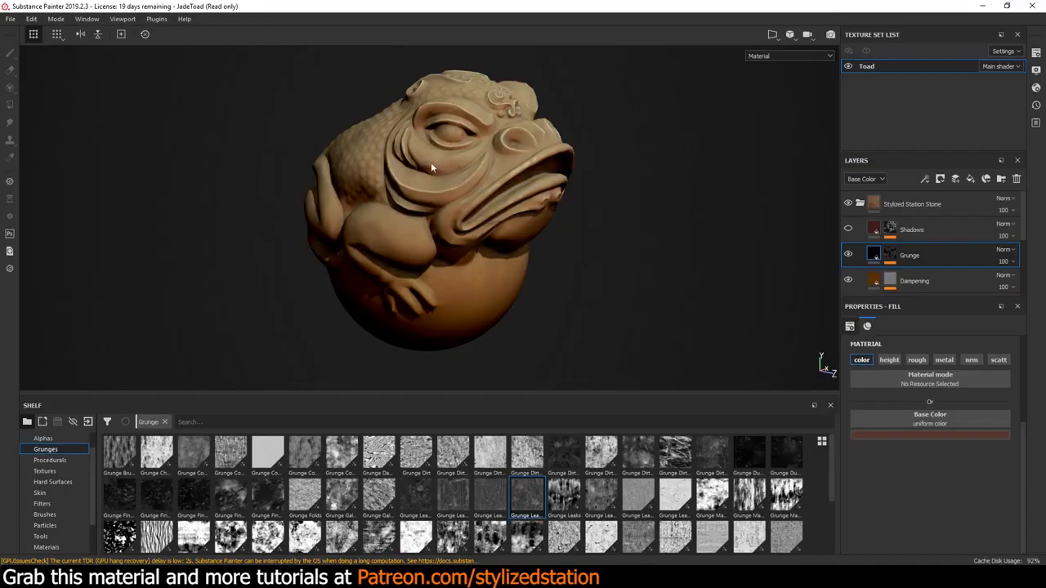
pyautogui.click(889, 255)
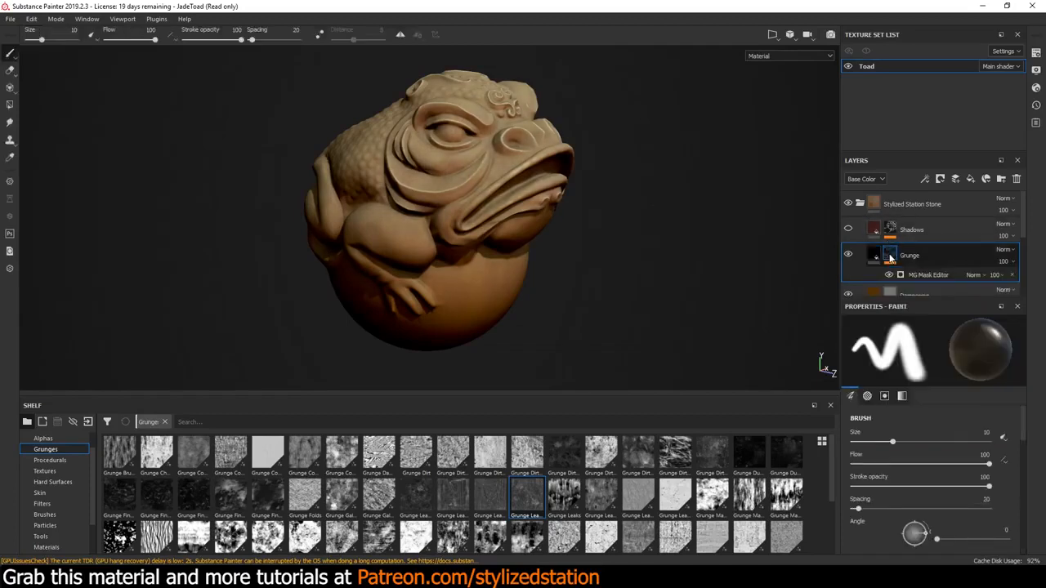
pyautogui.click(931, 275)
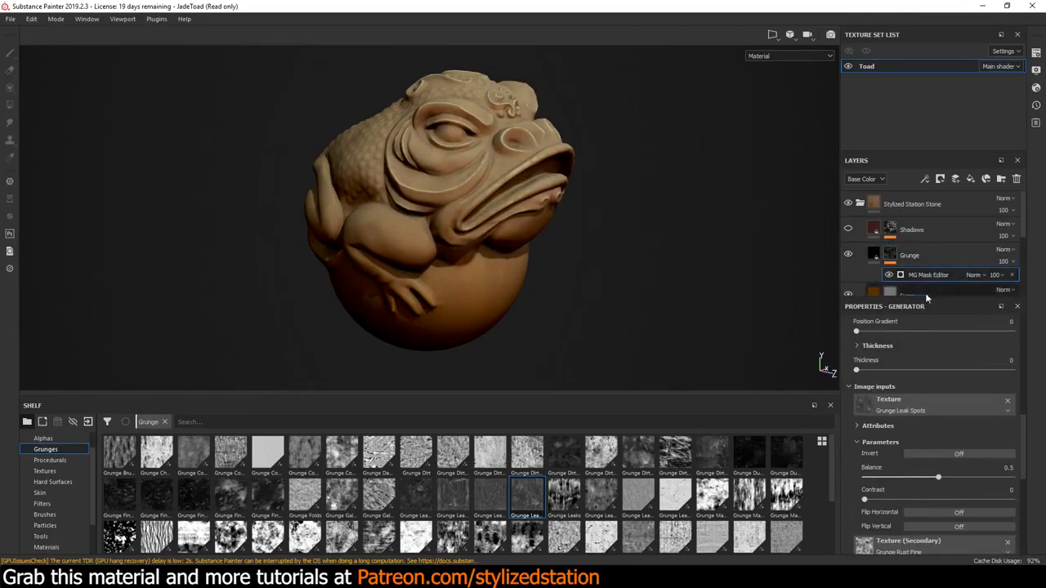
pyautogui.scroll(10, 925, 351)
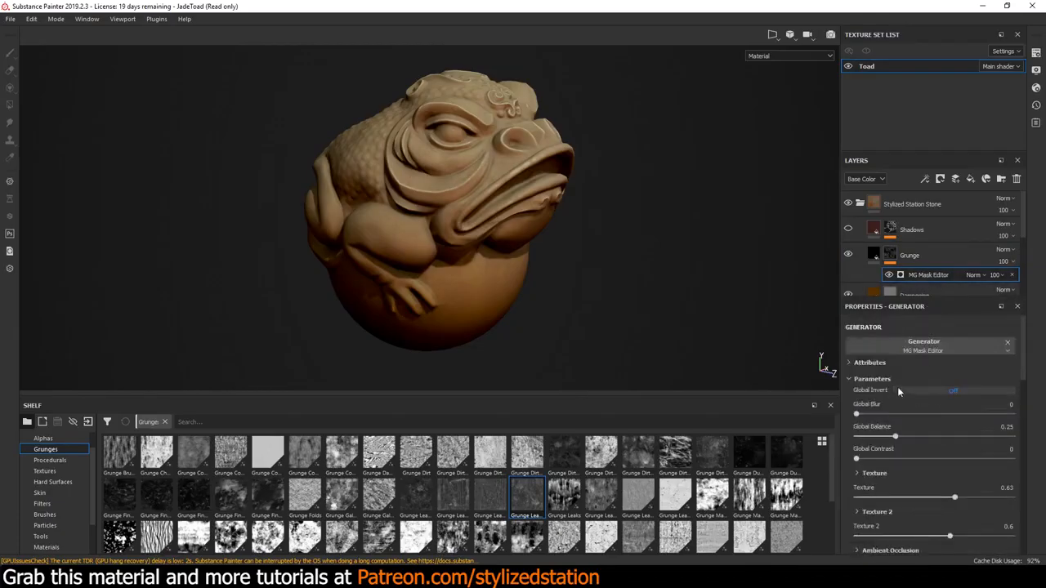
pyautogui.scroll(-2, 897, 386)
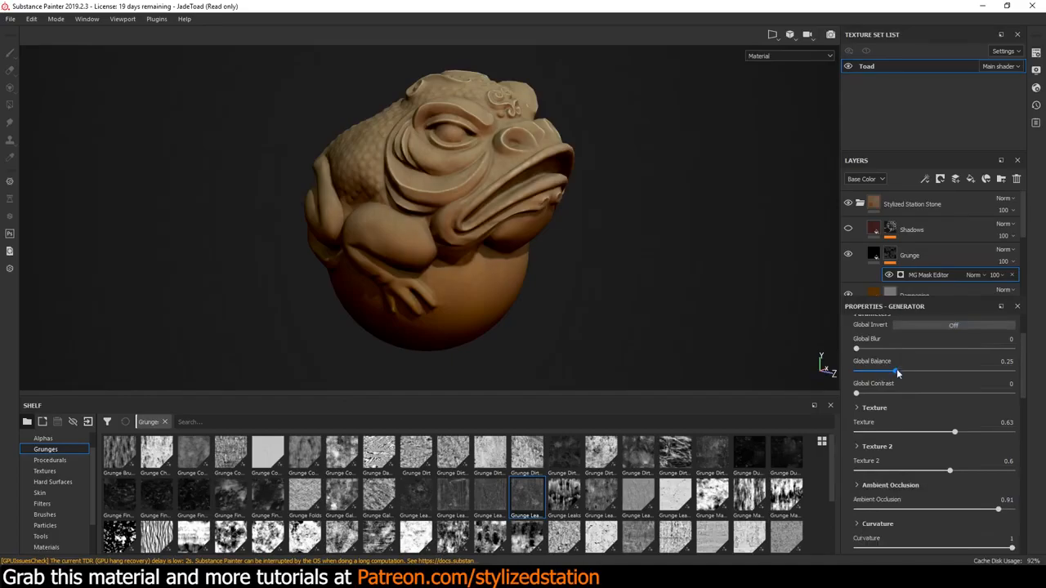
pyautogui.moveTo(896, 373)
pyautogui.mouseDown()
pyautogui.moveTo(922, 373)
pyautogui.moveTo(902, 368)
pyautogui.mouseUp()
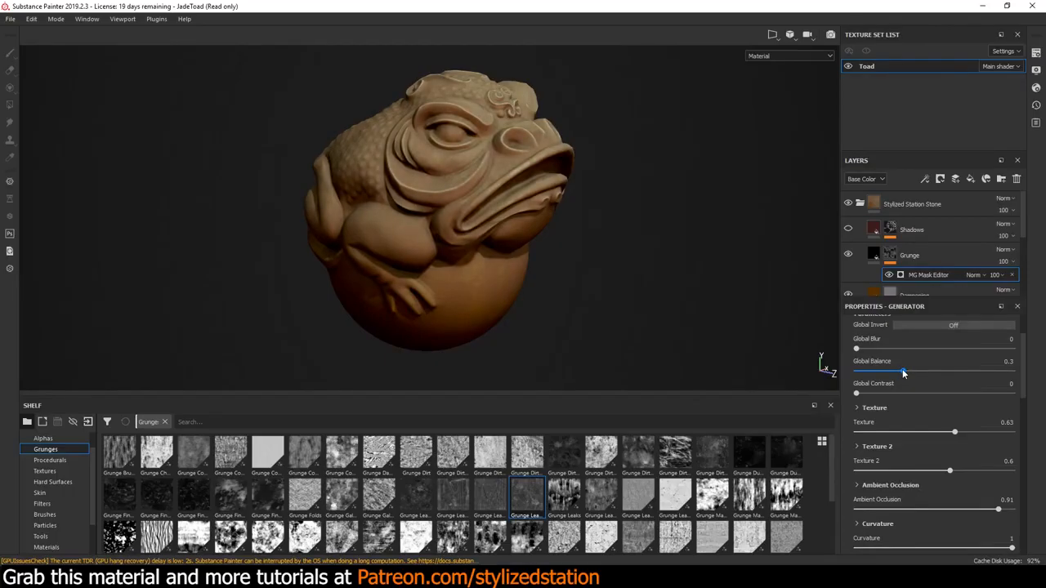
# Try Grunge Dust Small as the Texture input of the Grunge mask's MG Mask Editor and inspect the toad up close
pyautogui.scroll(-3, 957, 417)
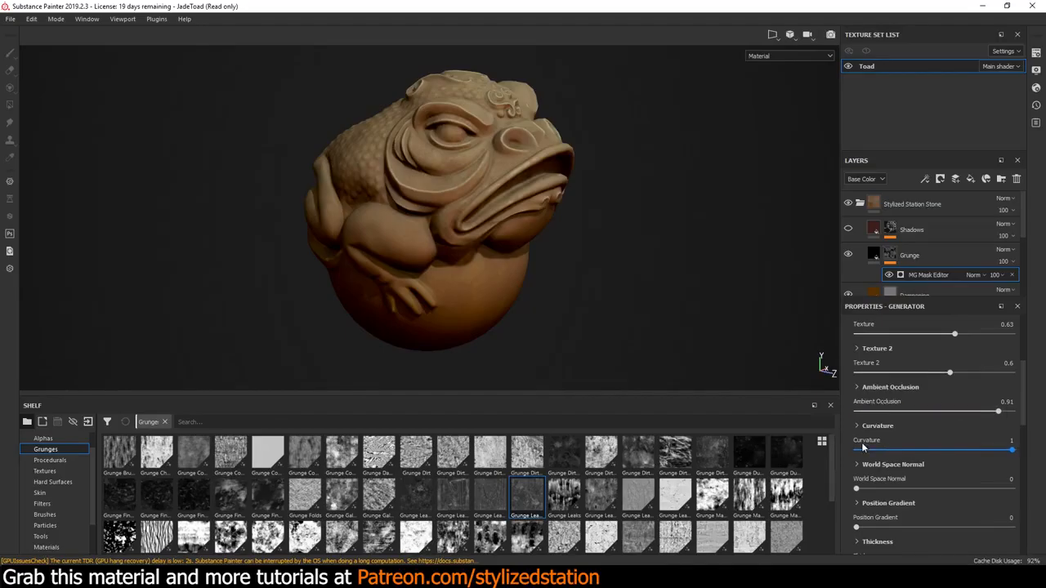
pyautogui.scroll(-4, 861, 447)
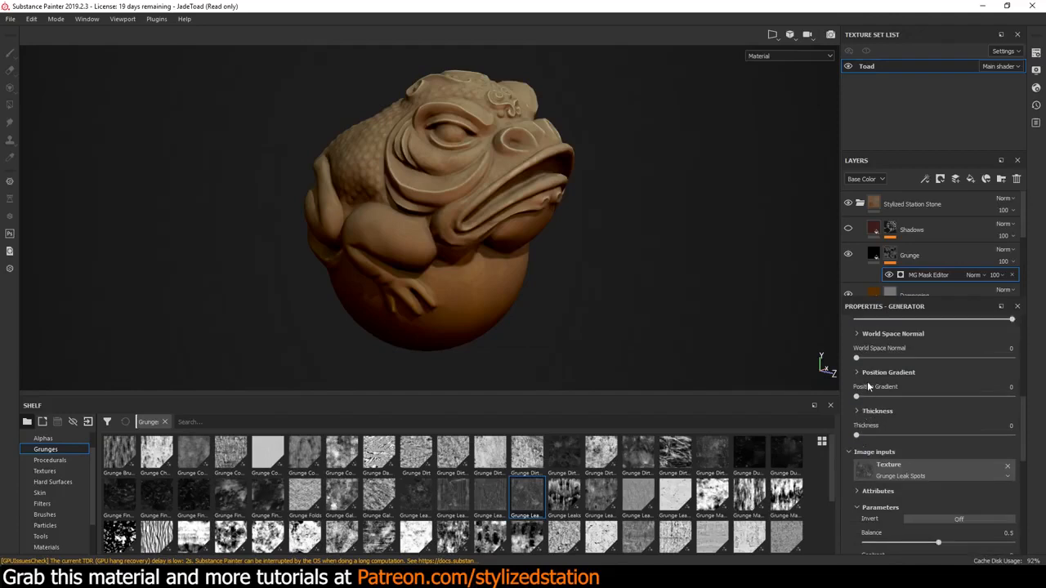
pyautogui.scroll(-2, 869, 386)
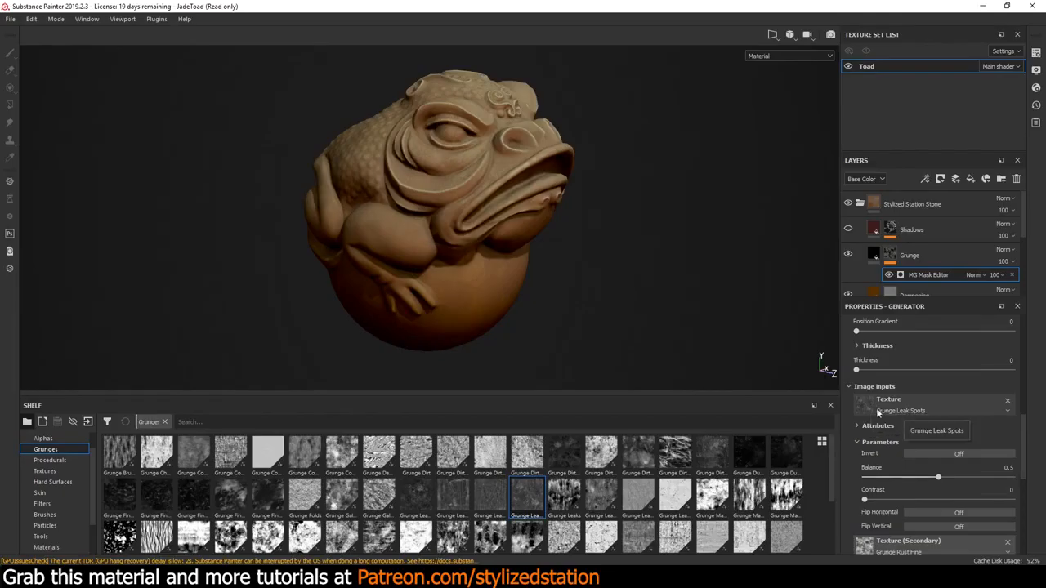
pyautogui.moveTo(619, 513)
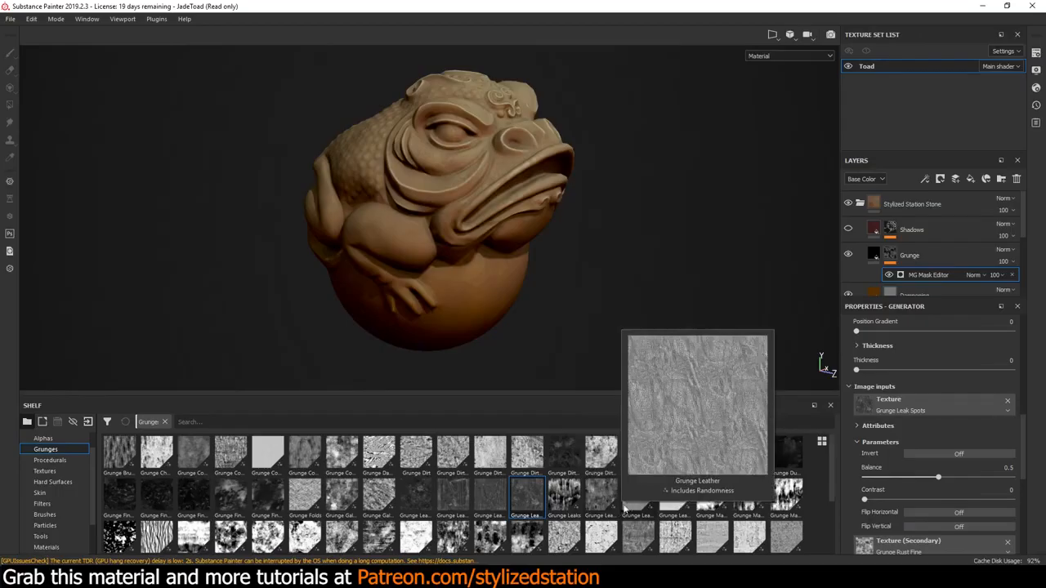
pyautogui.moveTo(600, 454); pyautogui.dragTo(618, 492)
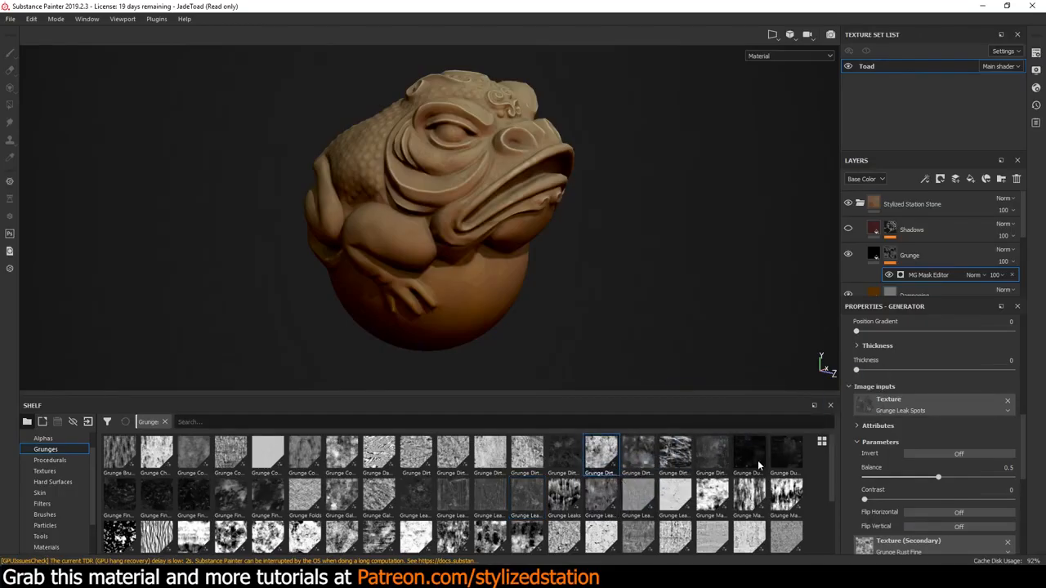
pyautogui.moveTo(674, 503)
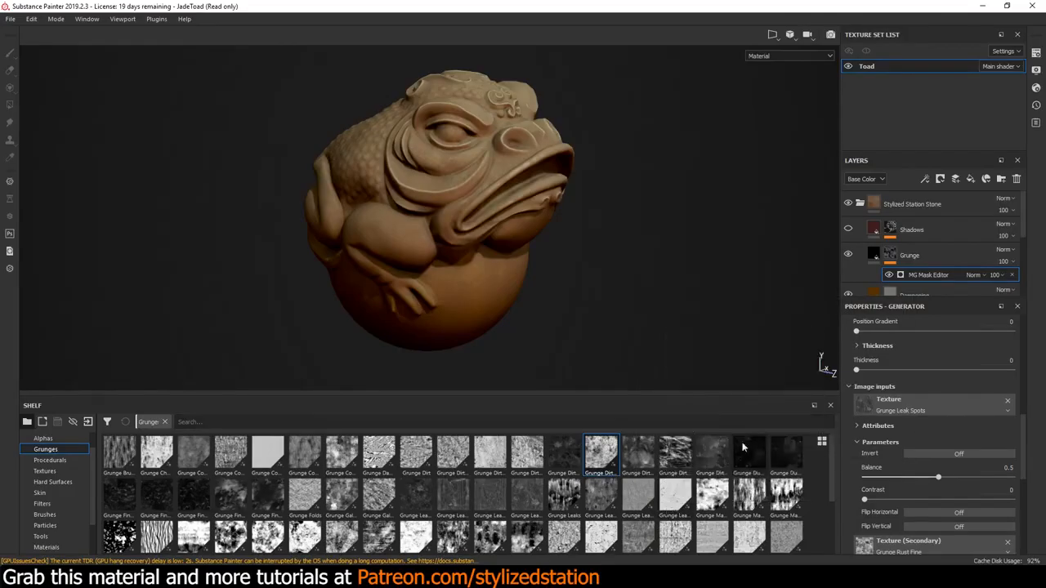
pyautogui.moveTo(751, 460)
pyautogui.moveTo(751, 453); pyautogui.dragTo(866, 404)
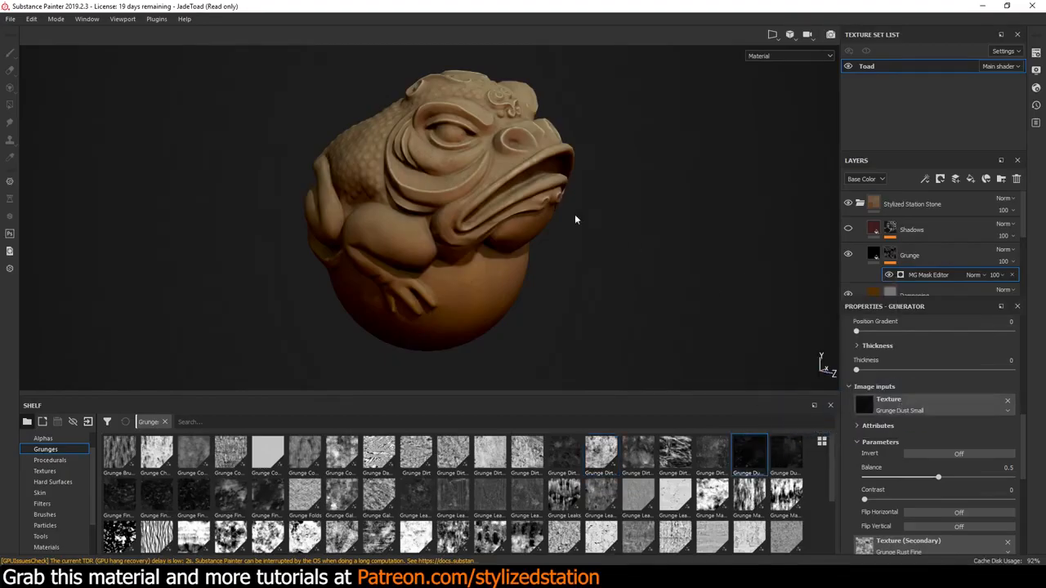
pyautogui.scroll(5, 501, 209)
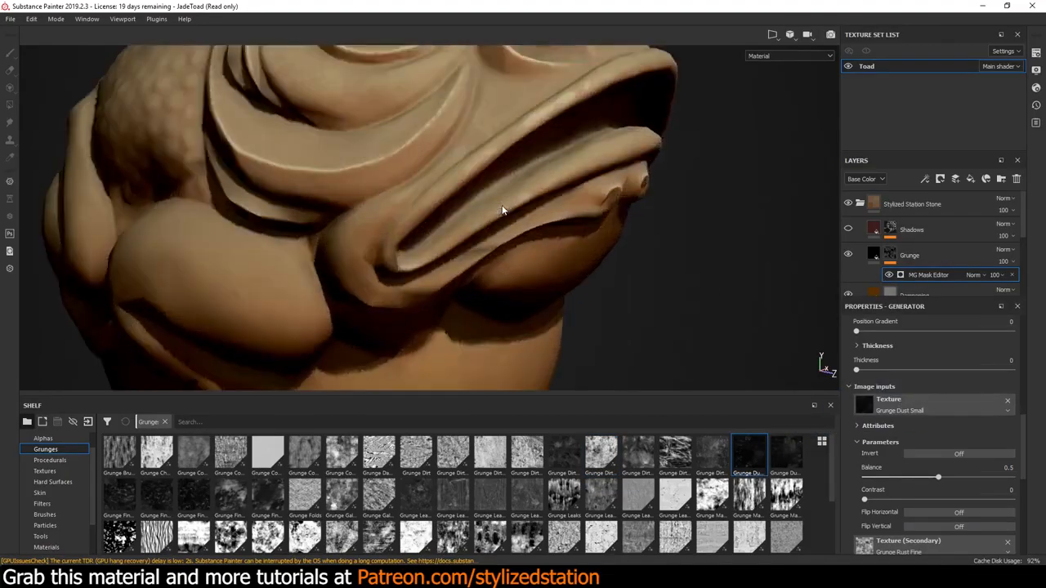
pyautogui.scroll(-5, 502, 210)
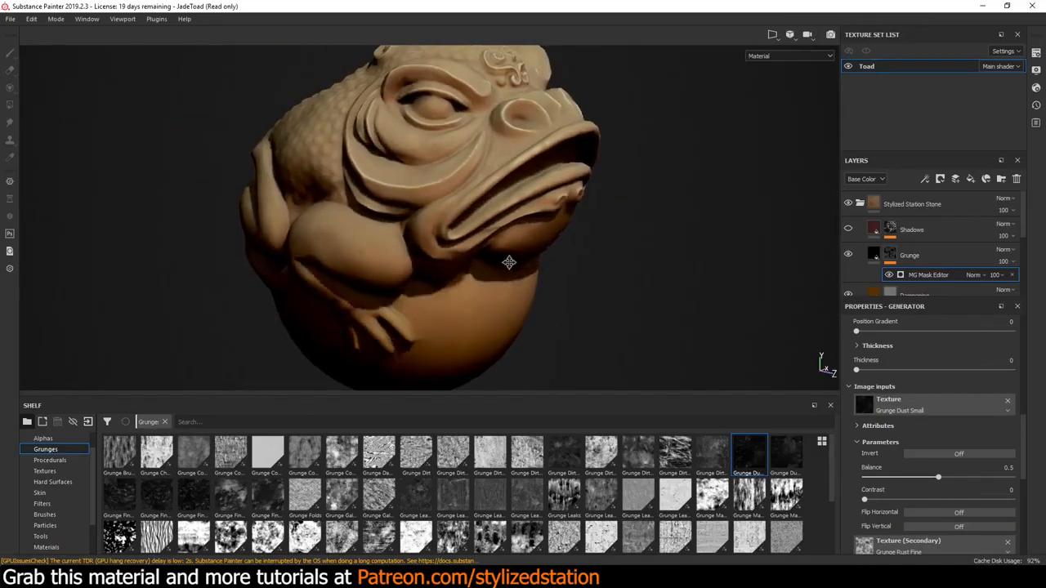
pyautogui.keyDown('alt'); pyautogui.moveTo(507, 264); pyautogui.dragTo(572, 283); pyautogui.keyUp('alt')
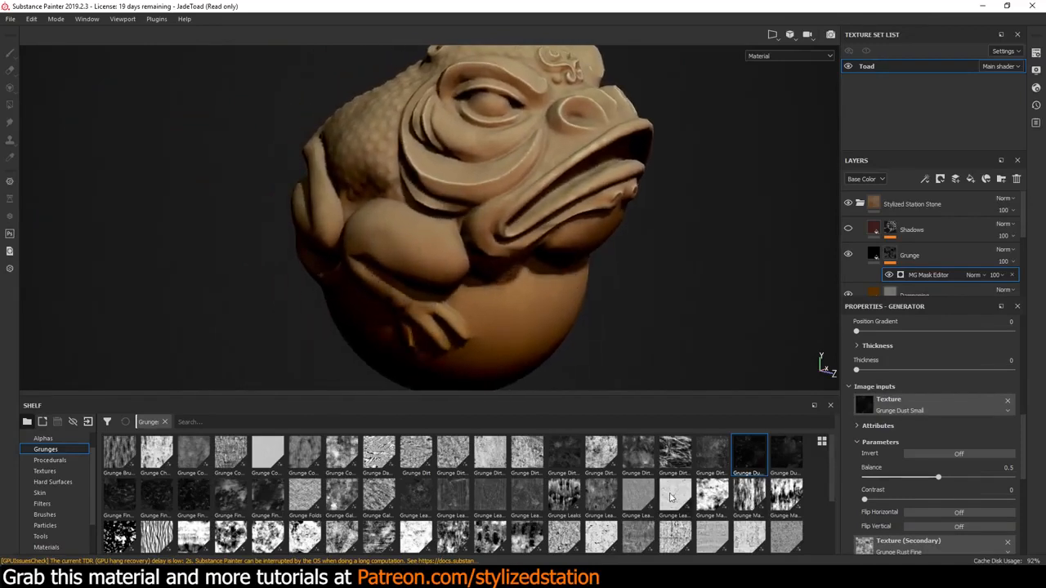
# Try Grunge Leather Damaged as the mask generator's Texture input and look through the other grunge maps on the shelf
pyautogui.moveTo(675, 494)
pyautogui.mouseDown()
pyautogui.moveTo(684, 406)
pyautogui.moveTo(915, 409)
pyautogui.mouseUp()
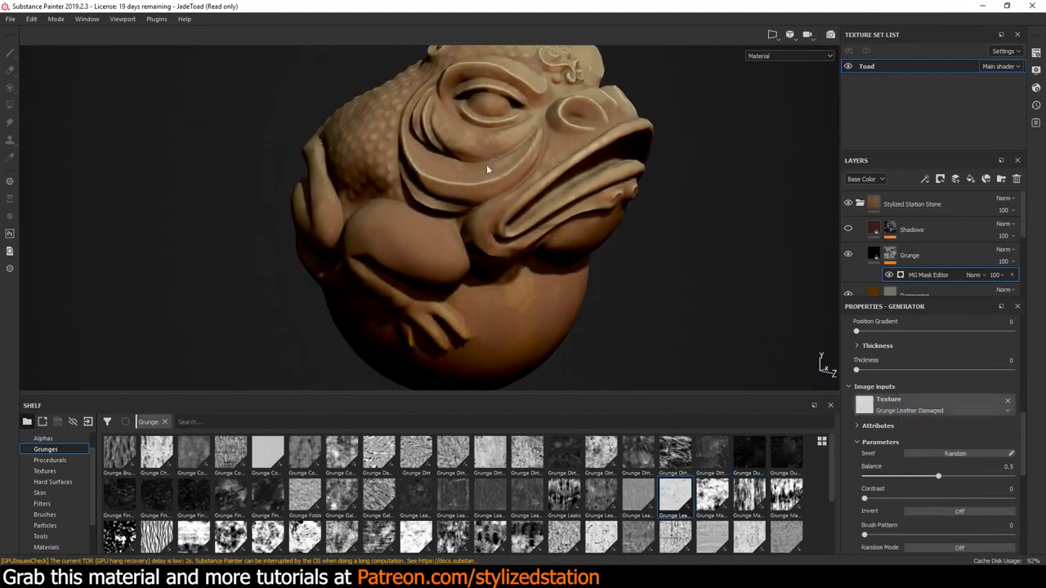
pyautogui.scroll(-3, 645, 488)
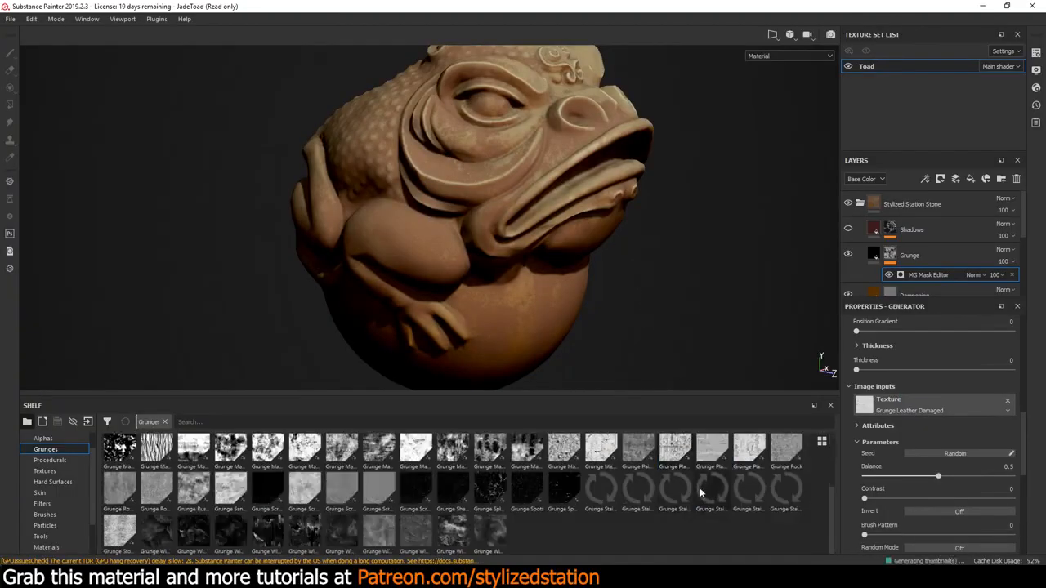
pyautogui.scroll(3, 644, 489)
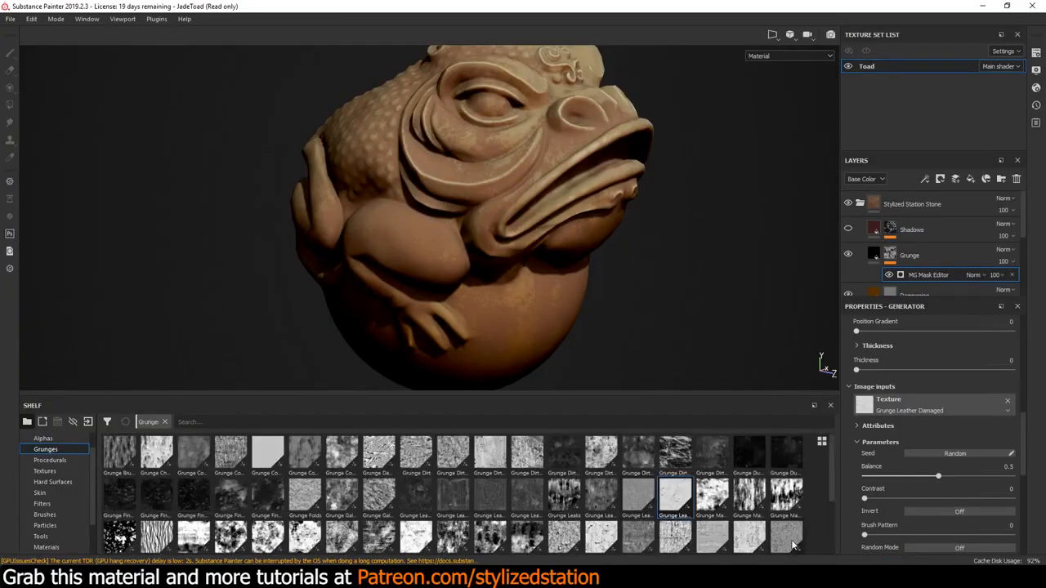
# Assign Grunge Rock as the Texture input of the Grunge mask's generator and set its Balance to 0.27
pyautogui.moveTo(791, 543)
pyautogui.mouseDown()
pyautogui.moveTo(793, 461)
pyautogui.moveTo(905, 409)
pyautogui.mouseUp()
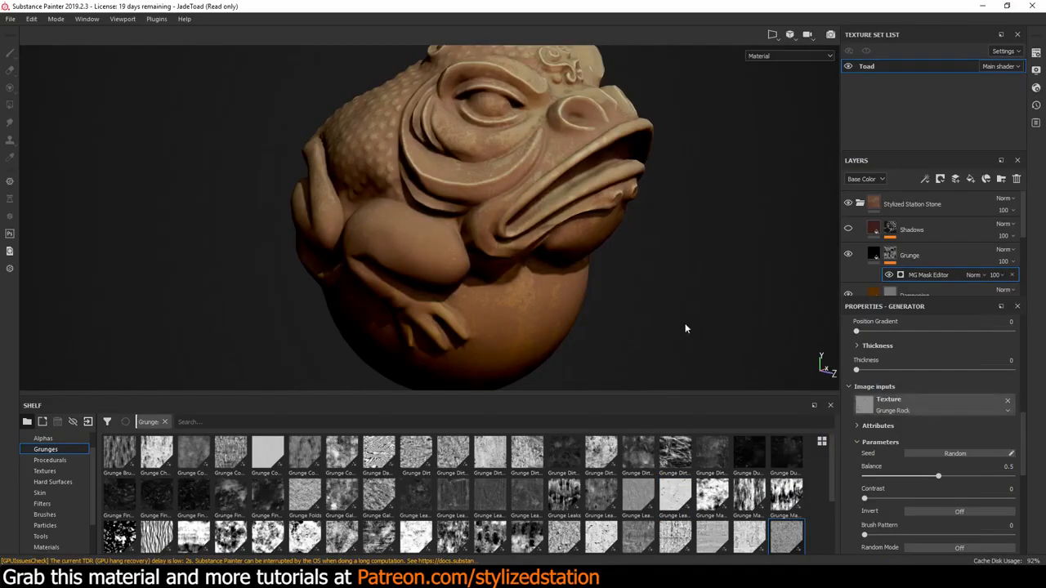
pyautogui.scroll(-2, 621, 308)
pyautogui.scroll(1, 620, 309)
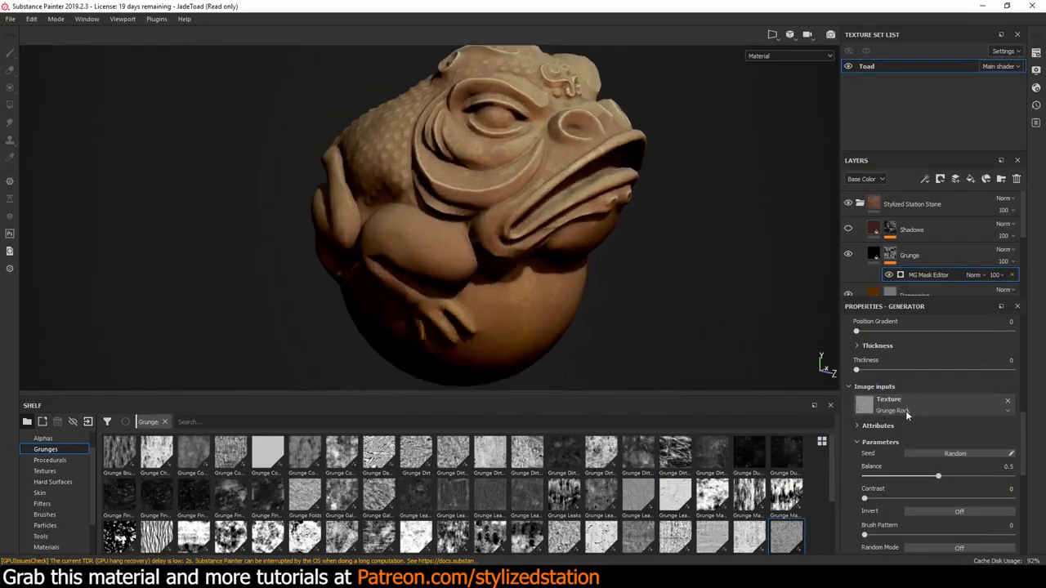
pyautogui.moveTo(937, 476); pyautogui.dragTo(933, 476)
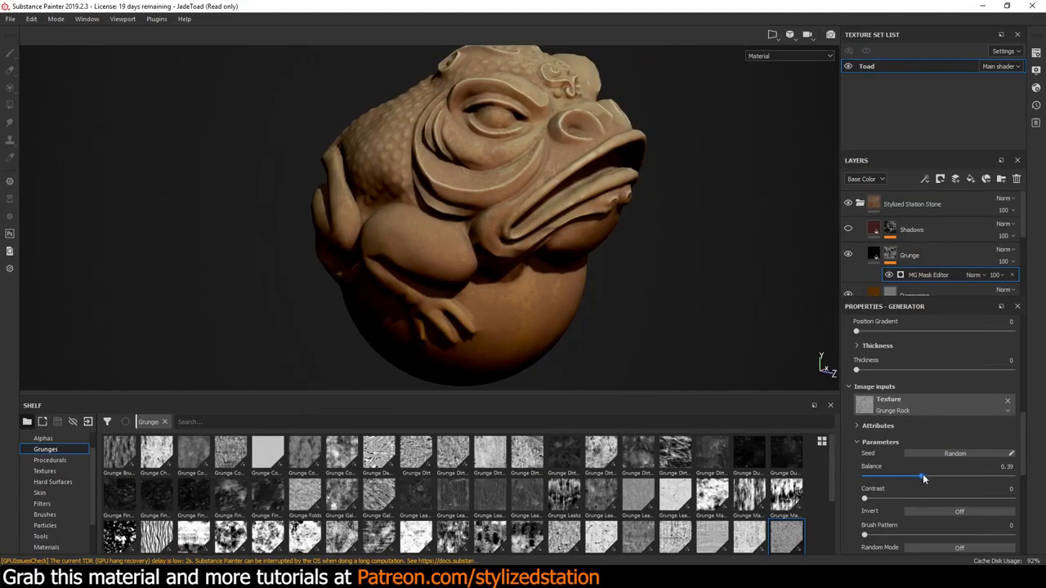
pyautogui.moveTo(923, 473)
pyautogui.mouseDown()
pyautogui.moveTo(894, 473)
pyautogui.moveTo(981, 484)
pyautogui.moveTo(894, 478)
pyautogui.moveTo(906, 480)
pyautogui.mouseUp()
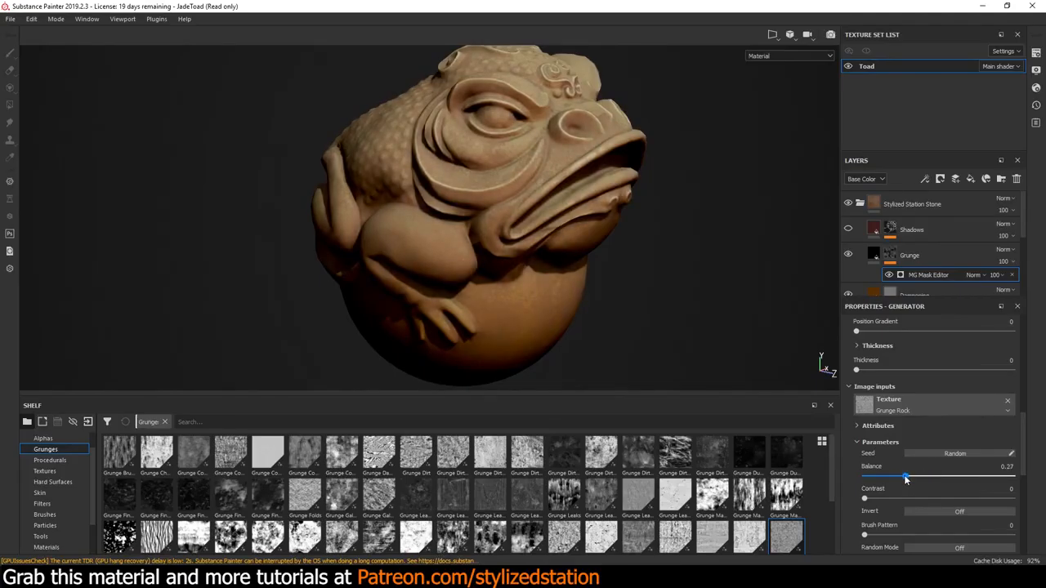
# Try Grunge Leather as the Grunge mask generator's Texture (Secondary) input, then undo the replacement
pyautogui.scroll(-2, 904, 479)
pyautogui.scroll(-1, 905, 480)
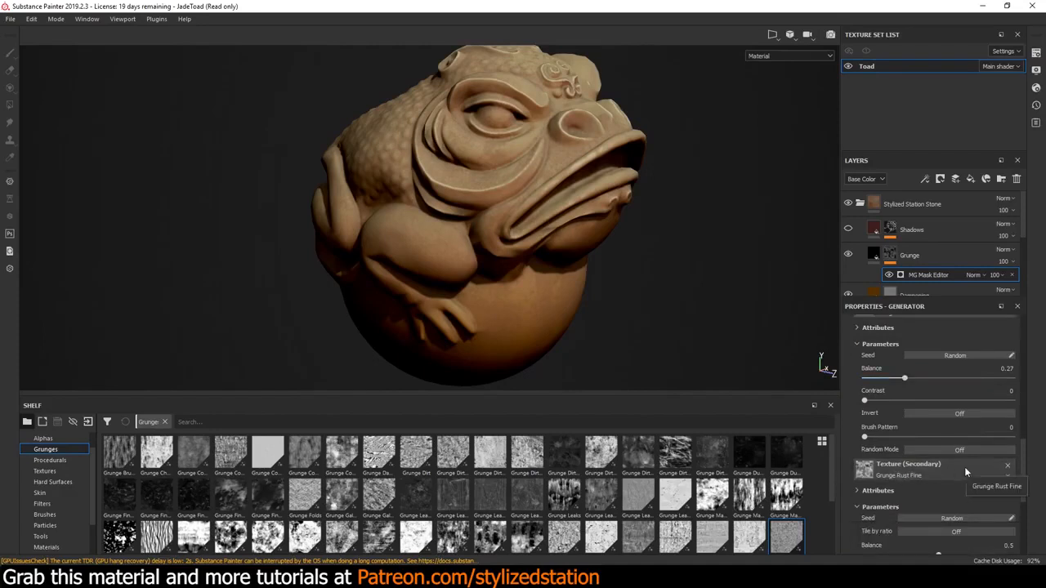
pyautogui.moveTo(644, 500); pyautogui.dragTo(866, 469)
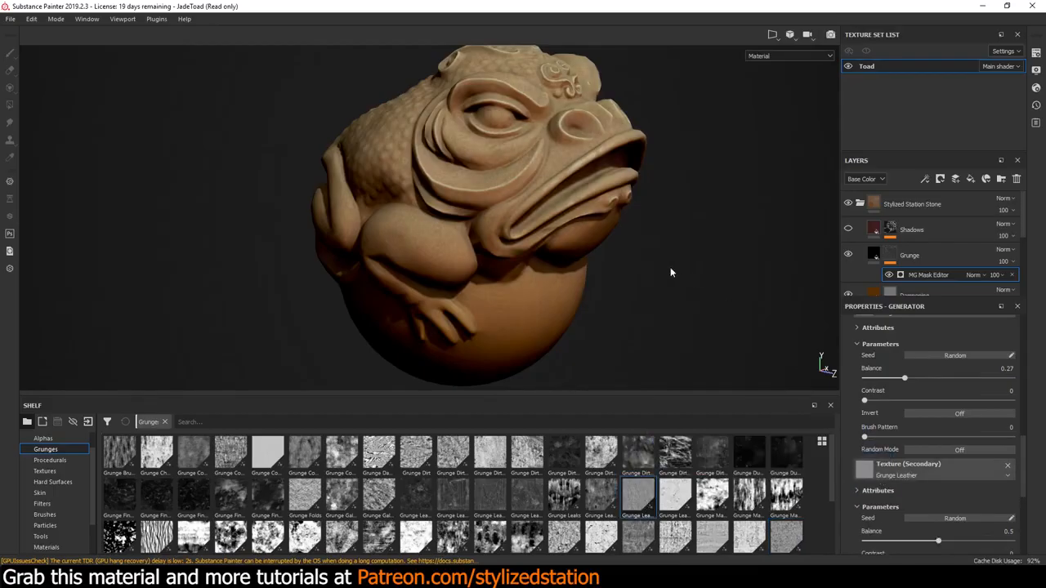
pyautogui.hotkey('ctrl', 'z')
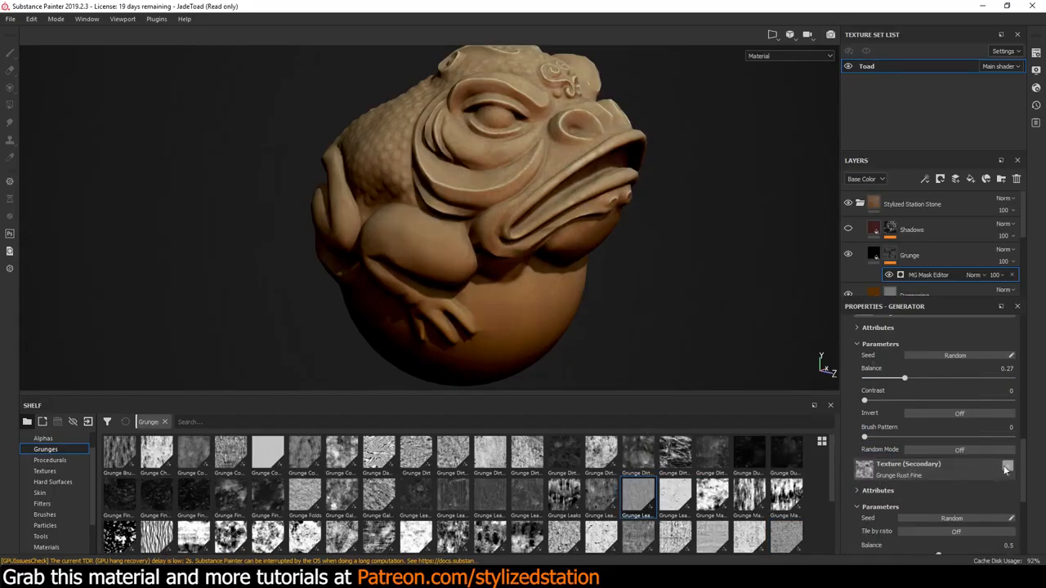
# Try clearing the generator's Texture (Secondary) input on the Grunge mask, then undo the removal
pyautogui.click(1004, 468)
pyautogui.scroll(2, 966, 412)
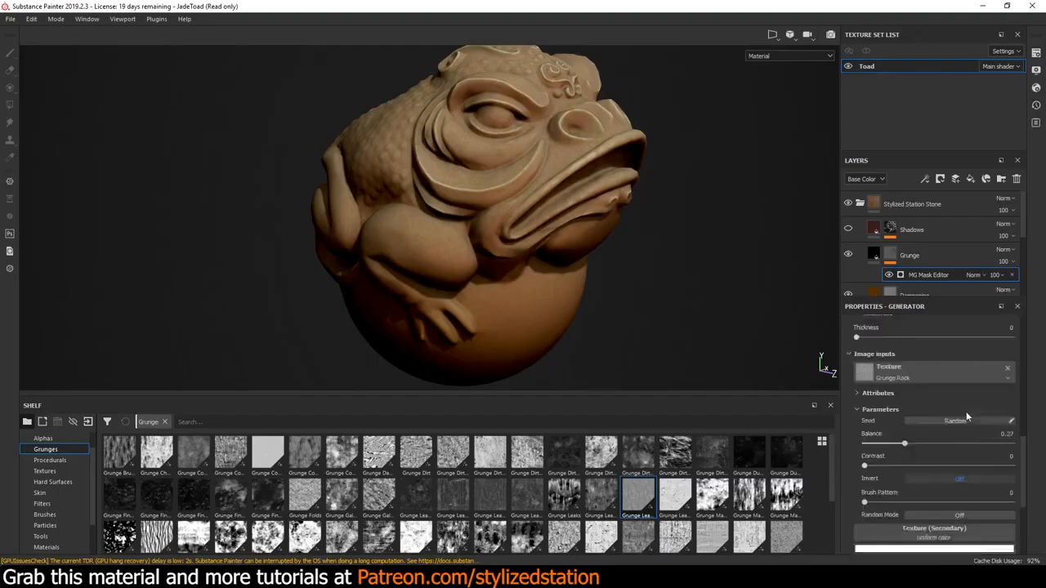
pyautogui.scroll(2, 966, 411)
pyautogui.scroll(-2, 966, 411)
pyautogui.hotkey('ctrl', 'z')
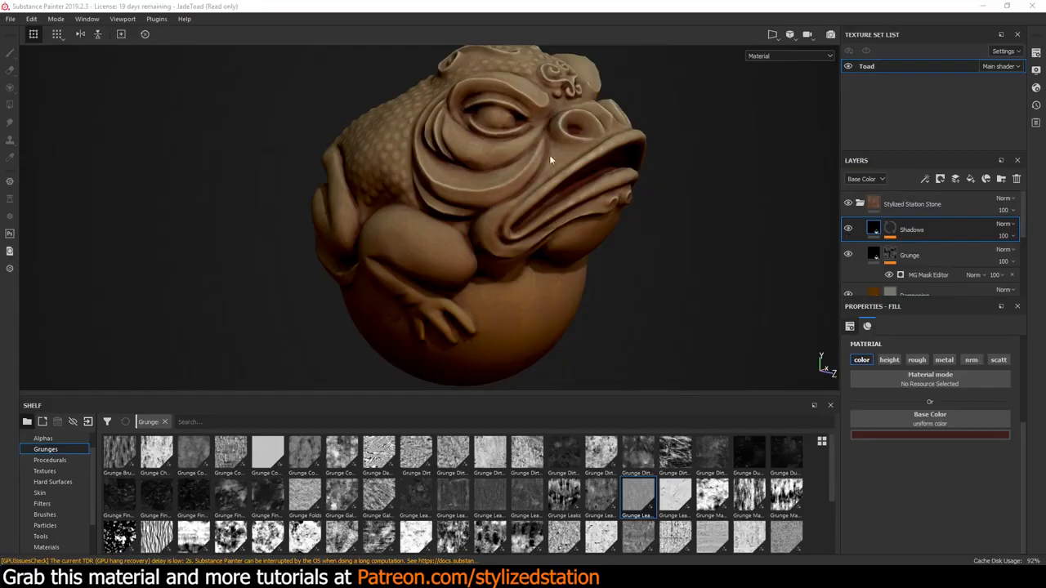
# Compare the toad with and without the Shadows layer, then set the layer's dark red base color to a value of 0.064
pyautogui.click(848, 228)
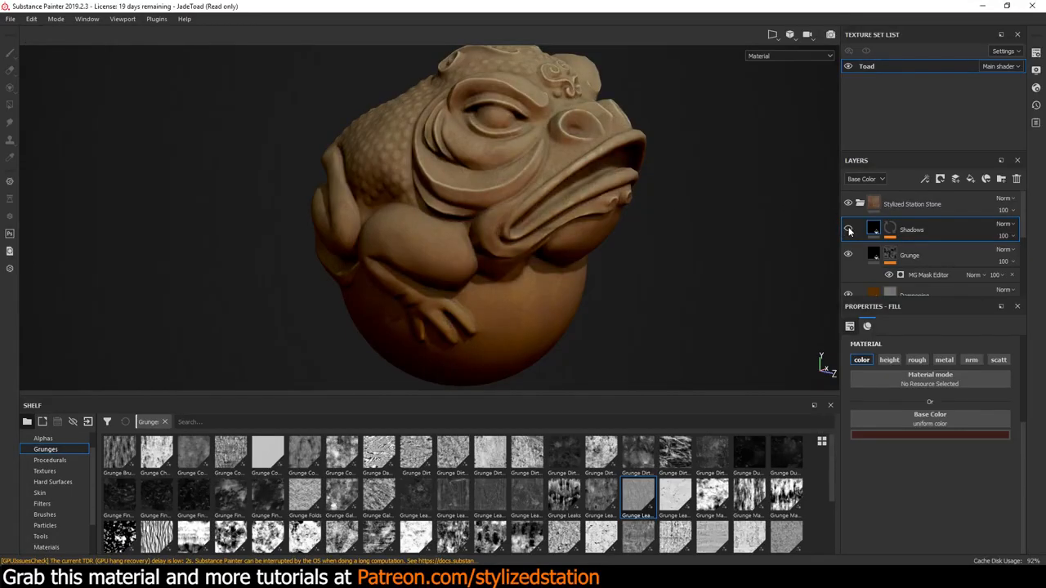
pyautogui.click(848, 229)
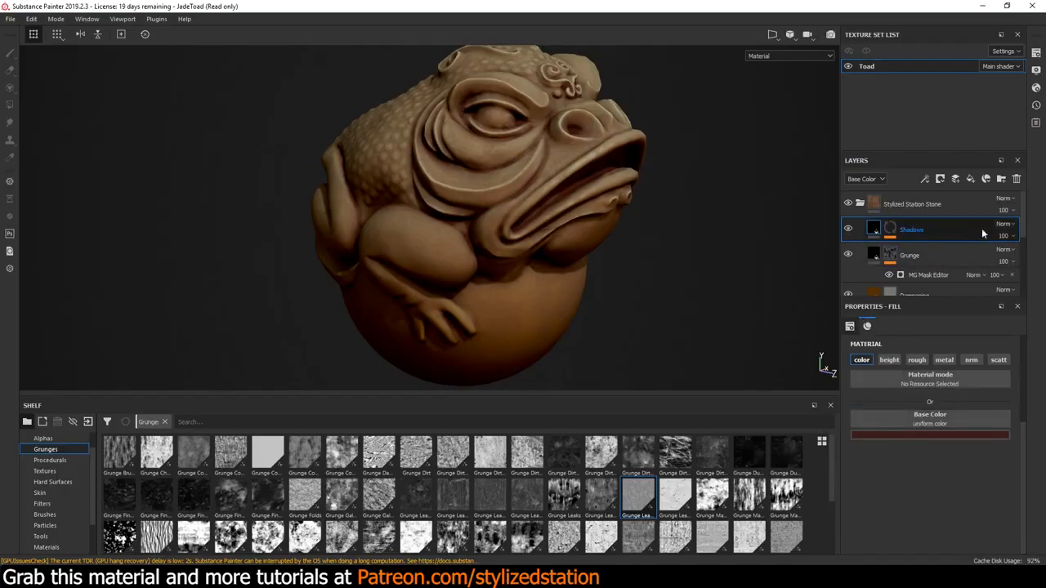
pyautogui.click(907, 437)
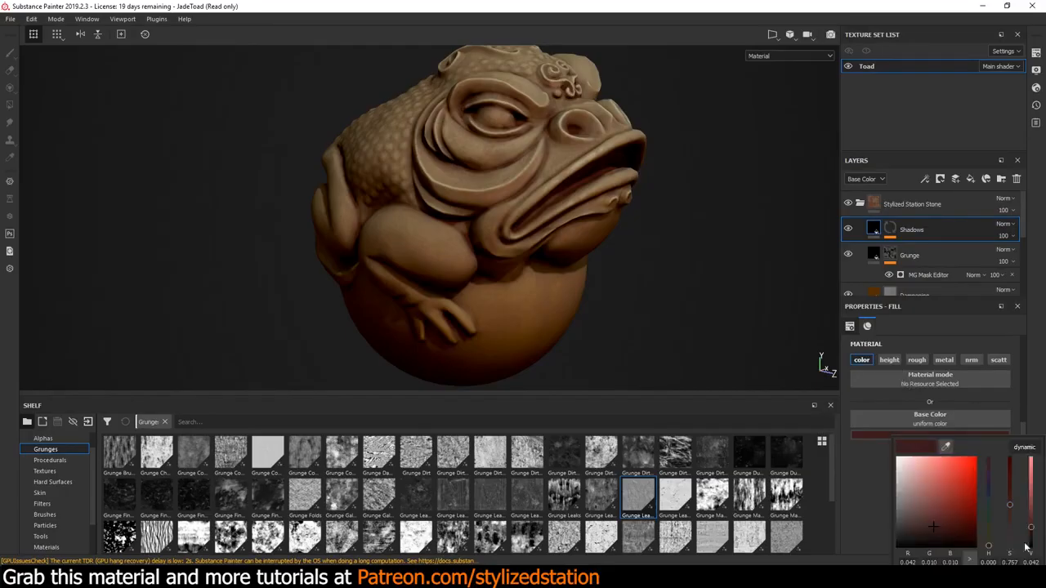
pyautogui.moveTo(1031, 532)
pyautogui.mouseDown()
pyautogui.moveTo(1034, 559)
pyautogui.moveTo(1032, 539)
pyautogui.mouseUp()
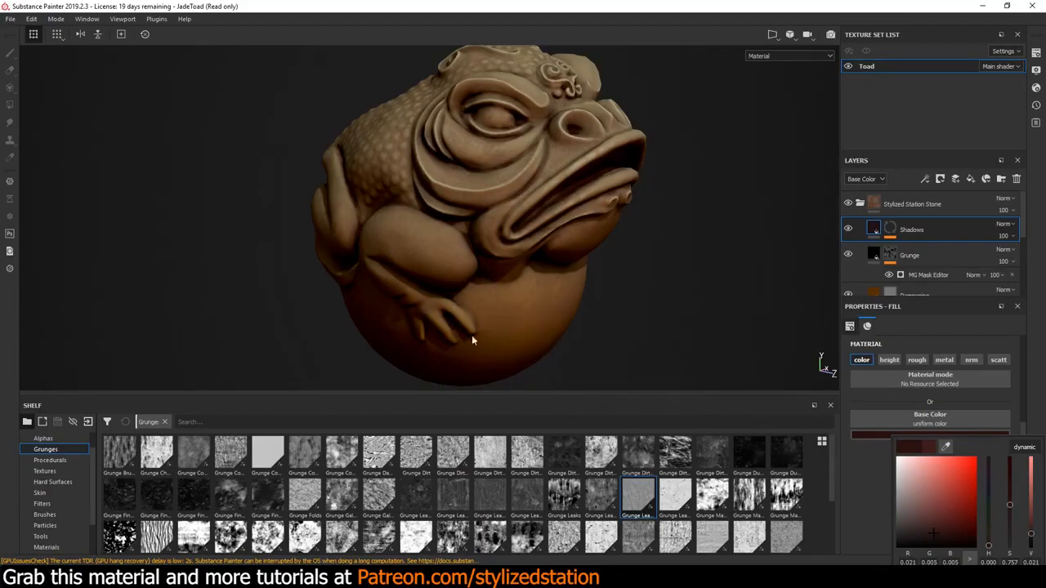
pyautogui.moveTo(1031, 542); pyautogui.dragTo(1034, 527)
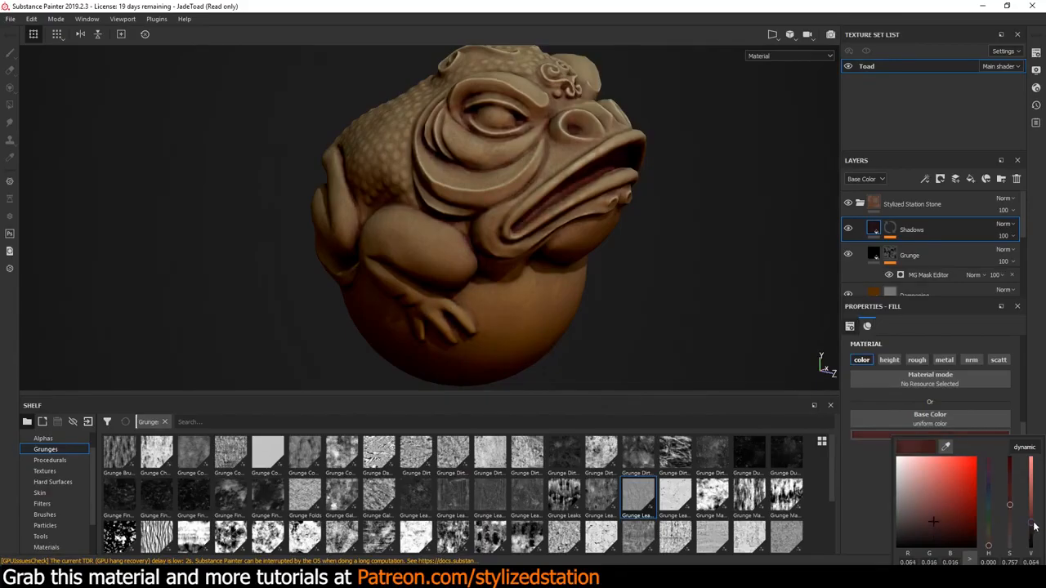
# Set the Shadows layer's opacity to 90
pyautogui.click(1003, 237)
pyautogui.click(1003, 237)
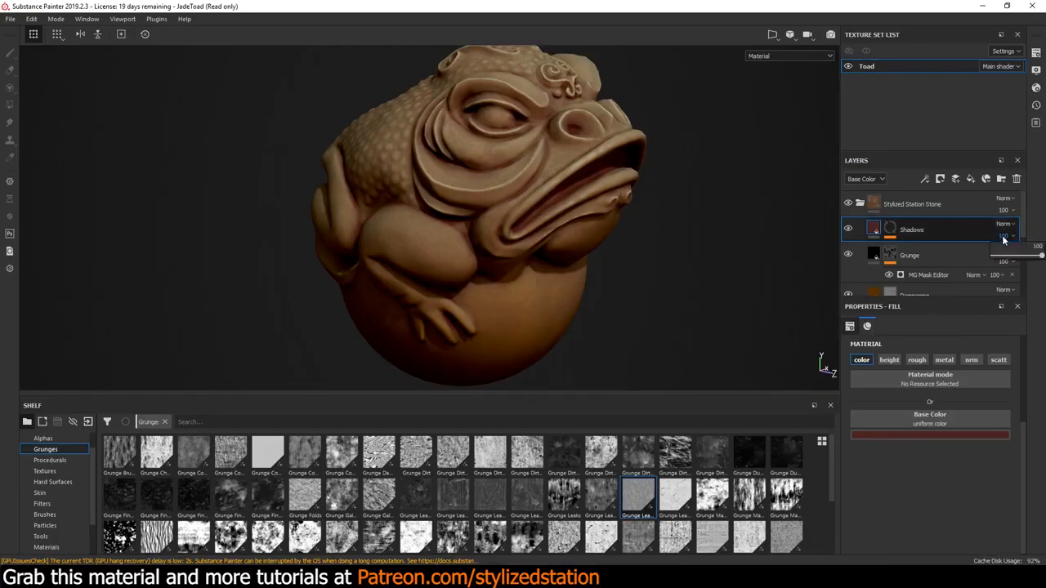
pyautogui.moveTo(1039, 259); pyautogui.dragTo(1034, 258)
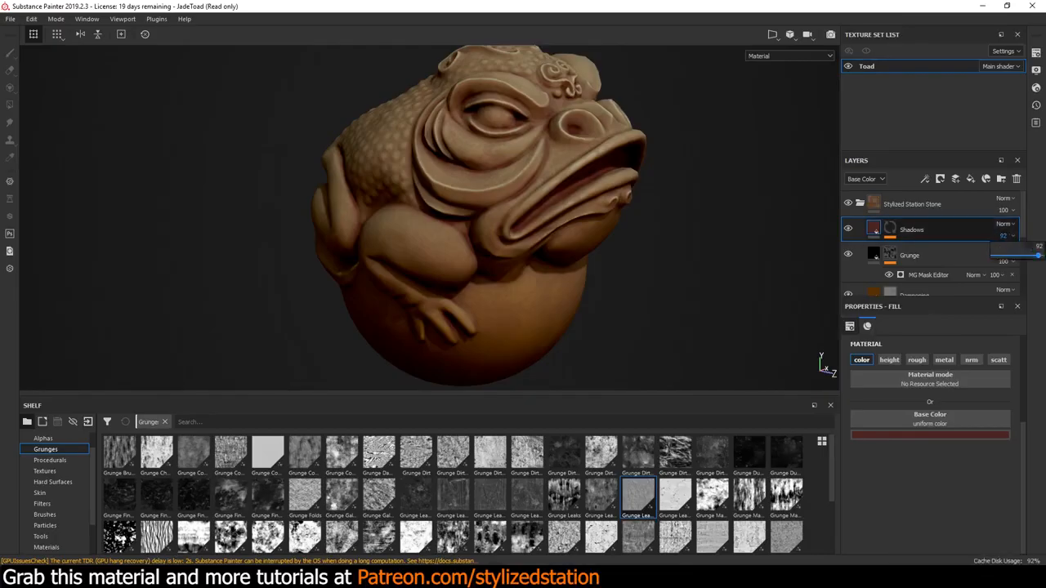
pyautogui.click(1003, 237)
# Try Invert in the MG Dirt generator on the Shadows mask, turn it back off, and set Dirt Level to 0.68
pyautogui.click(891, 231)
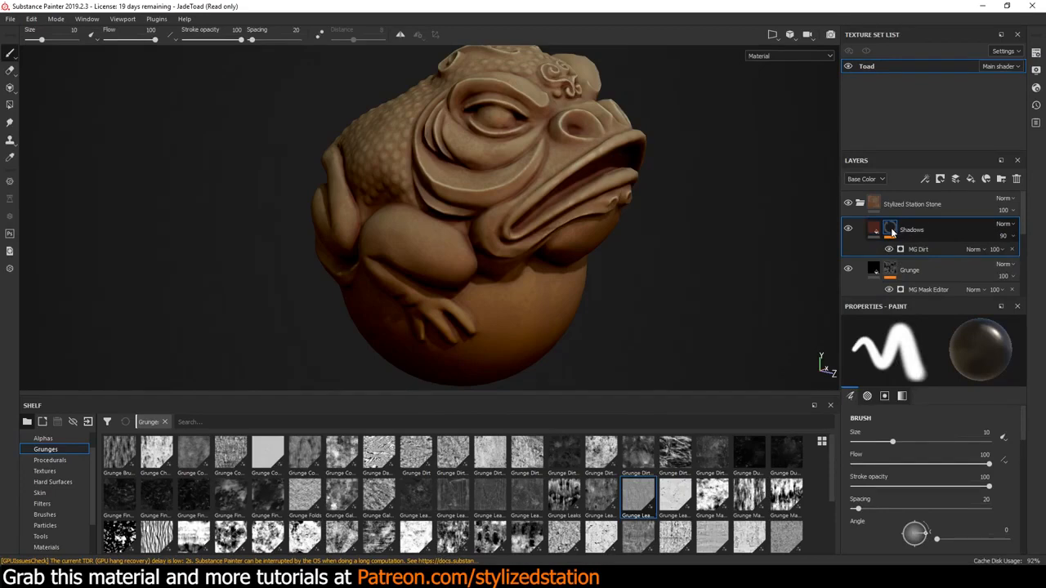
pyautogui.click(925, 250)
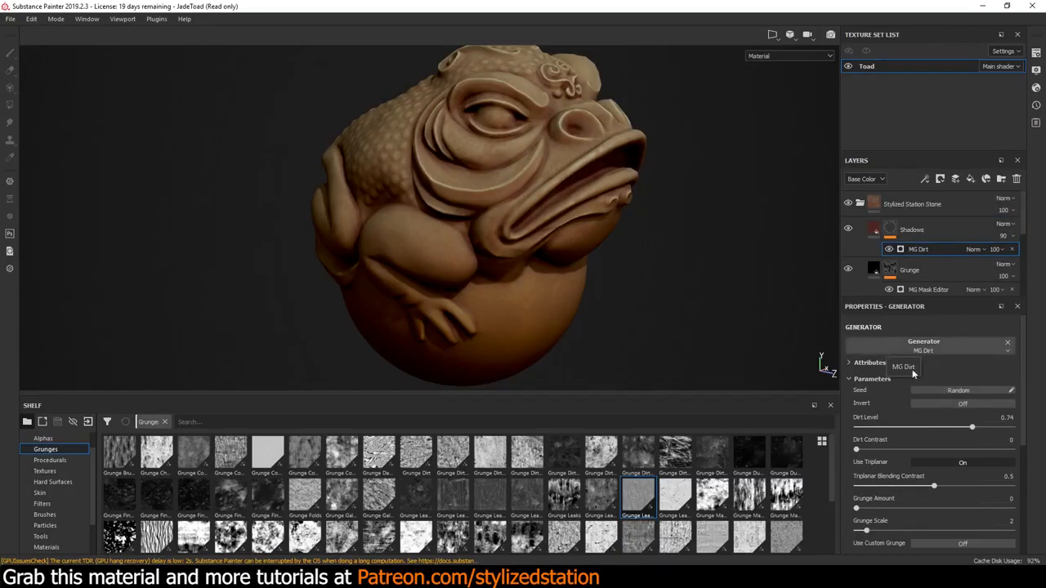
pyautogui.click(940, 404)
pyautogui.click(940, 403)
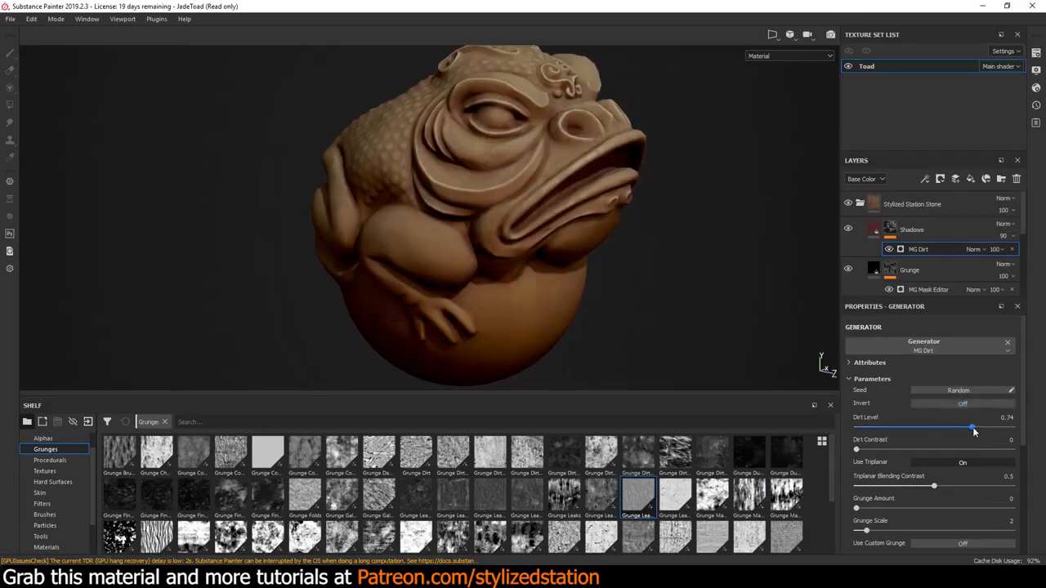
pyautogui.moveTo(900, 429); pyautogui.dragTo(963, 429)
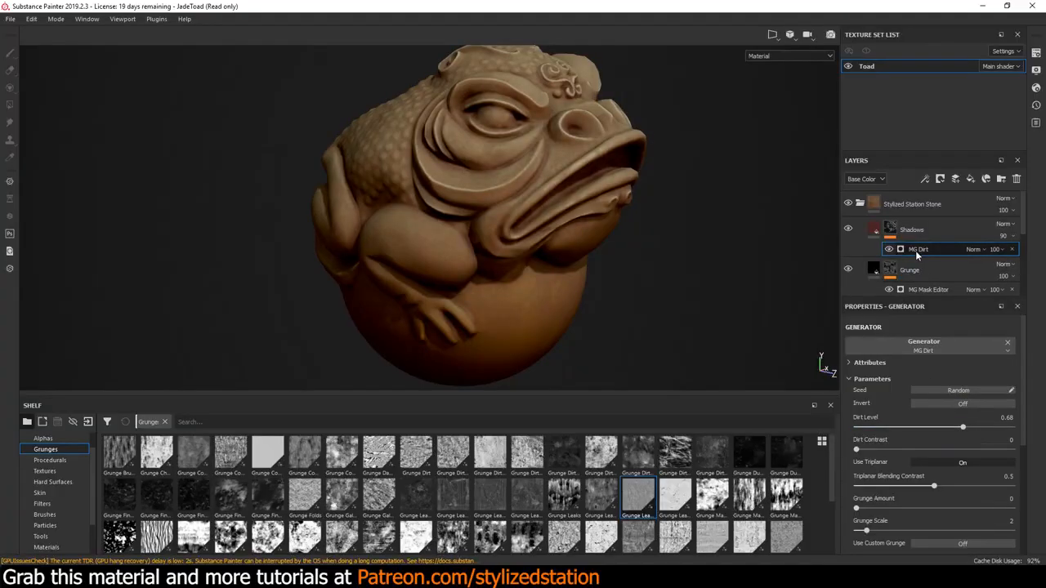
pyautogui.scroll(5, 511, 151)
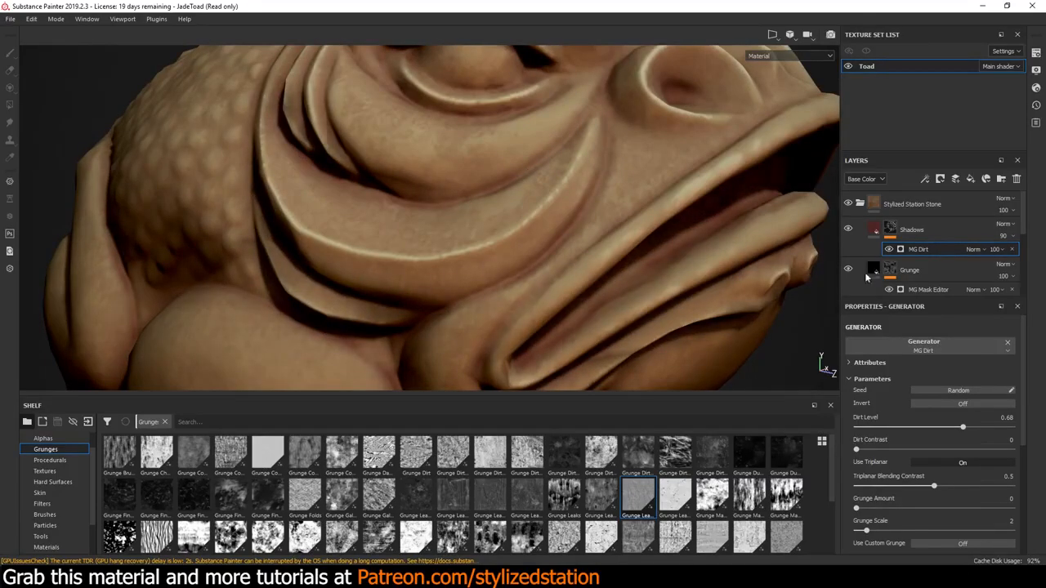
# Hide the MG Dirt generator on the Shadows layer's mask and check the toad without it
pyautogui.scroll(-5, 641, 250)
pyautogui.moveTo(662, 300); pyautogui.dragTo(611, 261, button='middle')
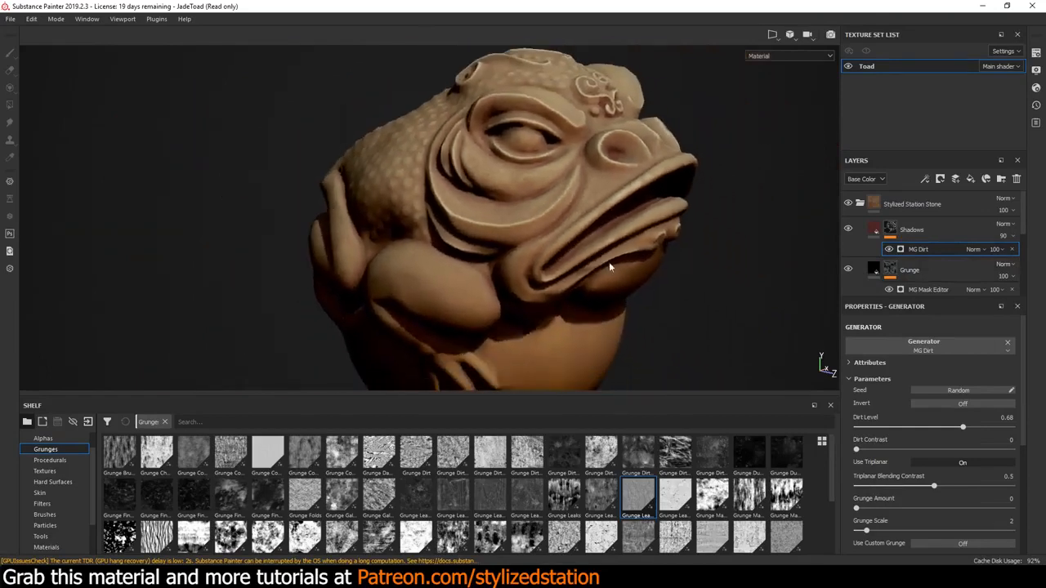
pyautogui.click(888, 249)
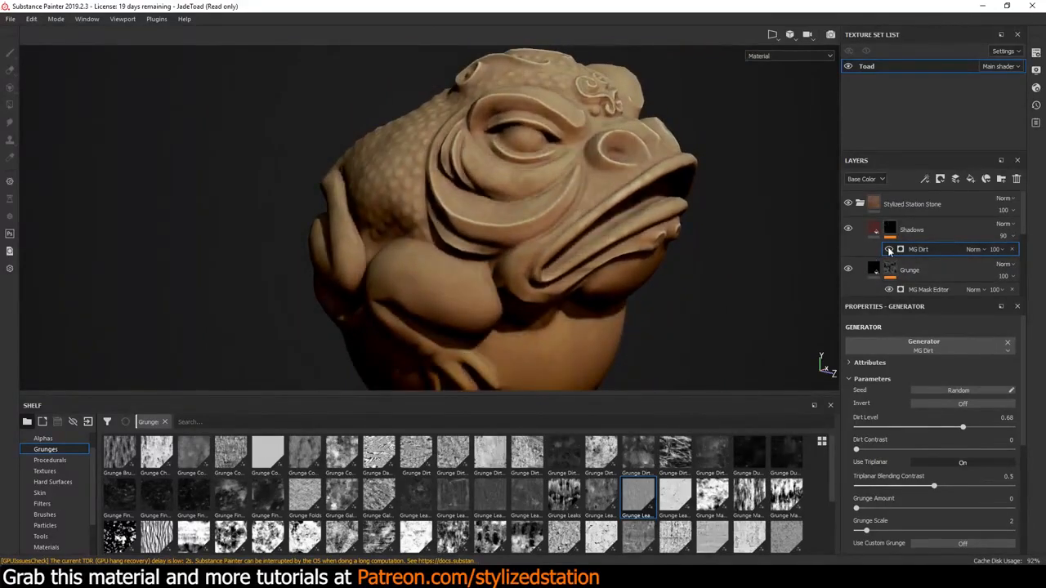
pyautogui.click(888, 250)
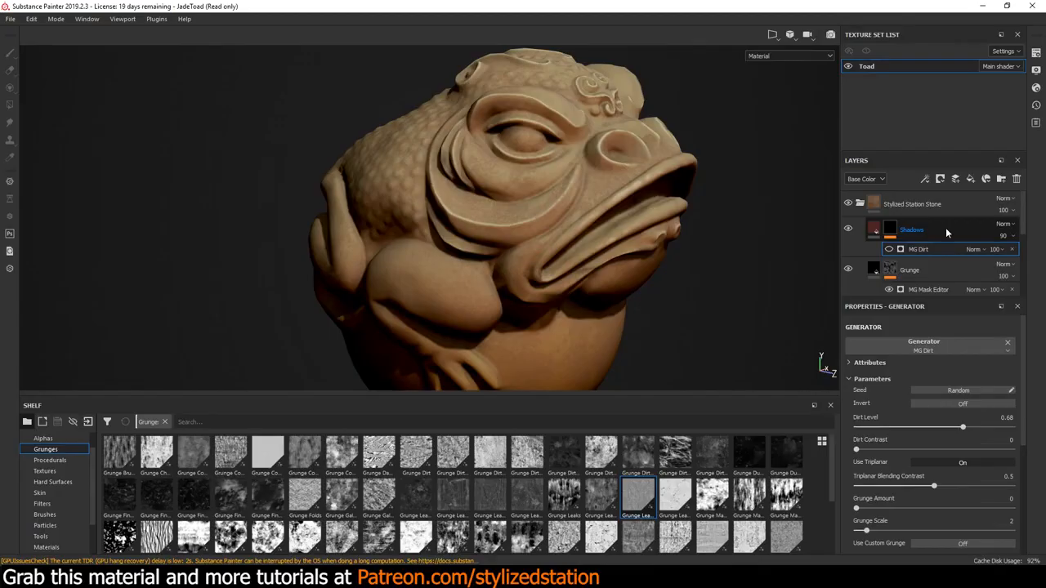
# Try a Curvature generator on the Shadows layer's mask, then remove it
pyautogui.rightClick(946, 227)
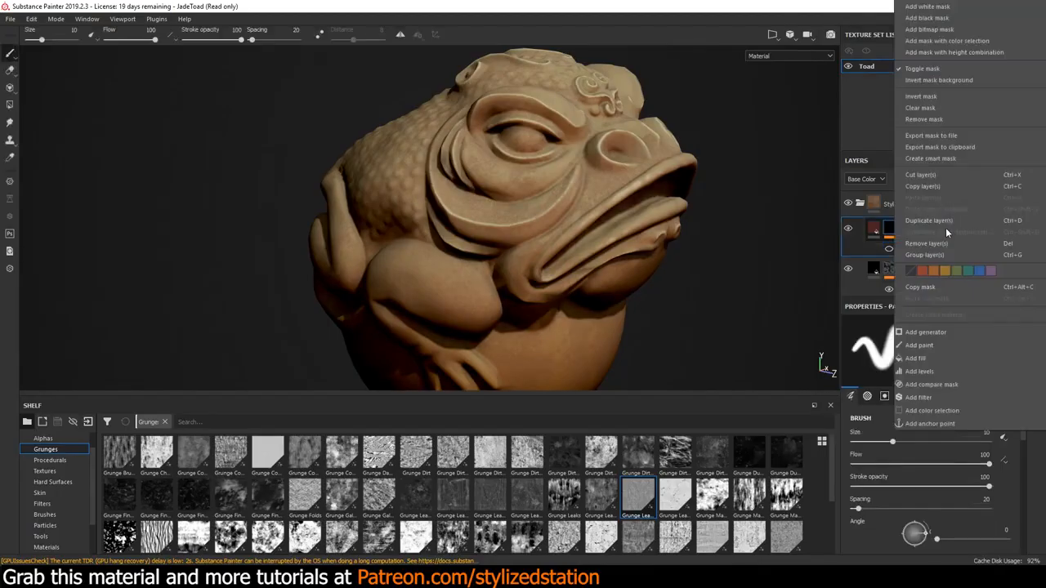
pyautogui.click(934, 332)
pyautogui.click(909, 351)
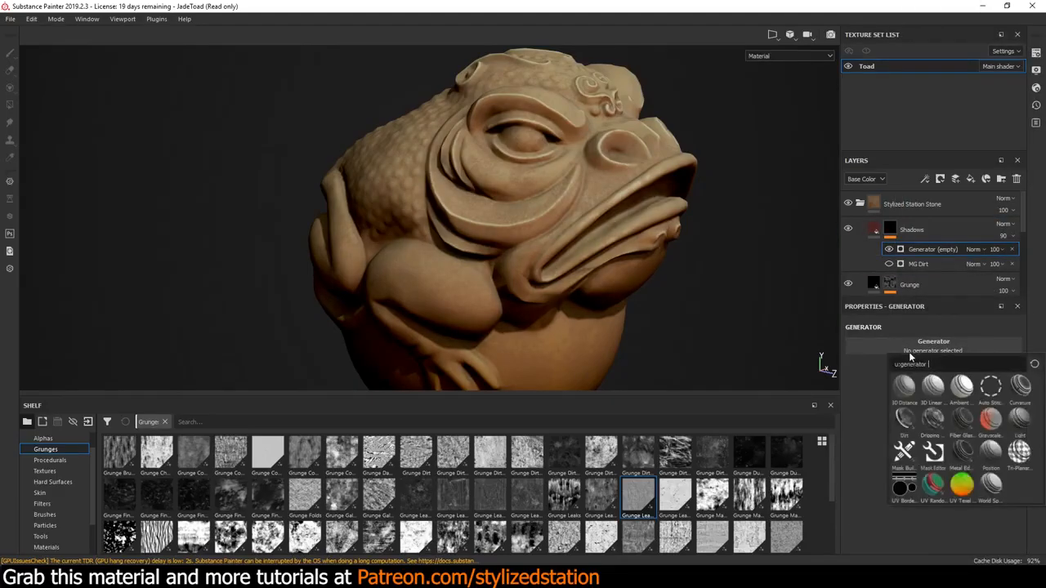
pyautogui.click(1020, 386)
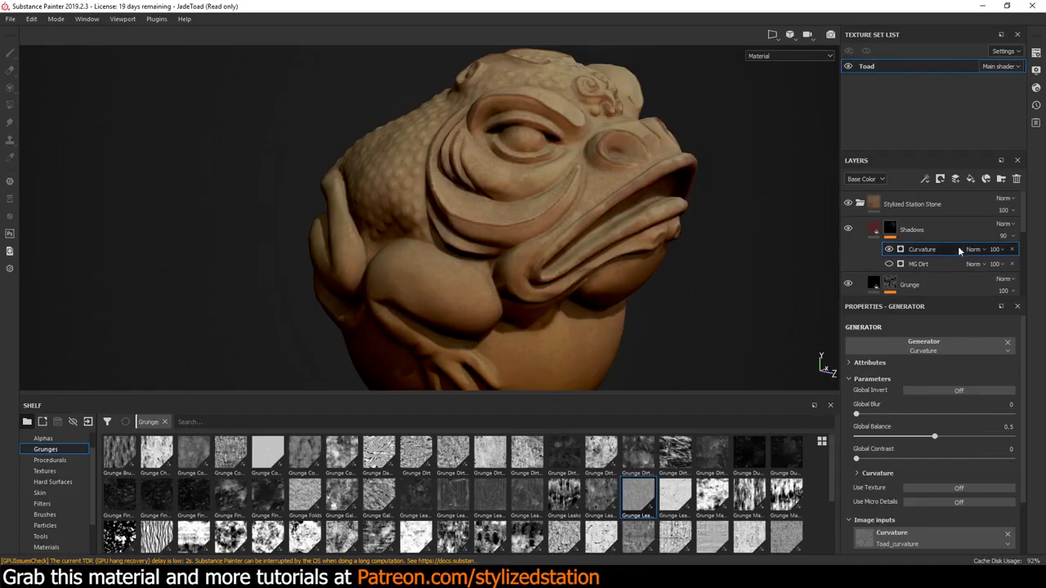
pyautogui.click(1011, 248)
# Add an Ambient Occlusion generator to the Shadows layer's mask and turn its Global Invert on
pyautogui.rightClick(939, 228)
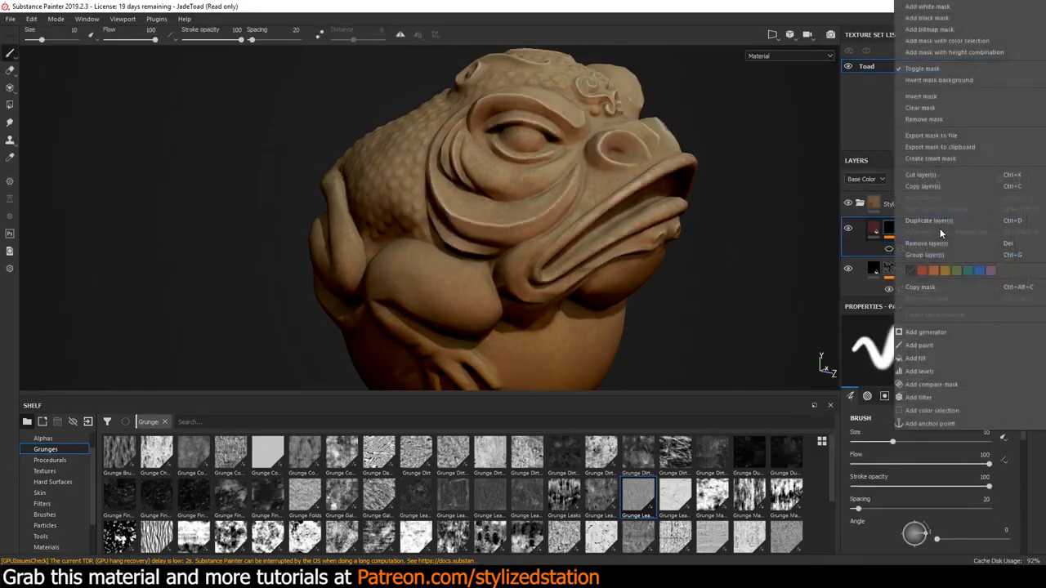
pyautogui.click(934, 330)
pyautogui.click(927, 349)
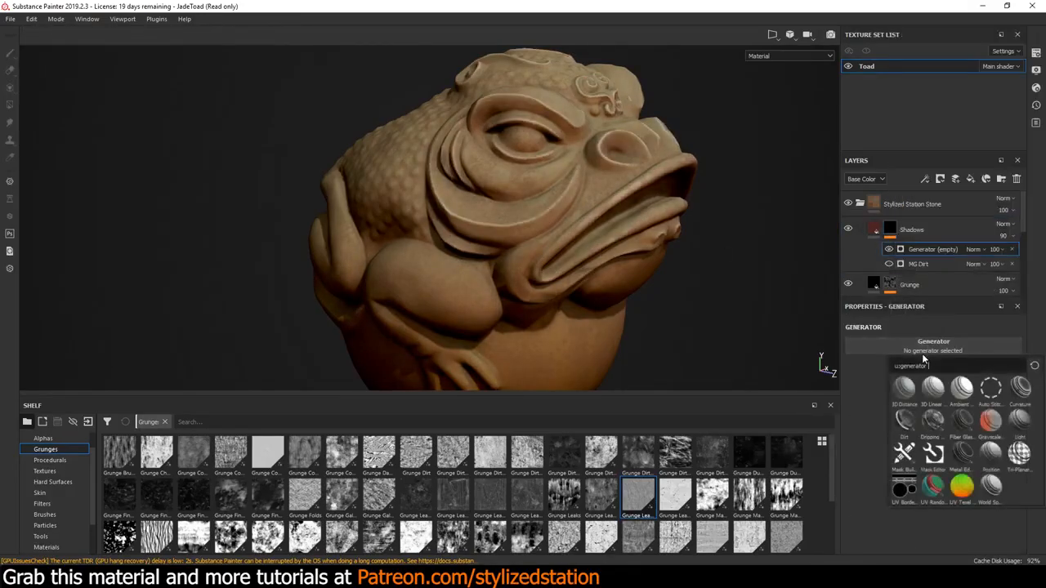
pyautogui.click(964, 387)
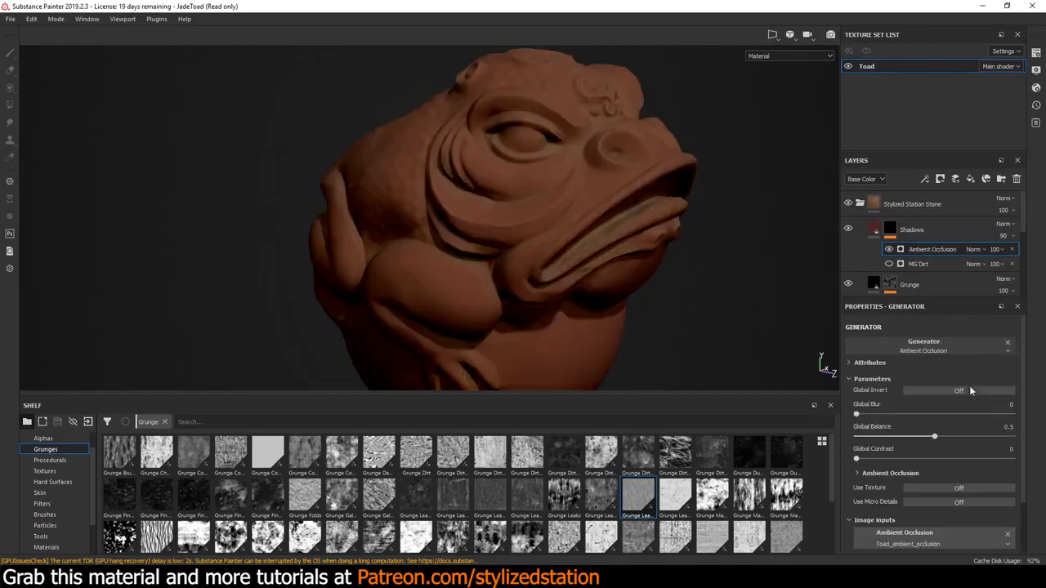
pyautogui.click(934, 391)
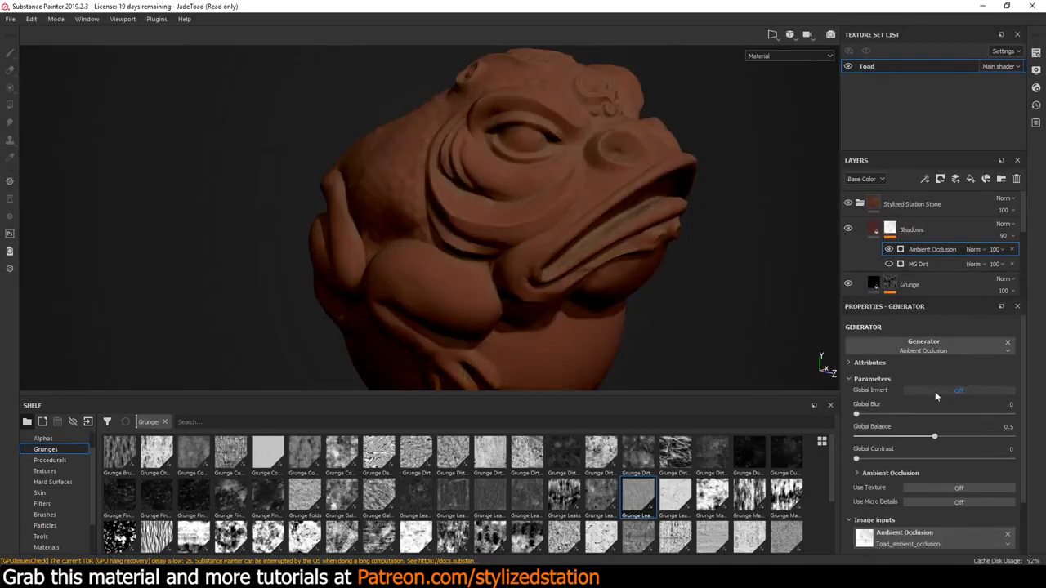
pyautogui.click(937, 393)
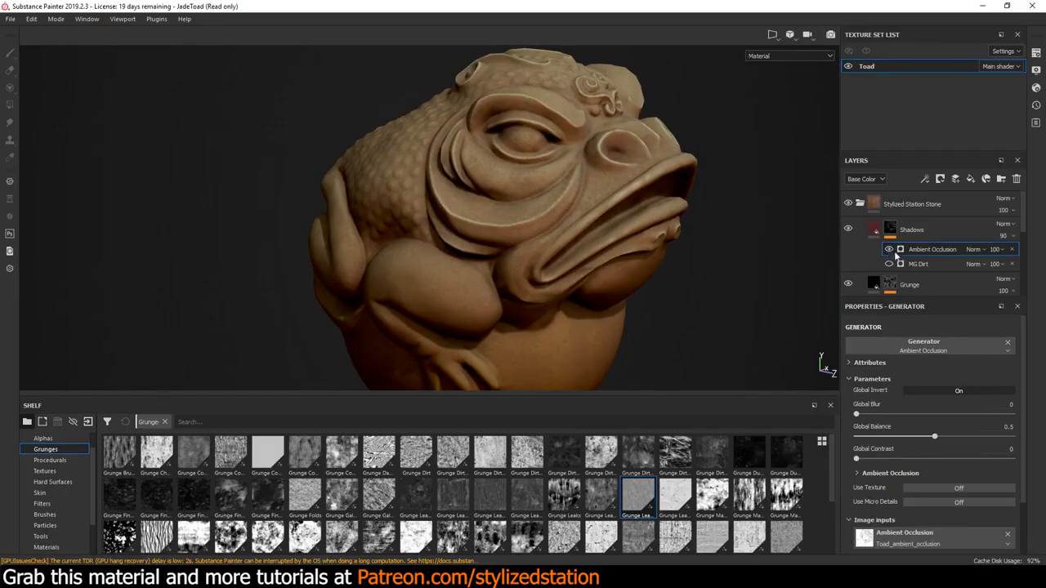
pyautogui.click(932, 392)
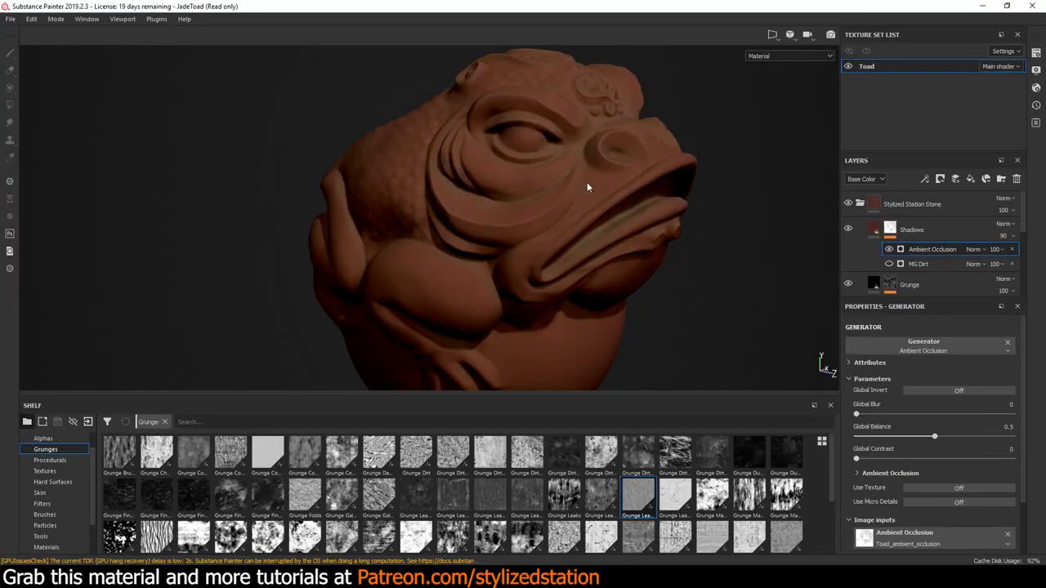
pyautogui.click(923, 391)
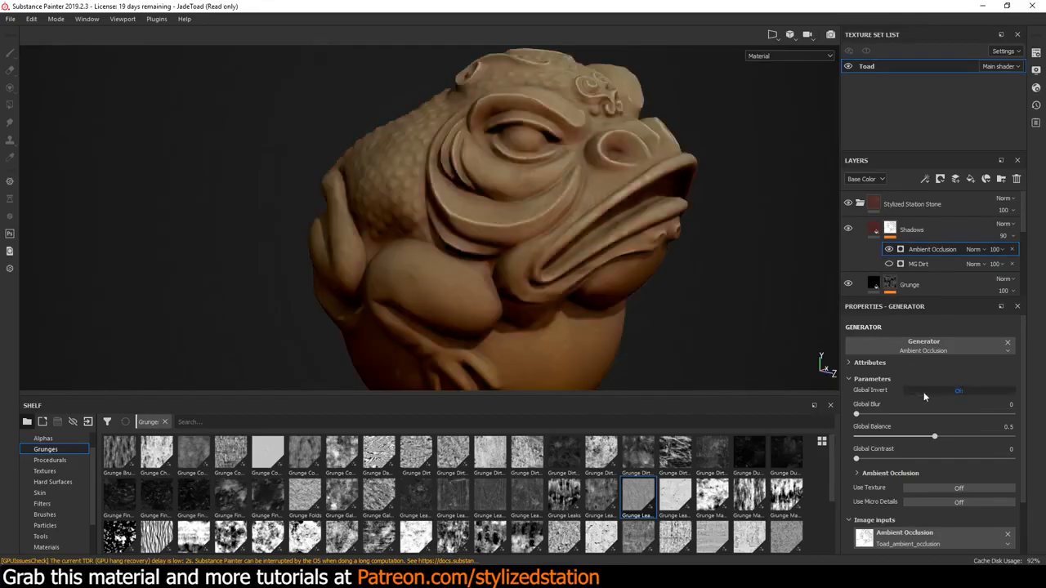
# Set the Ambient Occlusion generator's Global Balance and Global Contrast to 0.12 and its opacity to 77
pyautogui.click(889, 250)
pyautogui.click(888, 250)
pyautogui.moveTo(934, 437)
pyautogui.mouseDown()
pyautogui.moveTo(960, 439)
pyautogui.moveTo(870, 434)
pyautogui.moveTo(880, 434)
pyautogui.mouseUp()
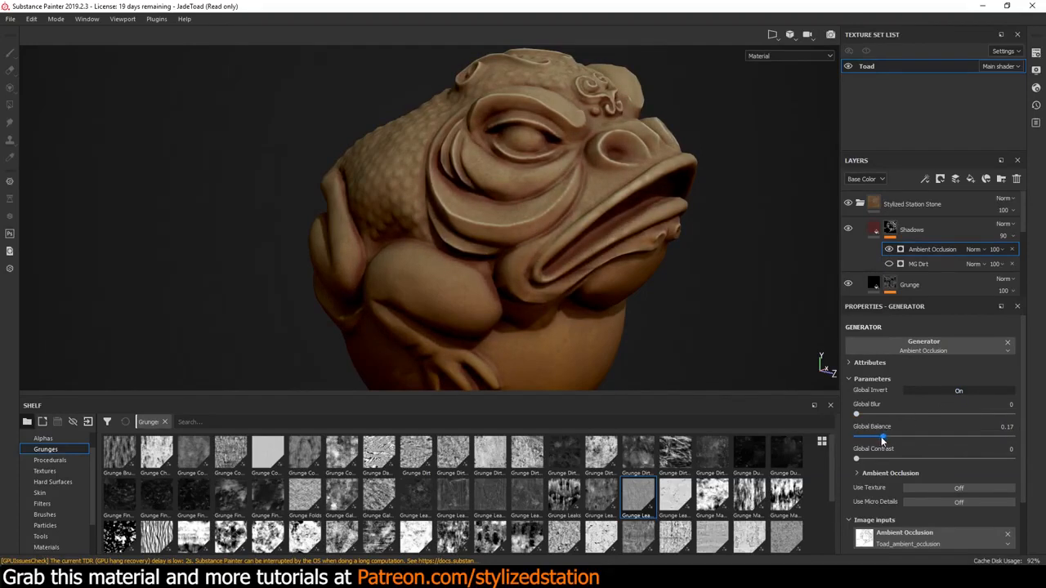
pyautogui.moveTo(882, 438); pyautogui.dragTo(877, 444)
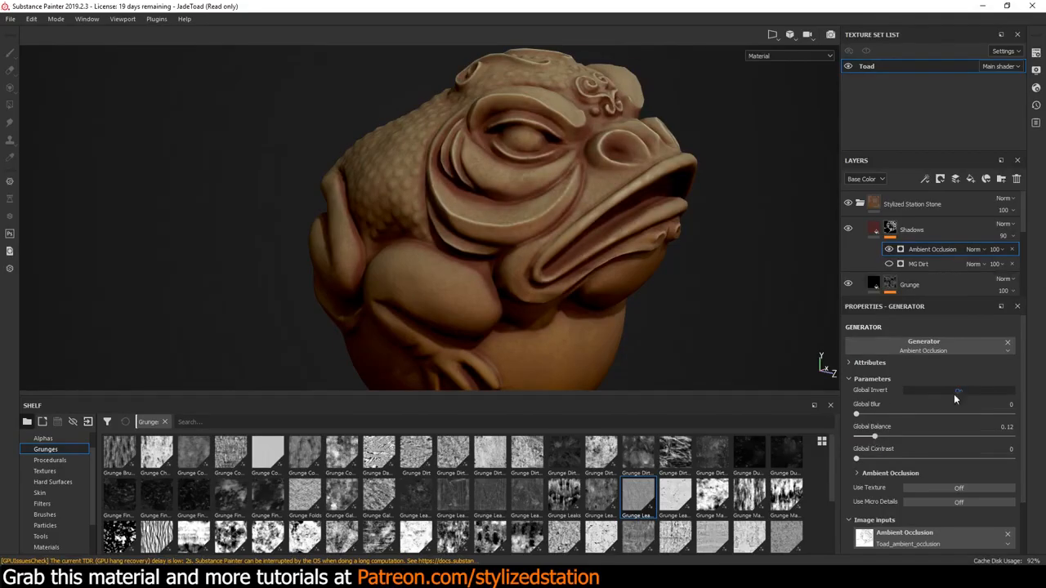
pyautogui.scroll(-1, 943, 405)
pyautogui.scroll(-1, 943, 408)
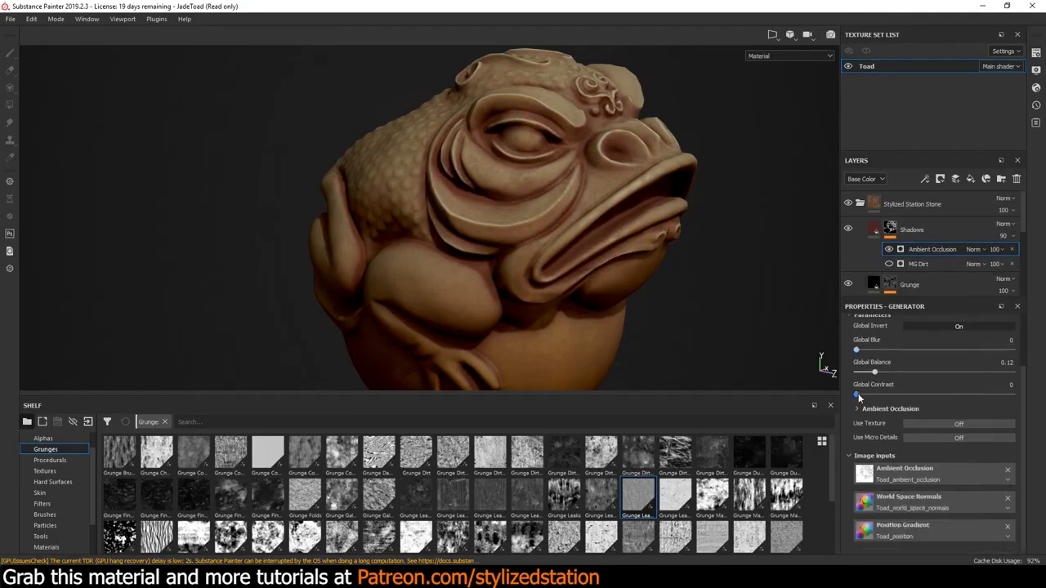
pyautogui.moveTo(858, 393)
pyautogui.mouseDown()
pyautogui.moveTo(997, 385)
pyautogui.moveTo(872, 396)
pyautogui.mouseUp()
pyautogui.scroll(3, 914, 384)
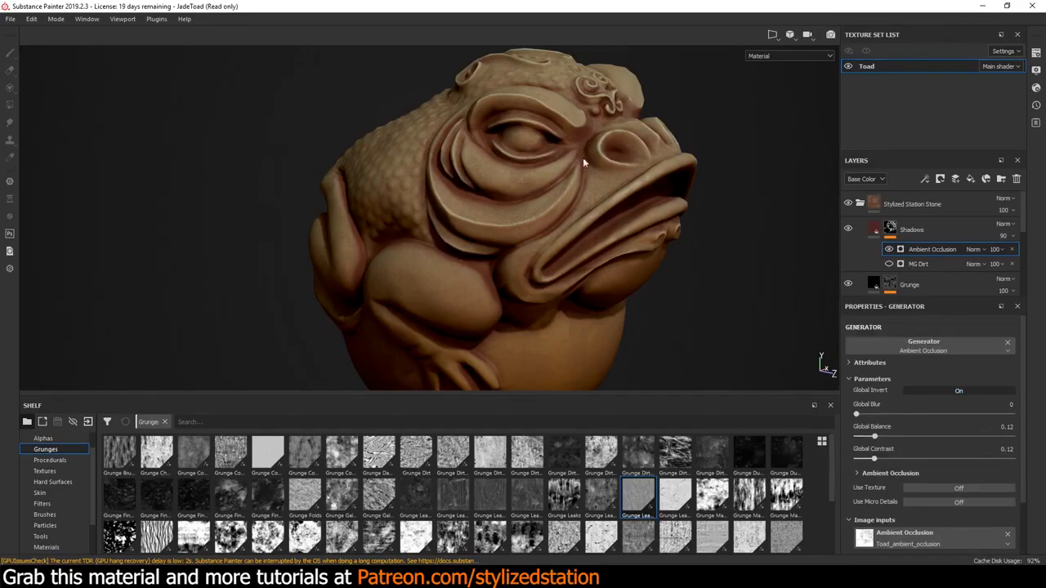
pyautogui.click(995, 250)
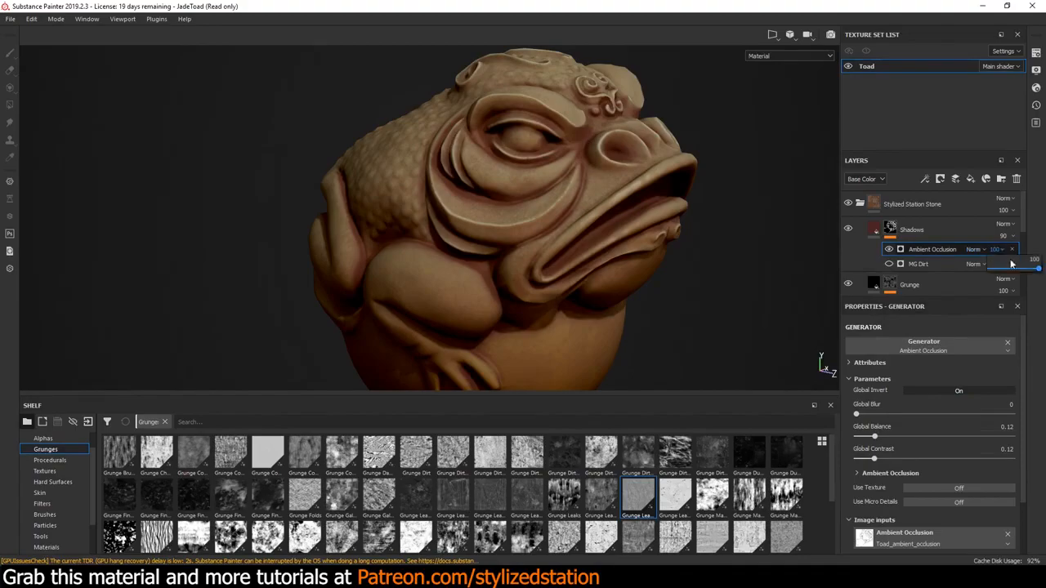
pyautogui.moveTo(1030, 271)
pyautogui.mouseDown()
pyautogui.moveTo(1017, 272)
pyautogui.moveTo(1030, 276)
pyautogui.mouseUp()
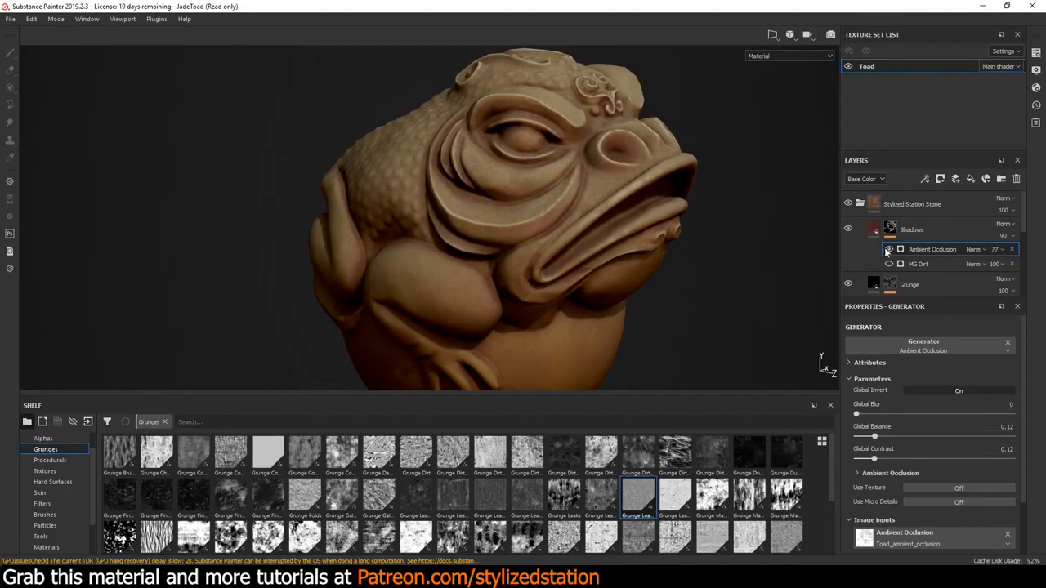
# Hide the Ambient Occlusion generator, show MG Dirt on the Shadows mask again, and review the whole toad in an enlarged view
pyautogui.scroll(-3, 621, 215)
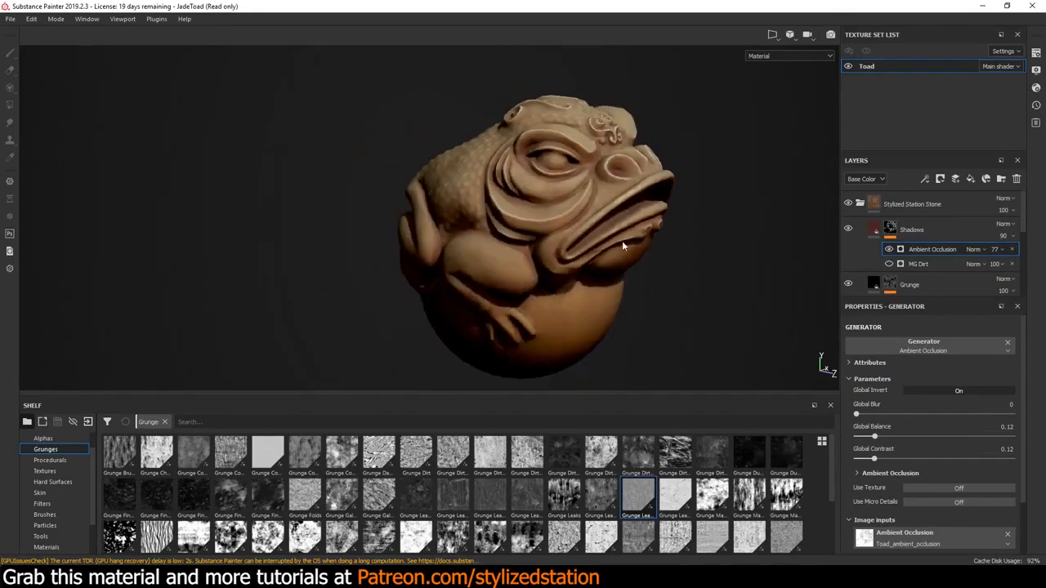
pyautogui.scroll(4, 623, 241)
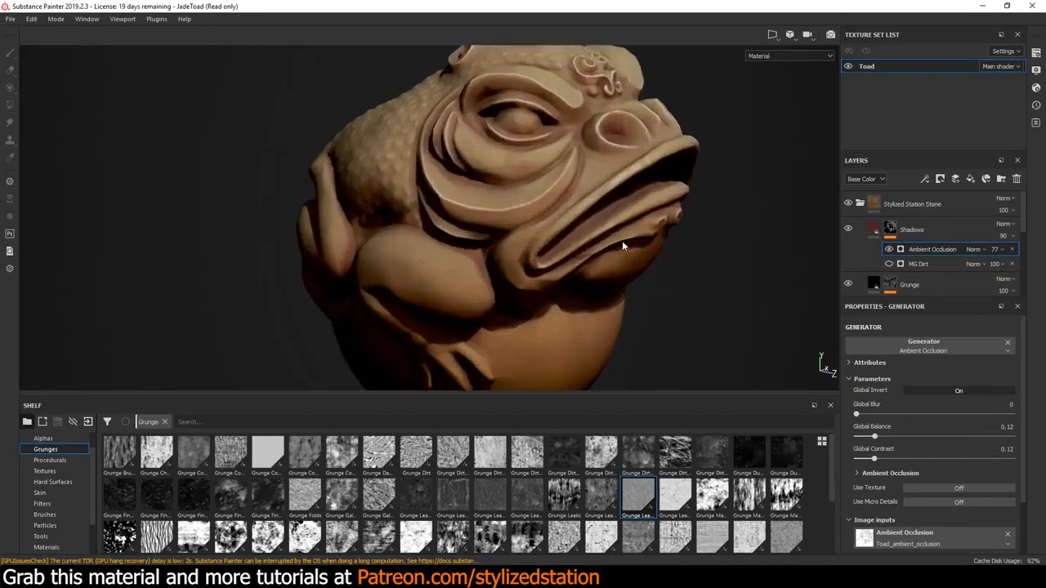
pyautogui.click(888, 264)
pyautogui.click(889, 264)
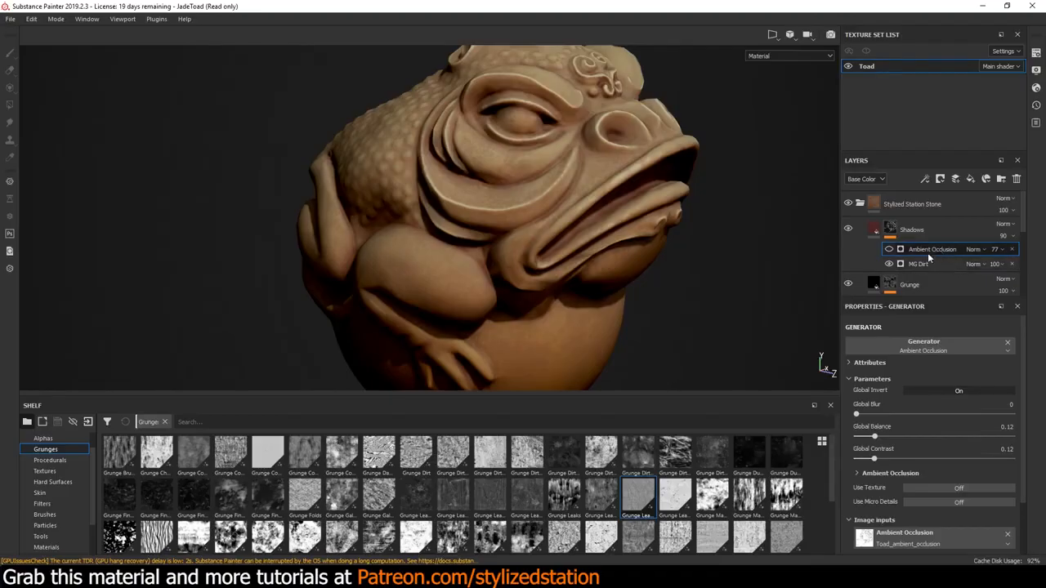
pyautogui.press('Tab')
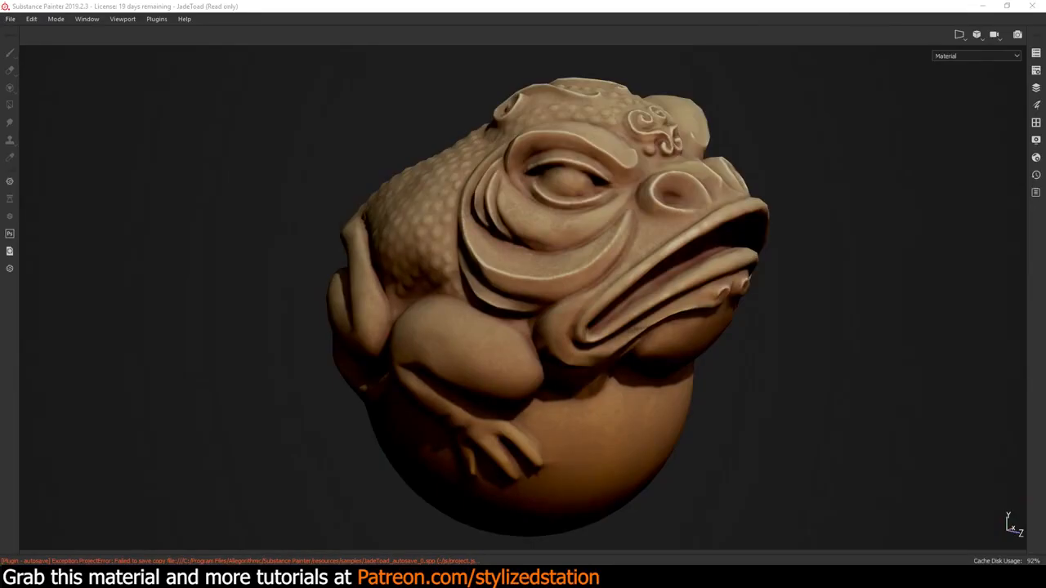
pyautogui.press('Tab')
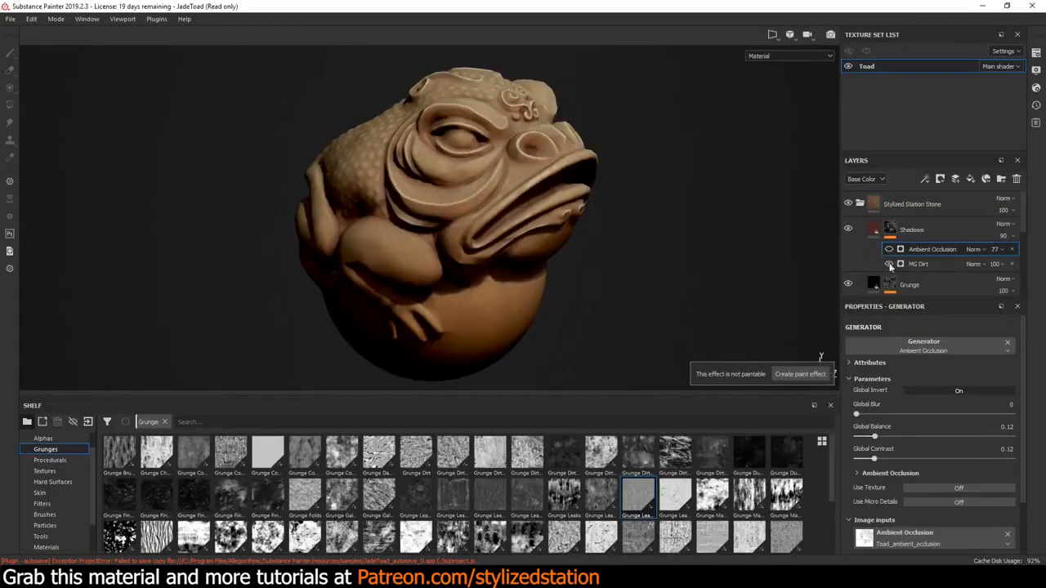
# Change the Base layer's base color to a muted blue with RGB 0.289, 0.483, 0.568
pyautogui.click(907, 264)
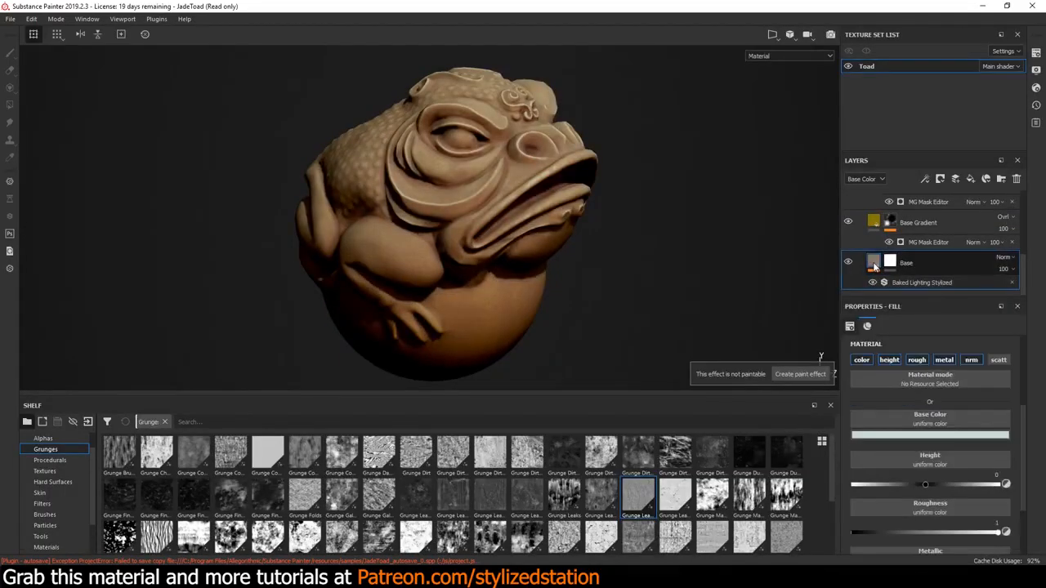
pyautogui.click(933, 438)
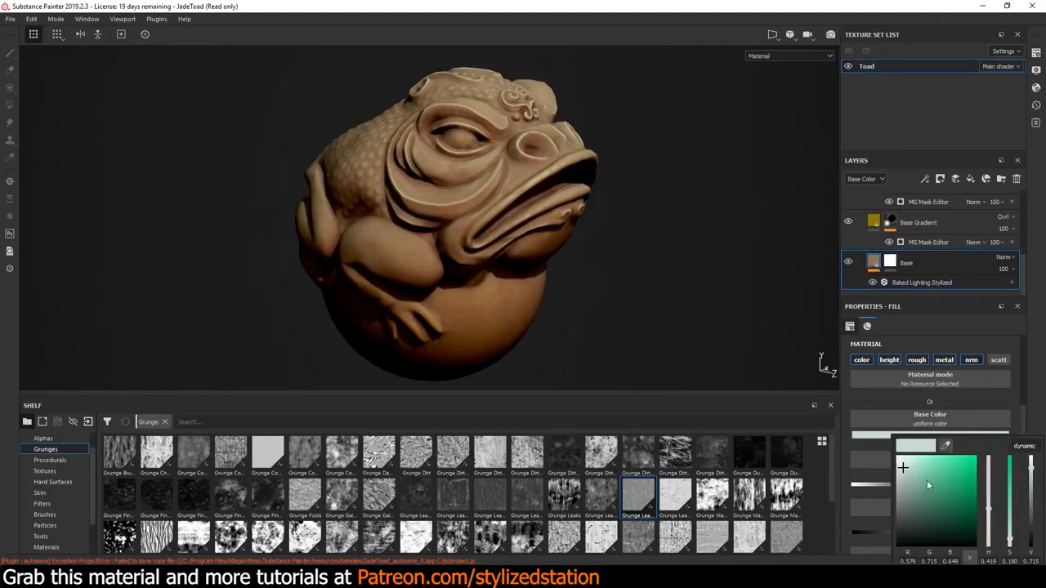
pyautogui.moveTo(988, 511); pyautogui.dragTo(990, 499)
pyautogui.moveTo(920, 467); pyautogui.dragTo(916, 479)
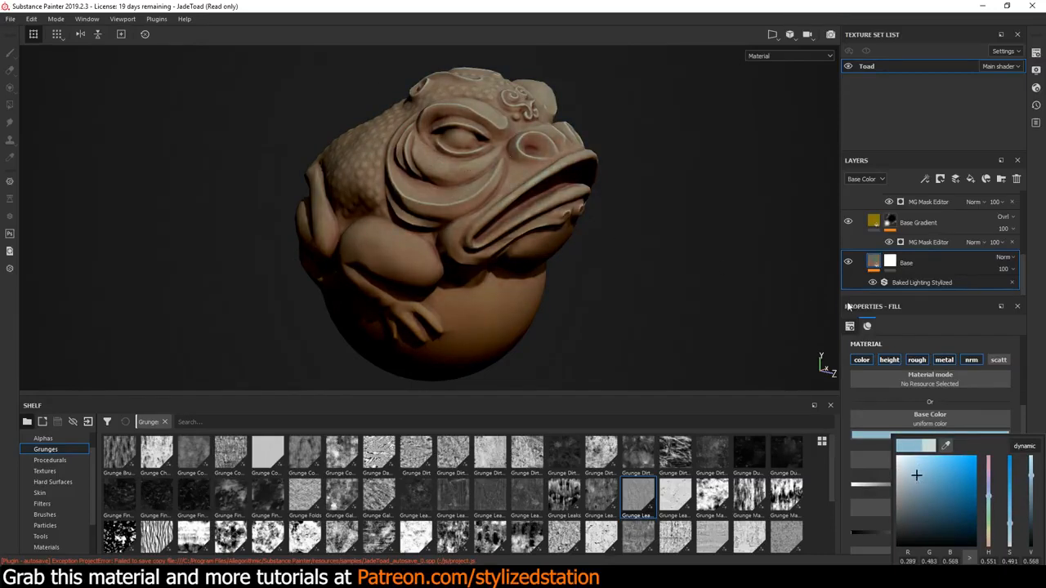
# Change the Base Gradient layer's base color to a dark blue with RGB 0.003, 0.079, 0.151
pyautogui.click(874, 227)
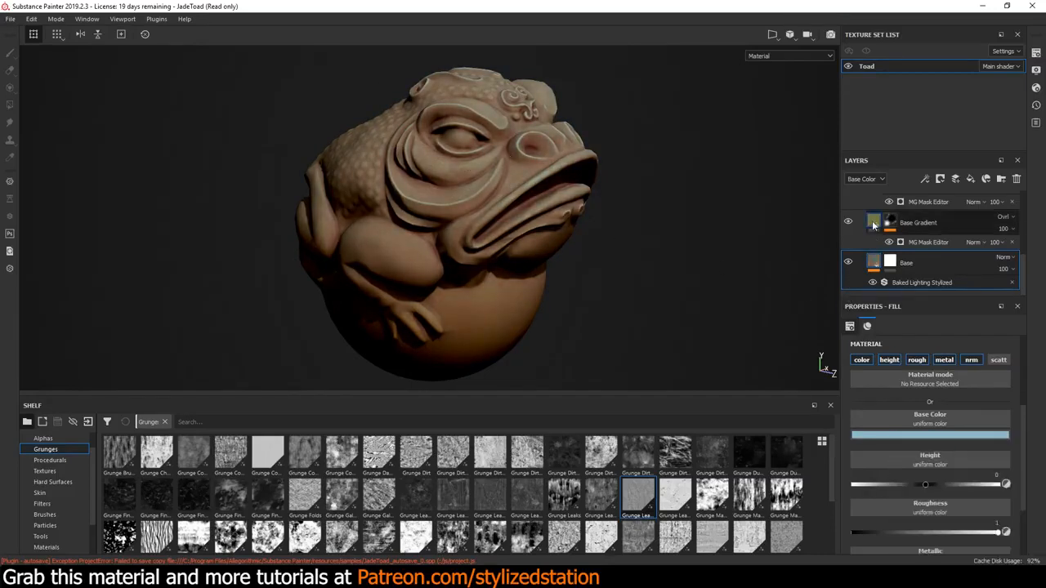
pyautogui.click(917, 434)
pyautogui.moveTo(990, 504); pyautogui.dragTo(987, 491)
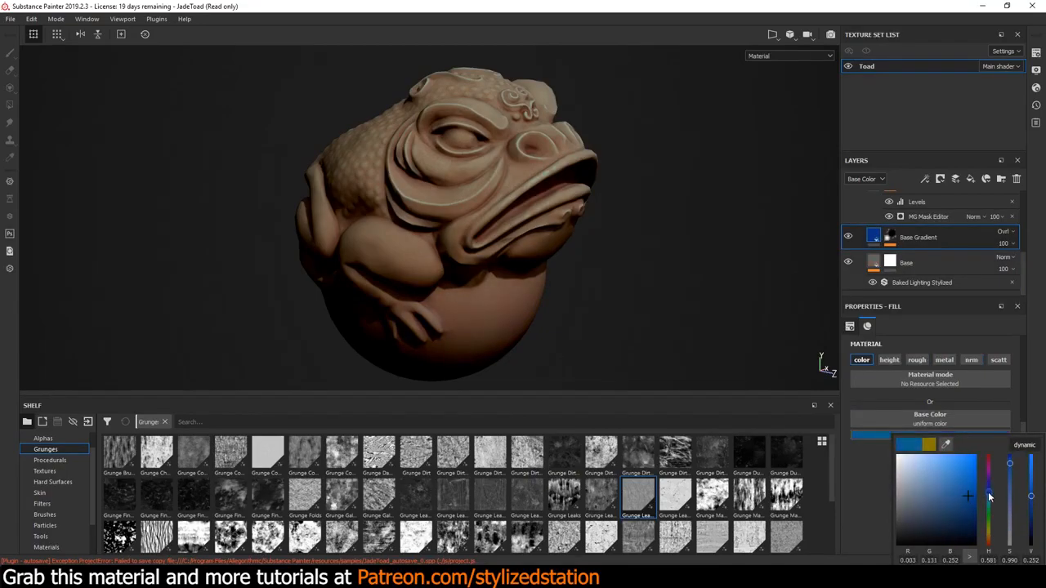
pyautogui.click(965, 512)
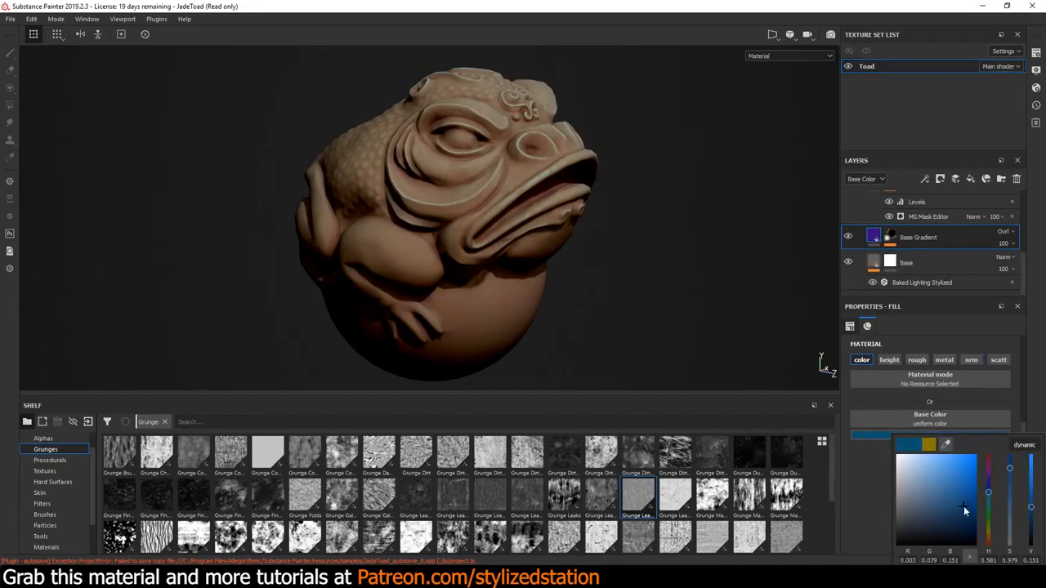
# Set the Ground Color of the Base layer's Baked Lighting Stylized filter to a pale cyan
pyautogui.click(904, 283)
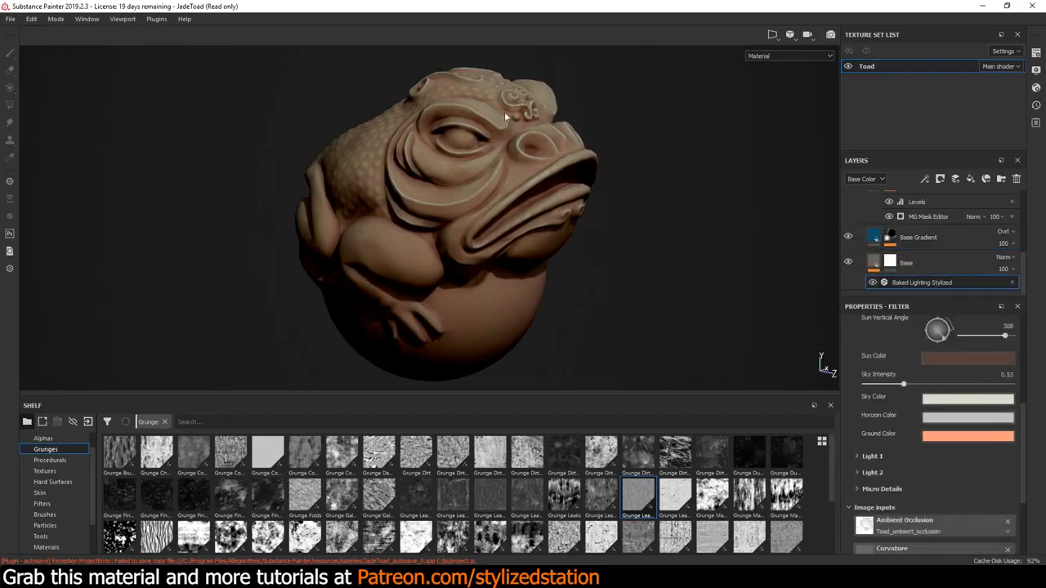
pyautogui.click(941, 437)
pyautogui.moveTo(987, 546)
pyautogui.mouseDown()
pyautogui.moveTo(988, 502)
pyautogui.moveTo(1008, 541)
pyautogui.mouseUp()
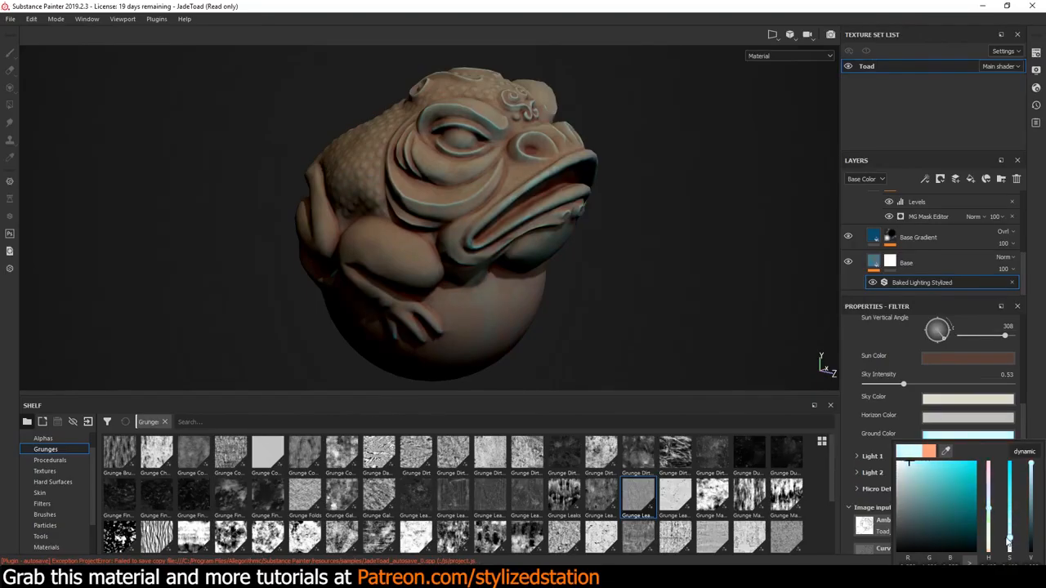
# Set the Baked Lighting Stylized filter's Sun Color to a gray teal with RGB 0.511, 0.569, 0.555
pyautogui.click(928, 358)
pyautogui.moveTo(988, 469); pyautogui.dragTo(988, 430)
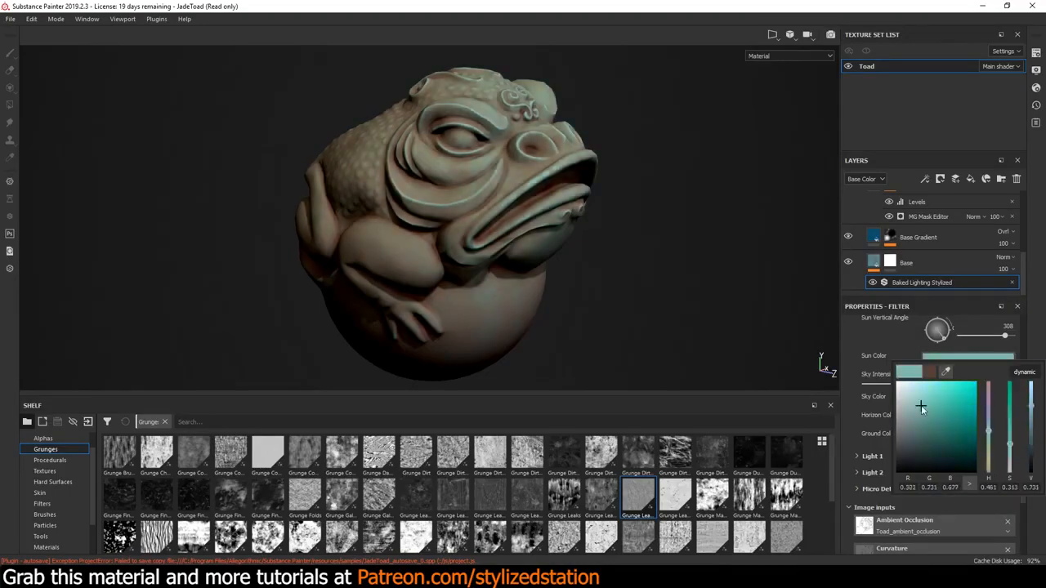
pyautogui.moveTo(921, 408)
pyautogui.mouseDown()
pyautogui.moveTo(944, 409)
pyautogui.moveTo(903, 420)
pyautogui.mouseUp()
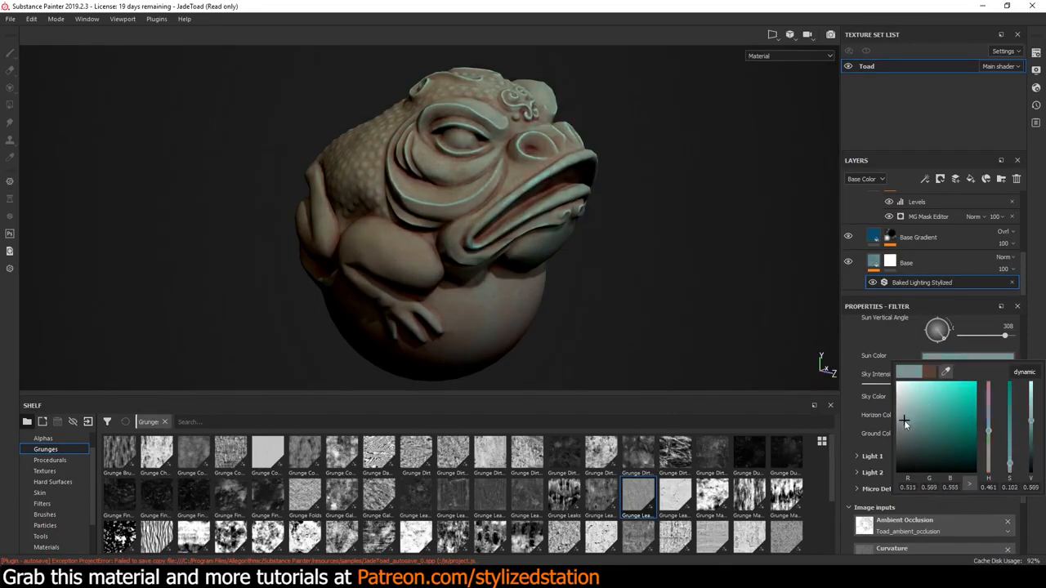
pyautogui.click(837, 217)
# Hide the Dampening layer above Base Gradient
pyautogui.scroll(2, 861, 213)
pyautogui.click(848, 214)
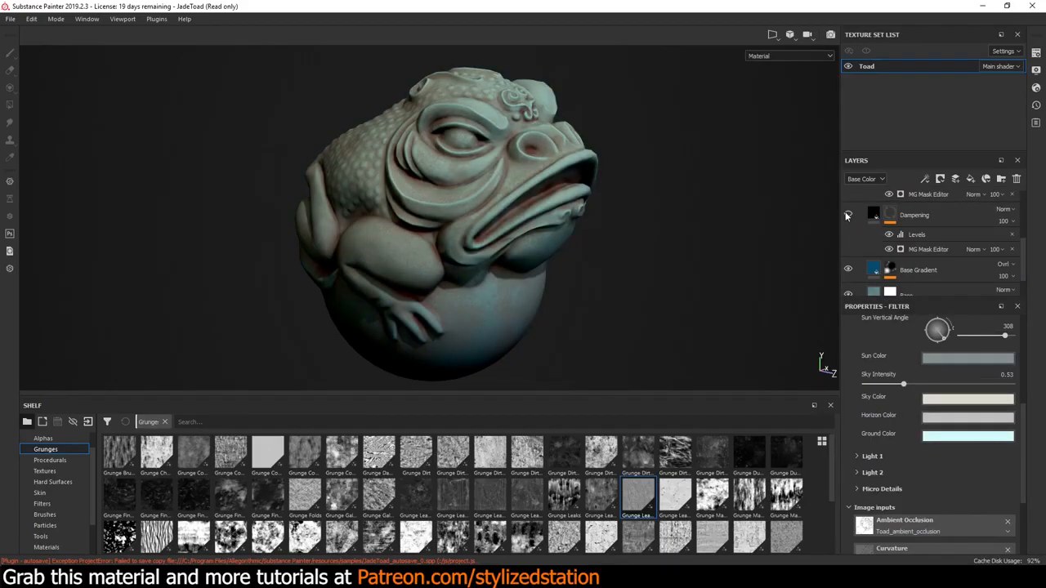
# Compare the toad with the Dampening layer and the Grunge layer shown and hidden
pyautogui.click(847, 215)
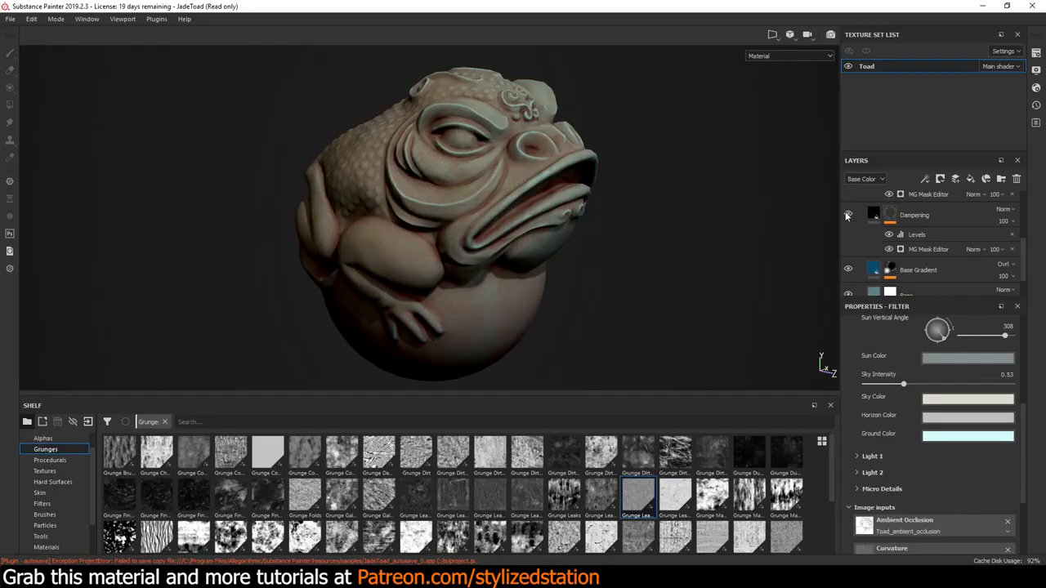
pyautogui.click(847, 215)
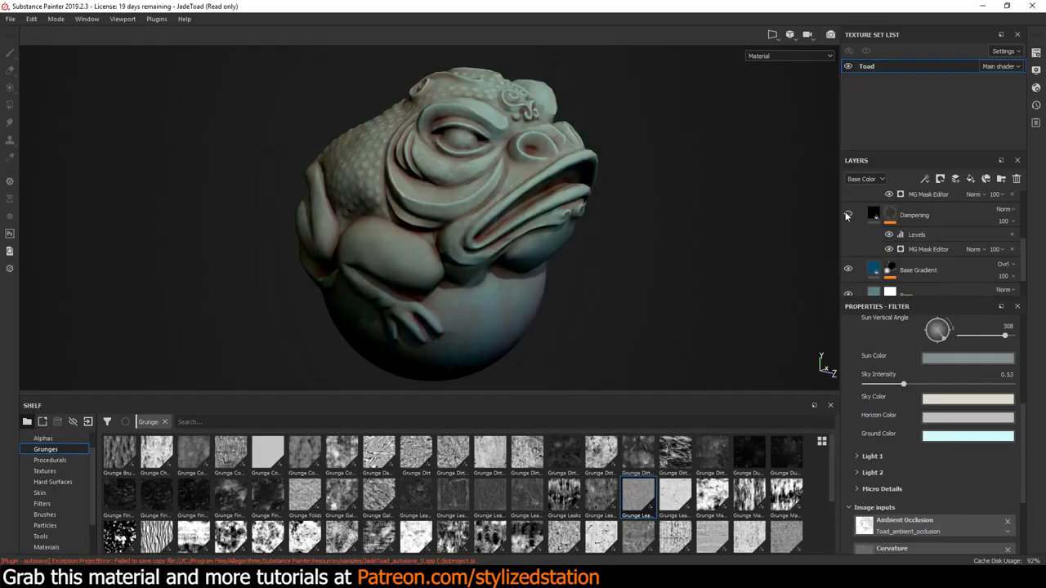
pyautogui.scroll(2, 868, 237)
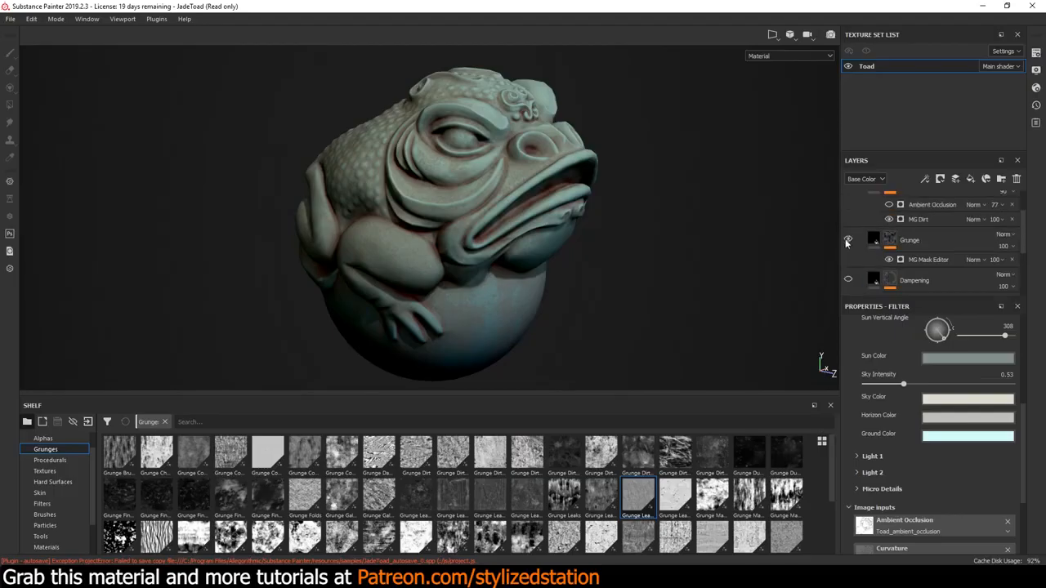
pyautogui.click(847, 239)
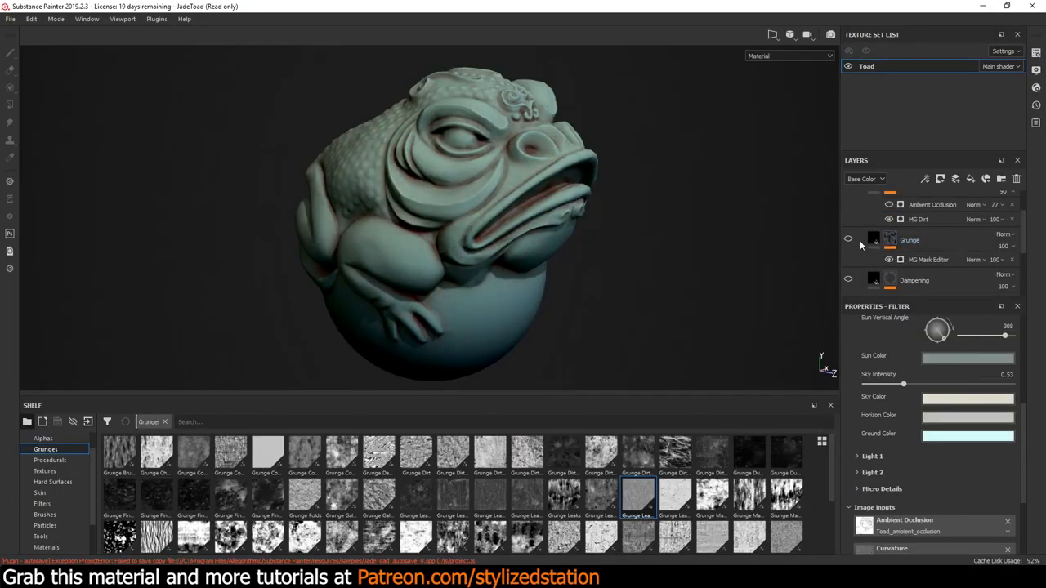
pyautogui.click(847, 238)
# Change the Grunge layer's base color to a dark teal with RGB 0.030, 0.089, 0.085
pyautogui.click(877, 240)
pyautogui.click(924, 433)
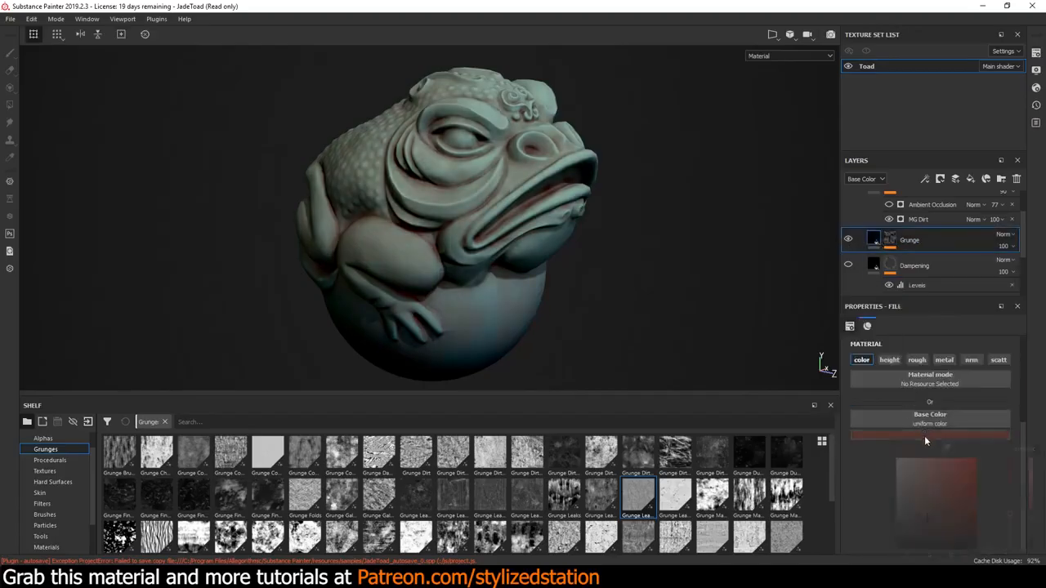
pyautogui.moveTo(987, 546); pyautogui.dragTo(990, 517)
pyautogui.moveTo(946, 484); pyautogui.dragTo(884, 503)
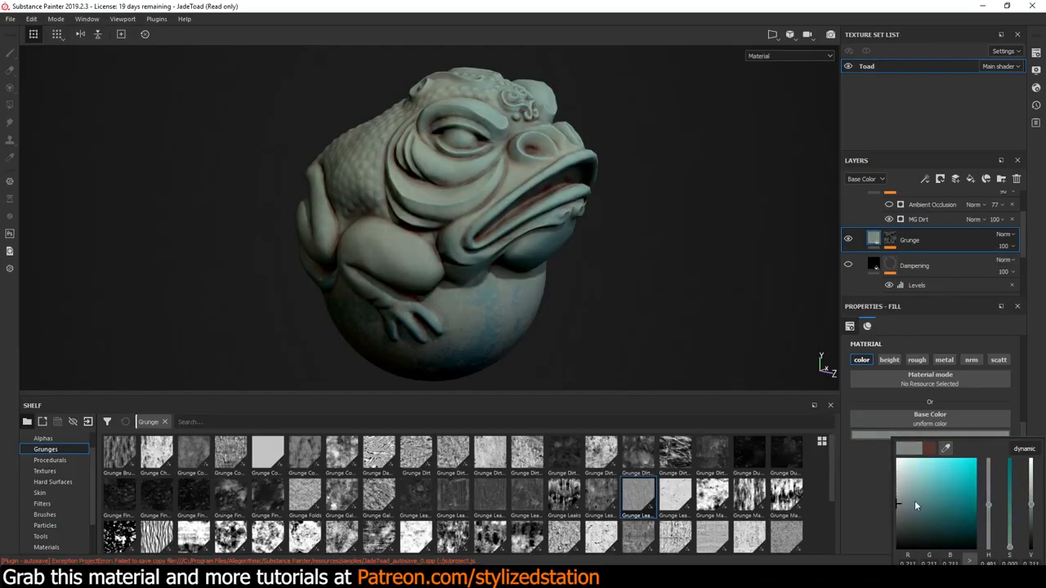
pyautogui.click(911, 501)
pyautogui.moveTo(912, 500); pyautogui.dragTo(928, 522)
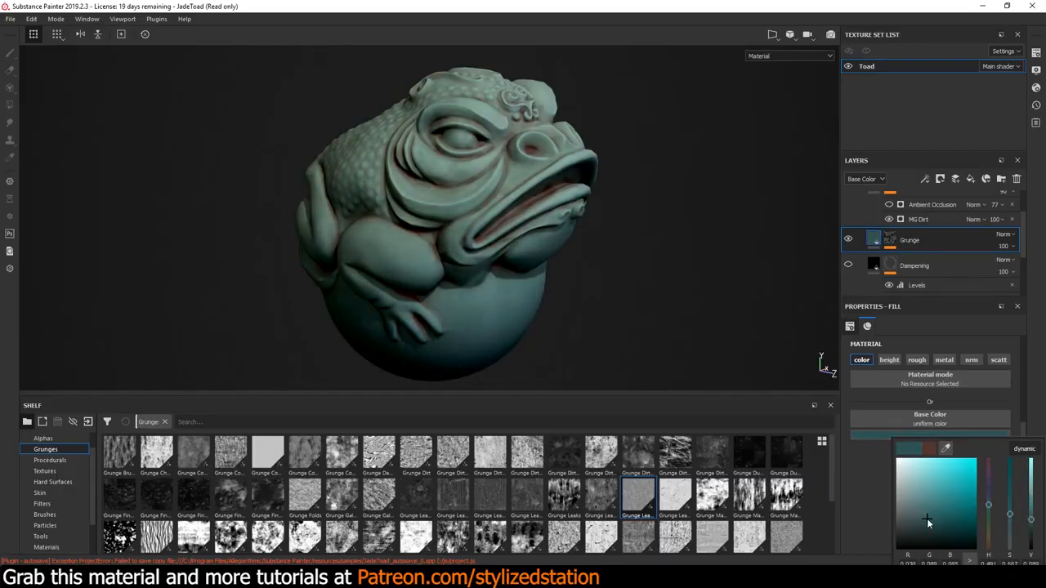
# Change the Shadows layer's base color to a dark navy blue with RGB 0.016, 0.025, 0.064
pyautogui.scroll(2, 866, 225)
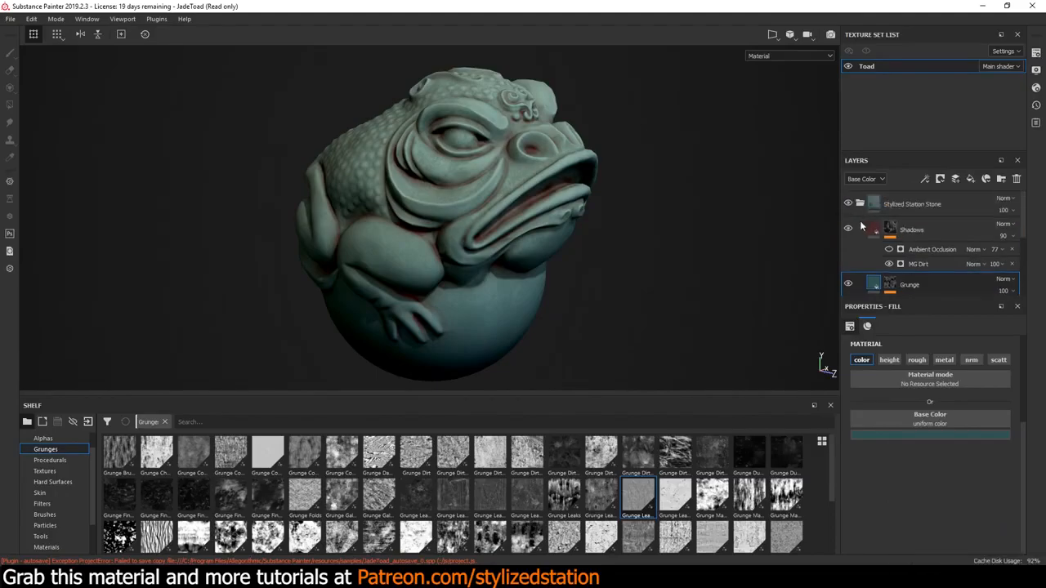
pyautogui.click(861, 227)
pyautogui.click(873, 233)
pyautogui.click(912, 433)
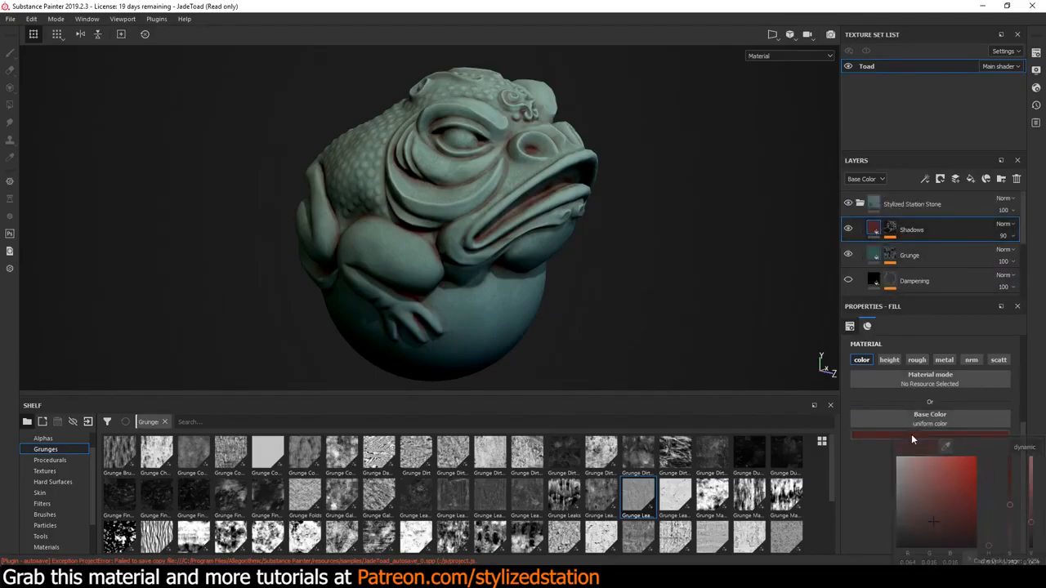
pyautogui.moveTo(990, 547); pyautogui.dragTo(988, 491)
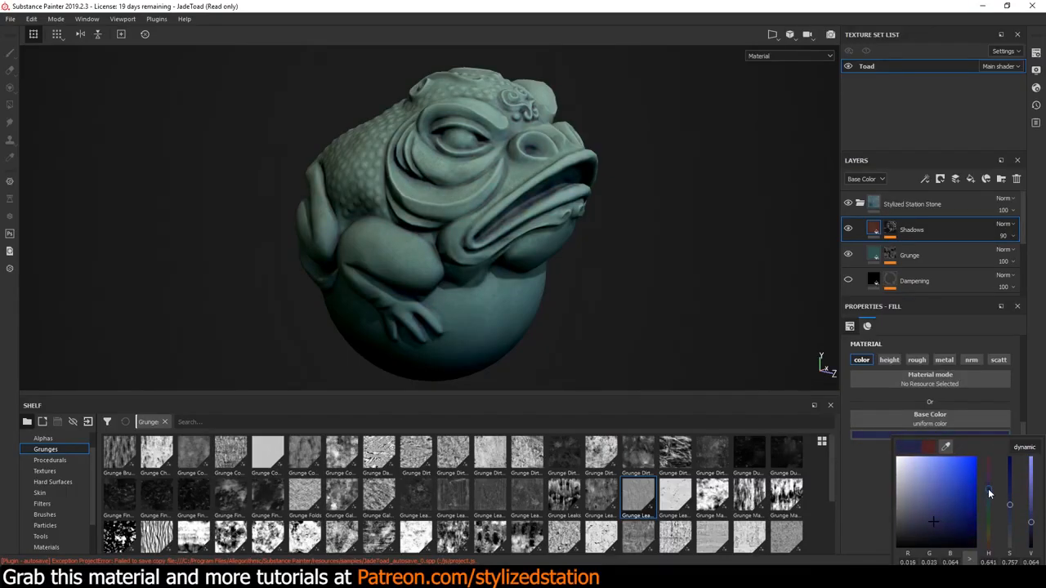
# Toggle the Dampening layer's visibility to check its effect on the new colors, leaving it hidden
pyautogui.click(848, 280)
pyautogui.click(848, 279)
pyautogui.click(848, 280)
pyautogui.click(848, 279)
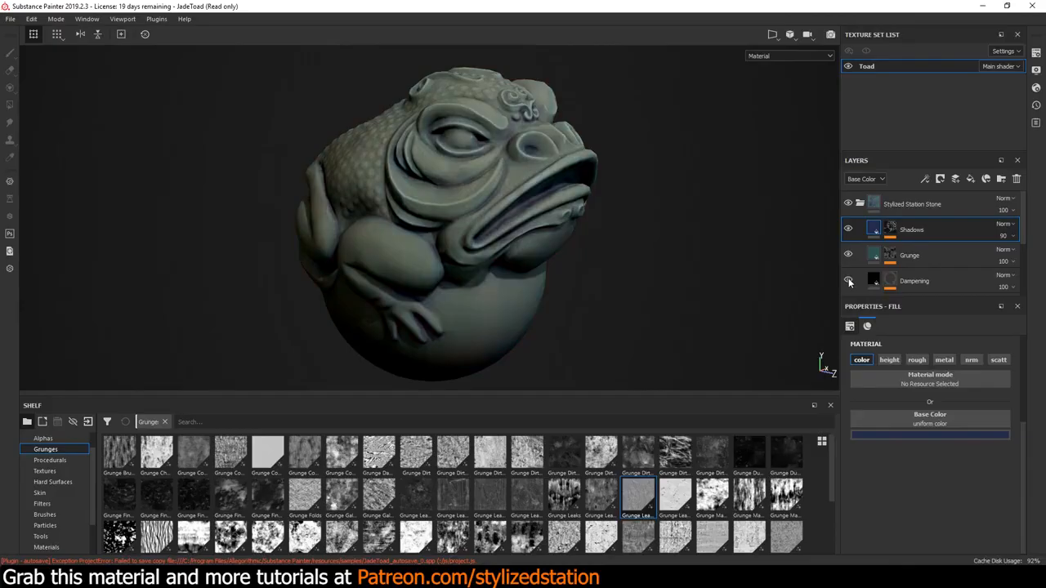
pyautogui.click(848, 280)
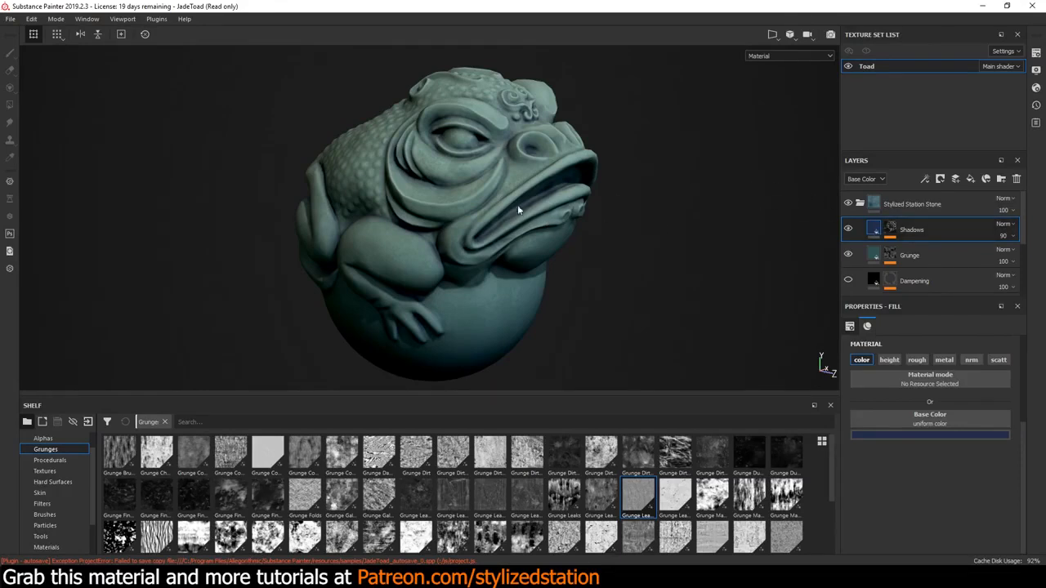
# Change the Grunge layer's base color to a dark saturated red
pyautogui.click(868, 253)
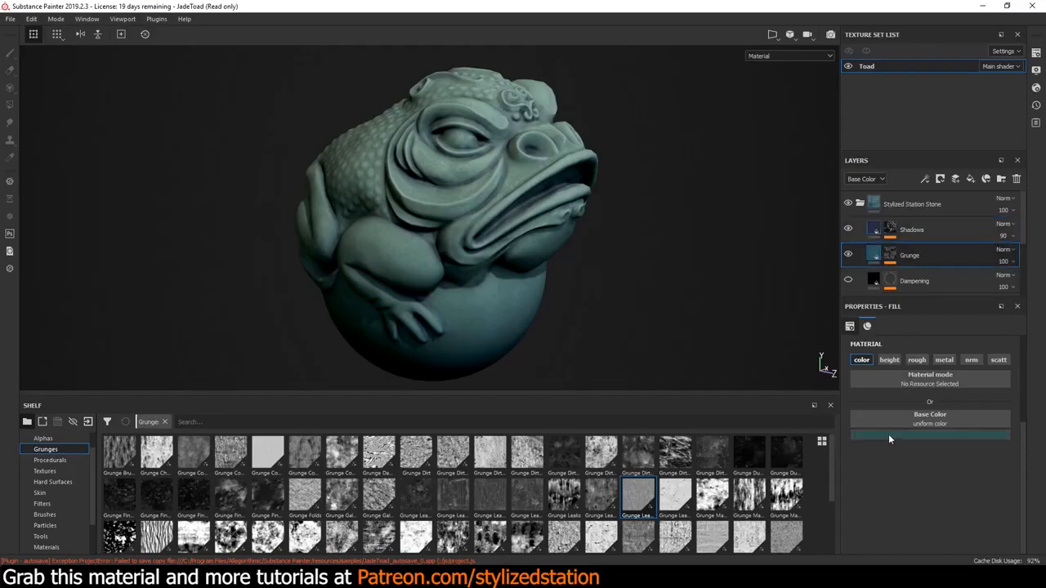
pyautogui.click(889, 435)
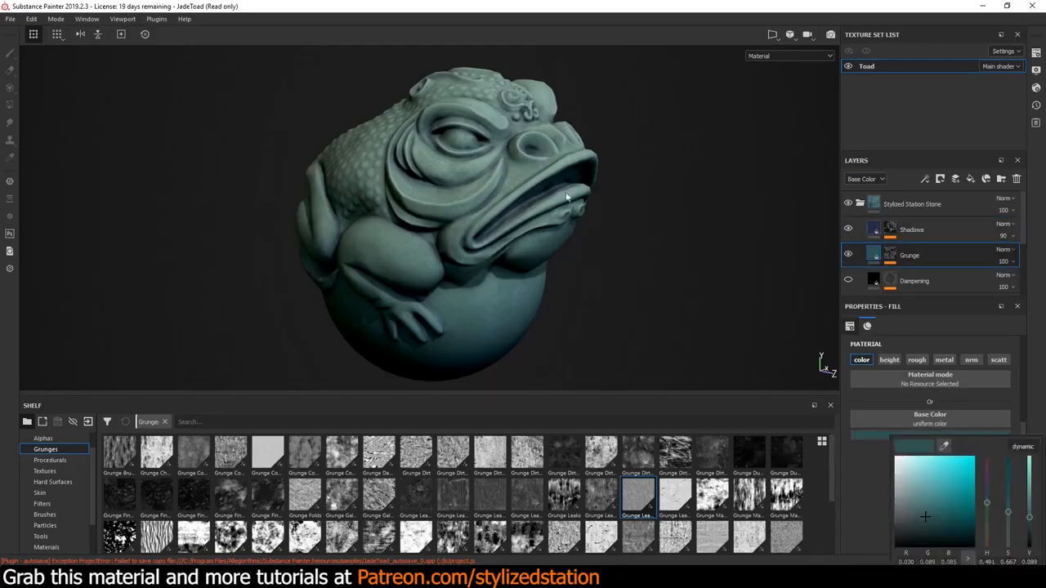
pyautogui.moveTo(987, 508); pyautogui.dragTo(990, 549)
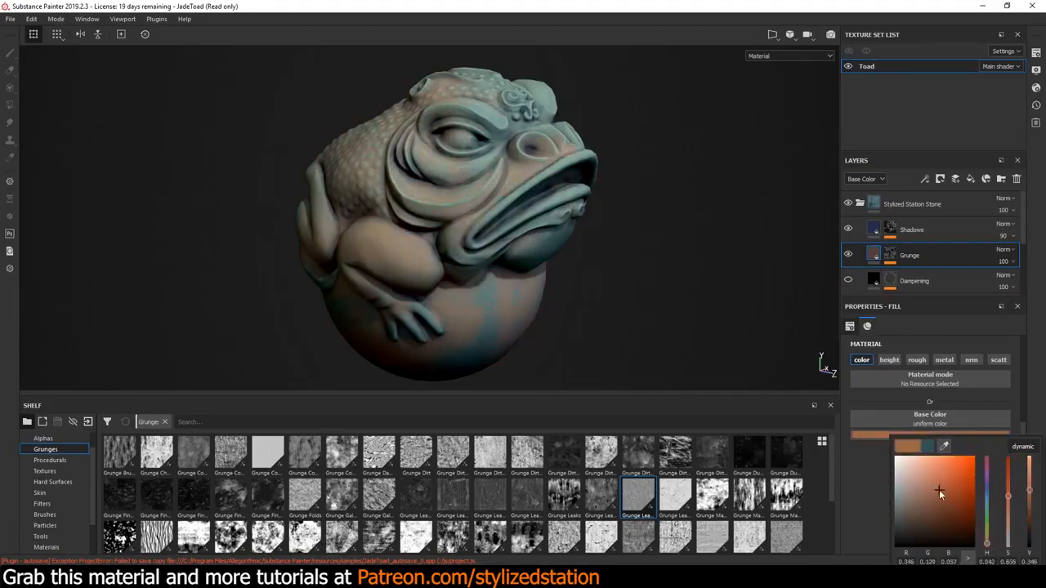
pyautogui.moveTo(939, 489)
pyautogui.mouseDown()
pyautogui.moveTo(930, 509)
pyautogui.moveTo(968, 497)
pyautogui.moveTo(973, 509)
pyautogui.moveTo(899, 491)
pyautogui.moveTo(937, 500)
pyautogui.mouseUp()
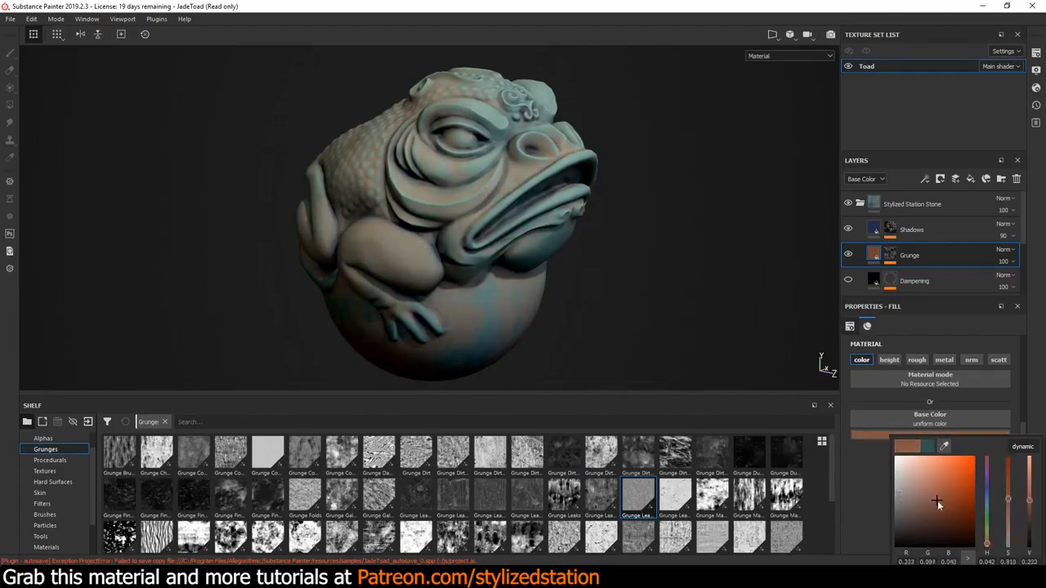
pyautogui.moveTo(987, 544); pyautogui.dragTo(986, 560)
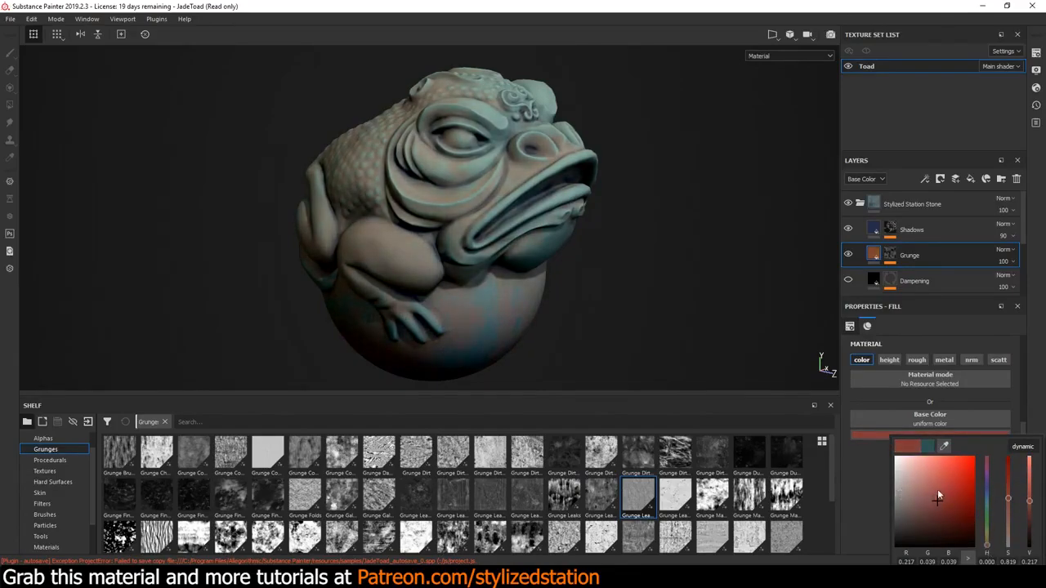
pyautogui.moveTo(933, 492); pyautogui.dragTo(967, 511)
# Reduce the Grunge layer's opacity to 57 and check the toad in the enlarged viewport
pyautogui.click(1003, 261)
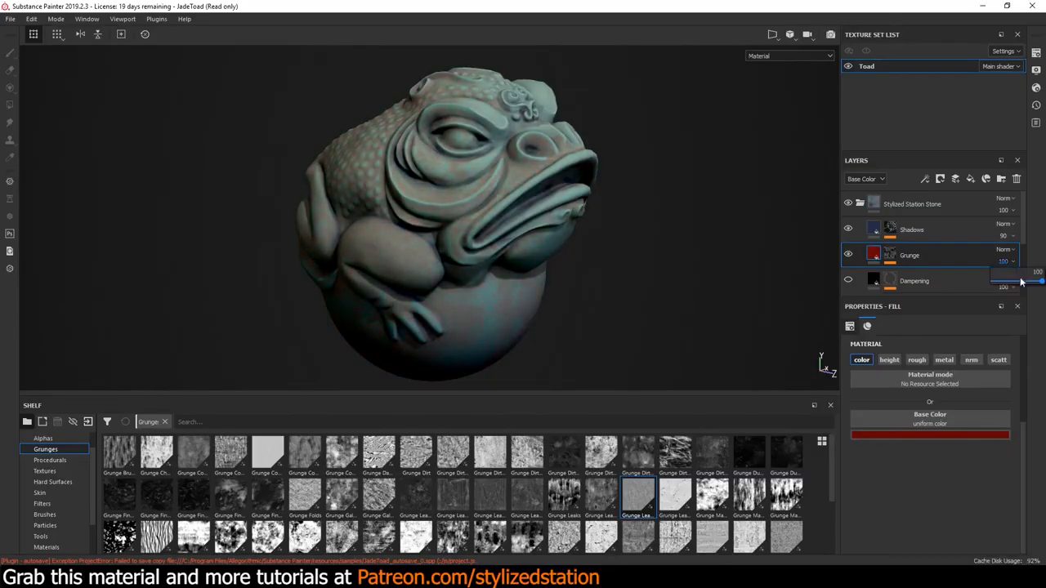
pyautogui.click(1037, 282)
pyautogui.click(1014, 278)
pyautogui.click(961, 281)
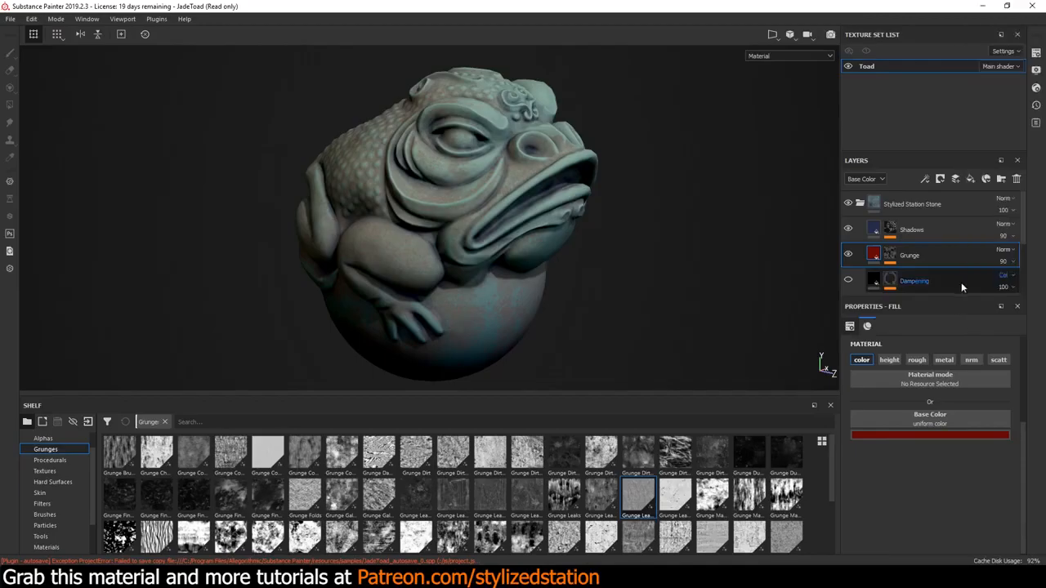
pyautogui.click(1004, 262)
pyautogui.click(1003, 281)
pyautogui.click(1003, 281)
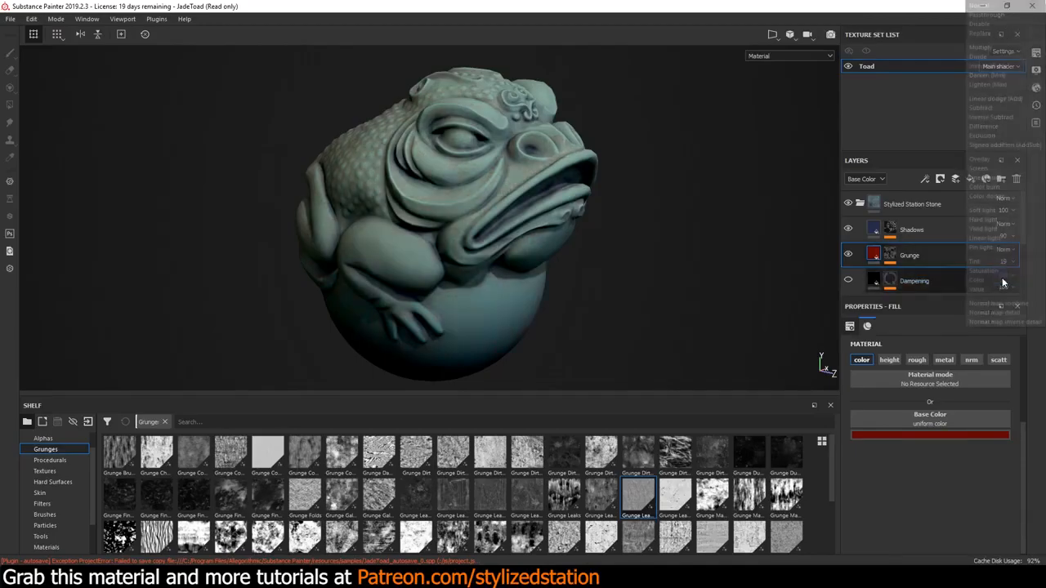
pyautogui.click(1002, 282)
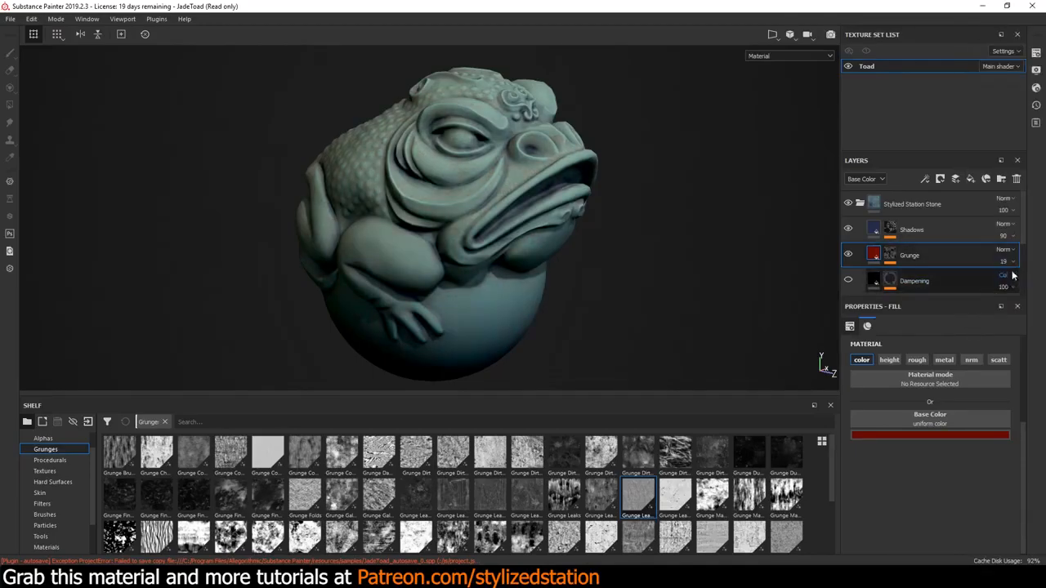
pyautogui.click(1005, 262)
pyautogui.moveTo(1002, 281); pyautogui.dragTo(1021, 283)
pyautogui.press('Tab')
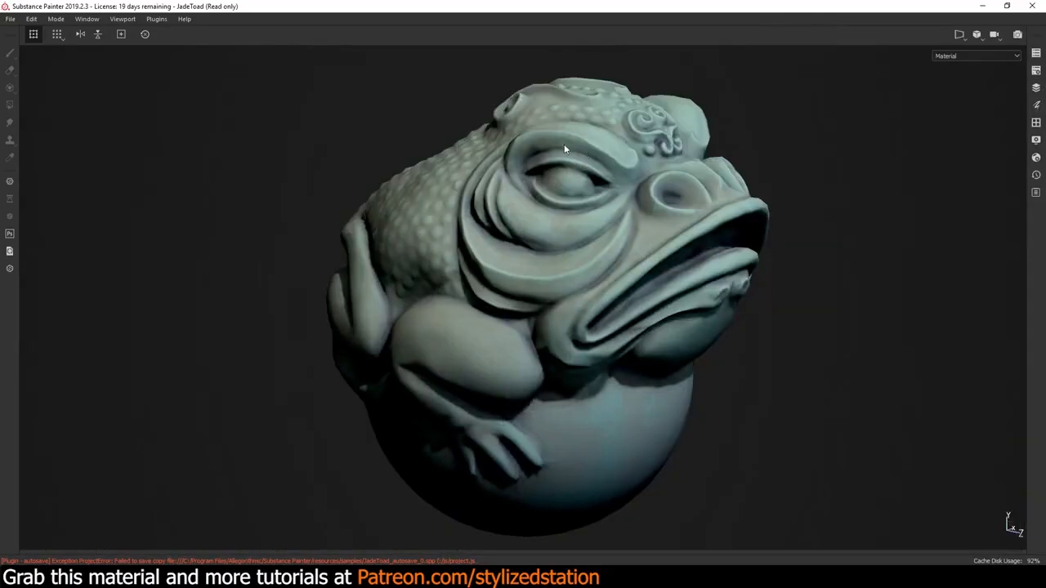
pyautogui.press('Tab')
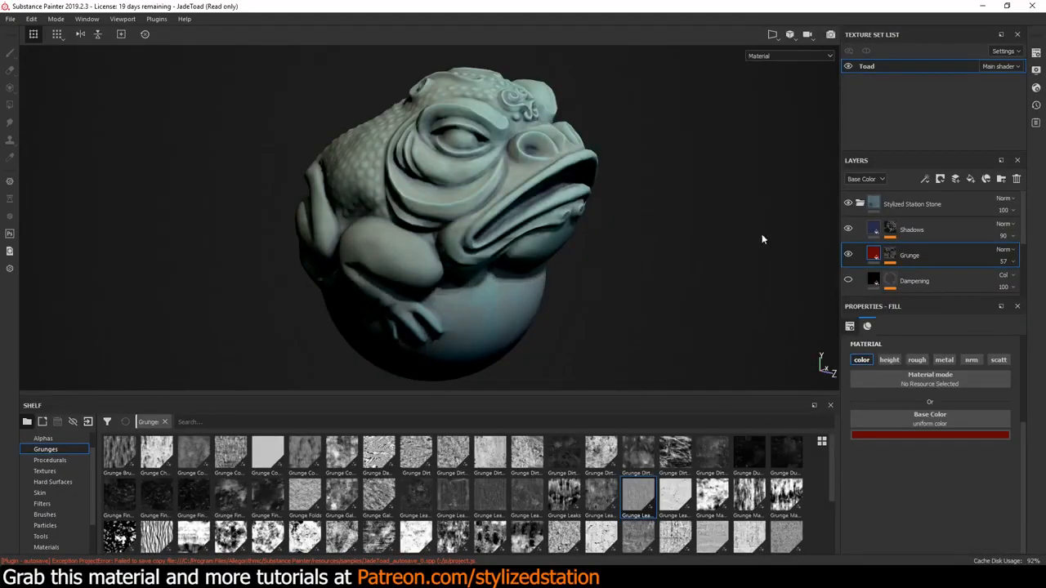
# Change the Base Gradient layer's base color to an olive yellow with RGB 0.151, 0.136, 0.003
pyautogui.scroll(-2, 846, 245)
pyautogui.click(908, 239)
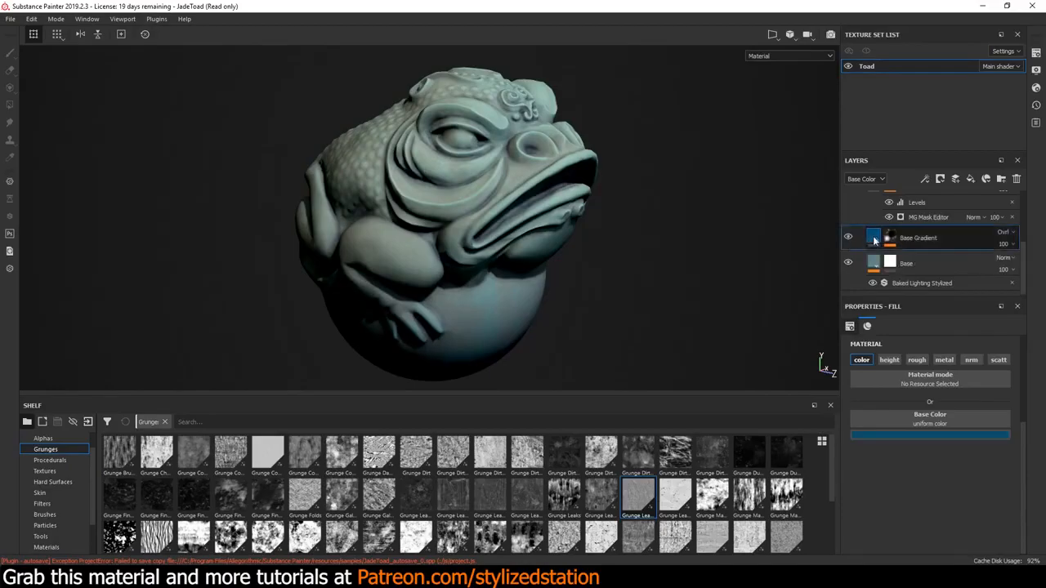
pyautogui.click(908, 435)
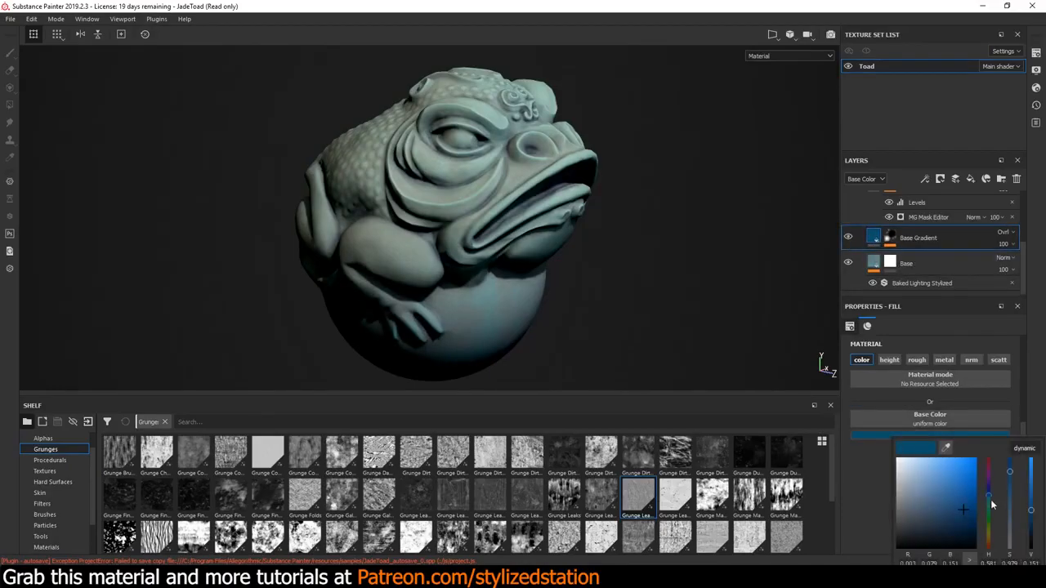
pyautogui.moveTo(989, 527); pyautogui.dragTo(987, 531)
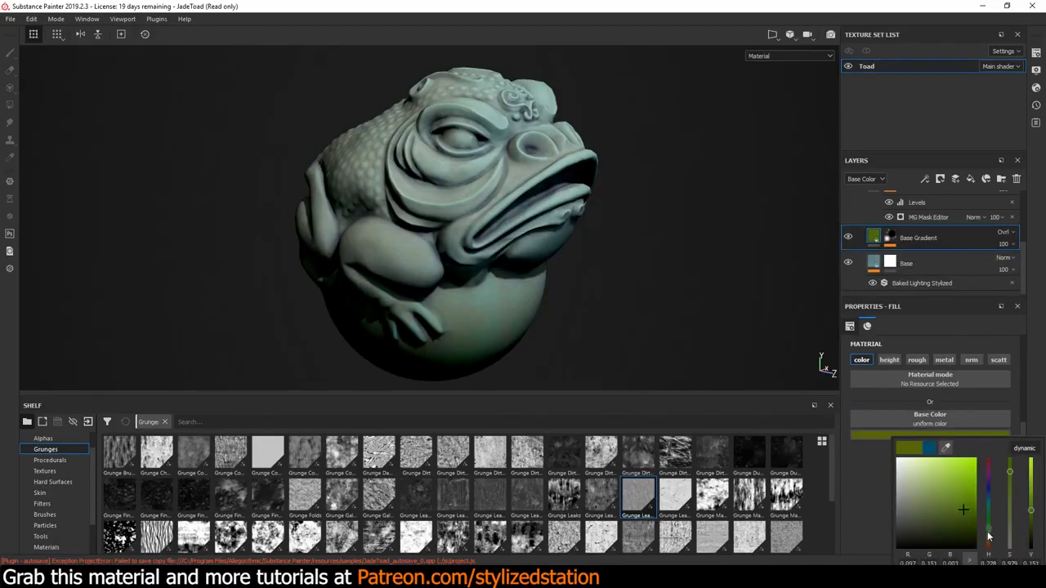
# Set the Horizon Color of the Base layer's Baked Lighting Stylized filter to orange
pyautogui.click(898, 283)
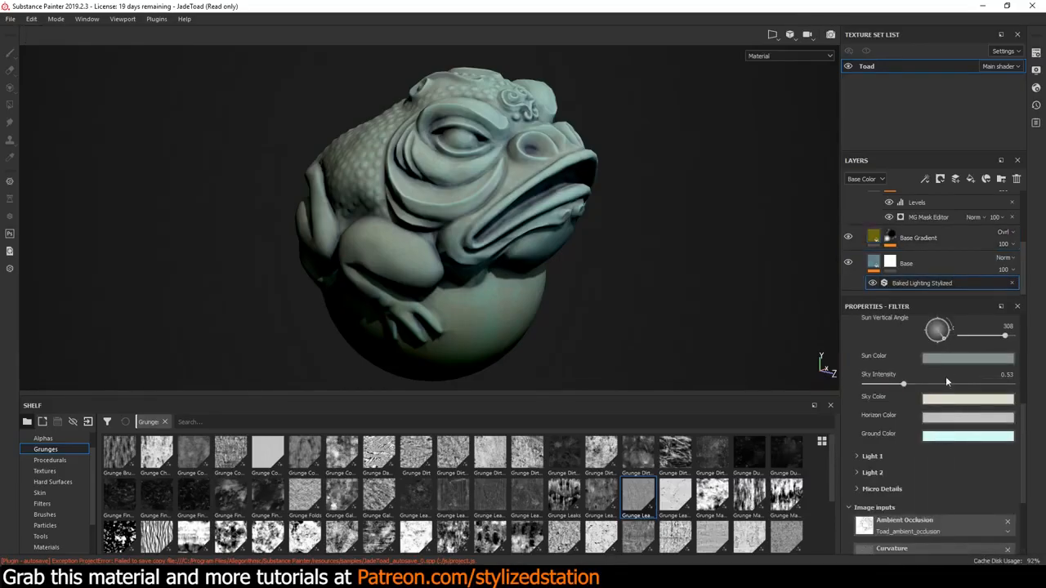
pyautogui.click(961, 439)
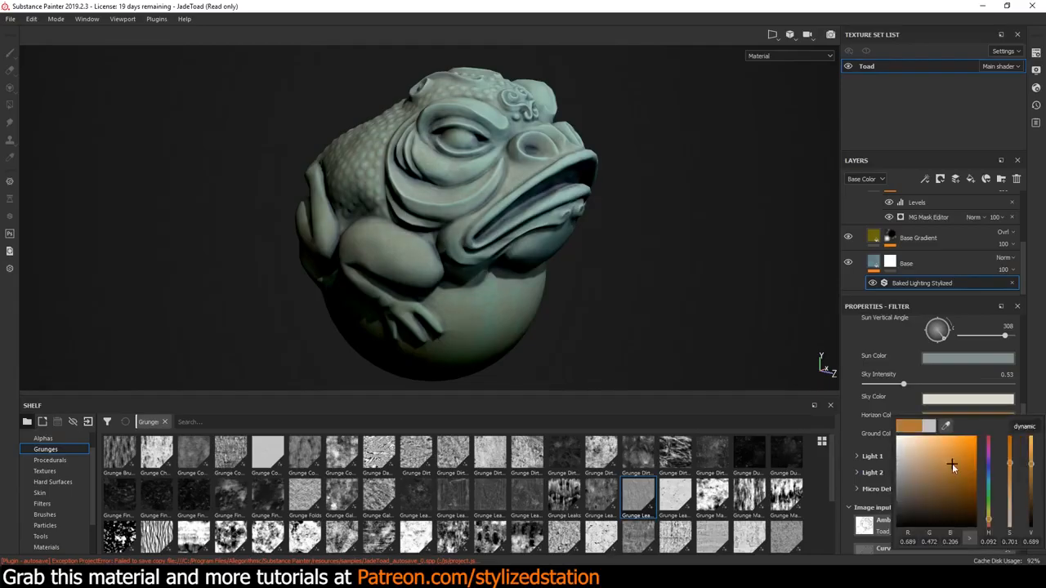
pyautogui.moveTo(951, 463); pyautogui.dragTo(954, 462)
pyautogui.click(890, 336)
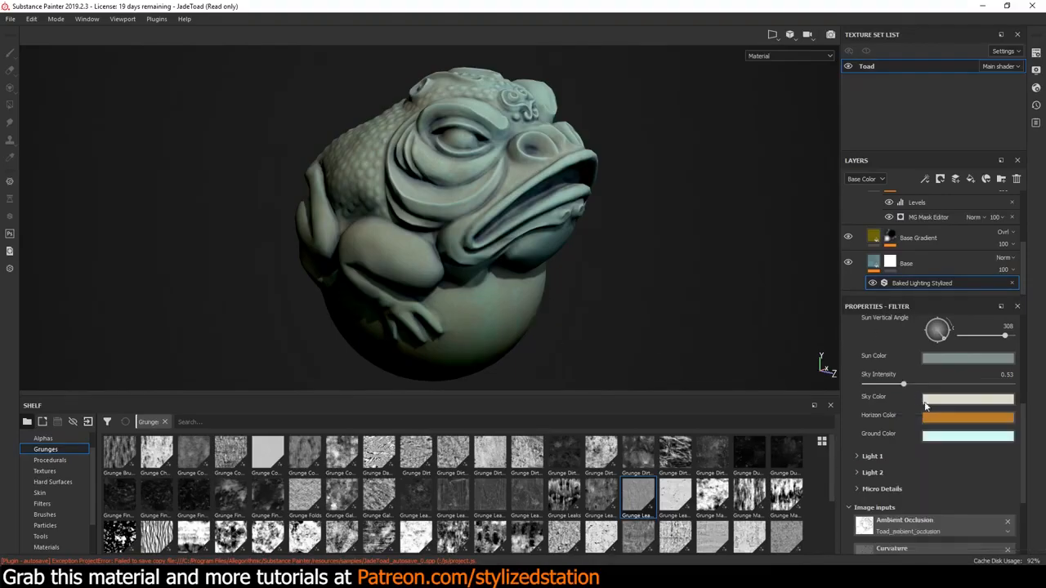
# Set the Baked Lighting Stylized filter's Sky Color to a medium blue
pyautogui.click(943, 401)
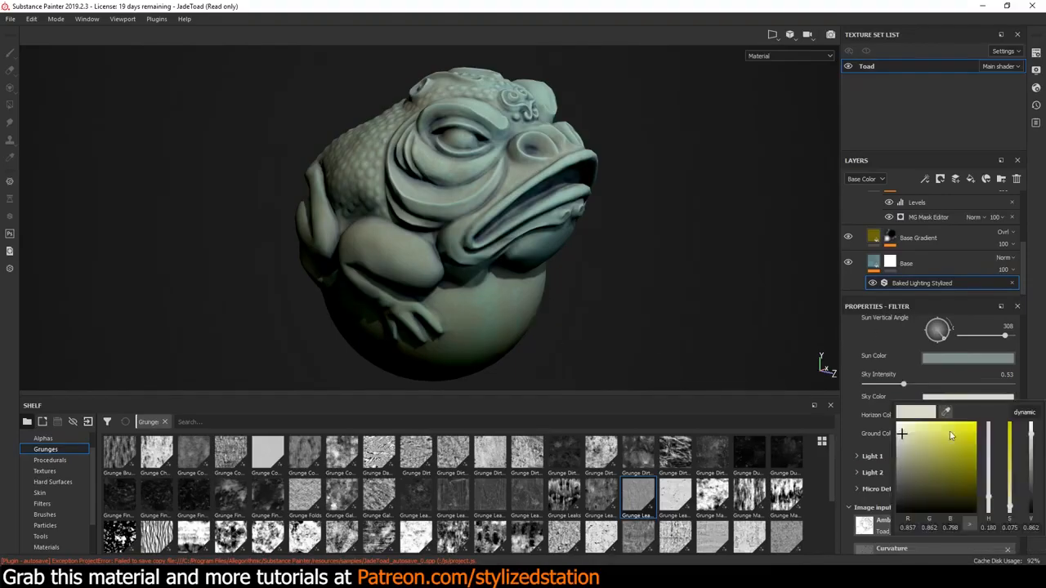
pyautogui.moveTo(948, 455)
pyautogui.mouseDown()
pyautogui.moveTo(929, 441)
pyautogui.moveTo(936, 451)
pyautogui.mouseUp()
pyautogui.moveTo(988, 497); pyautogui.dragTo(989, 456)
# Inspect the recolored toad in the enlarged viewport and collapse the Stylized Station Stone folder
pyautogui.press('Tab')
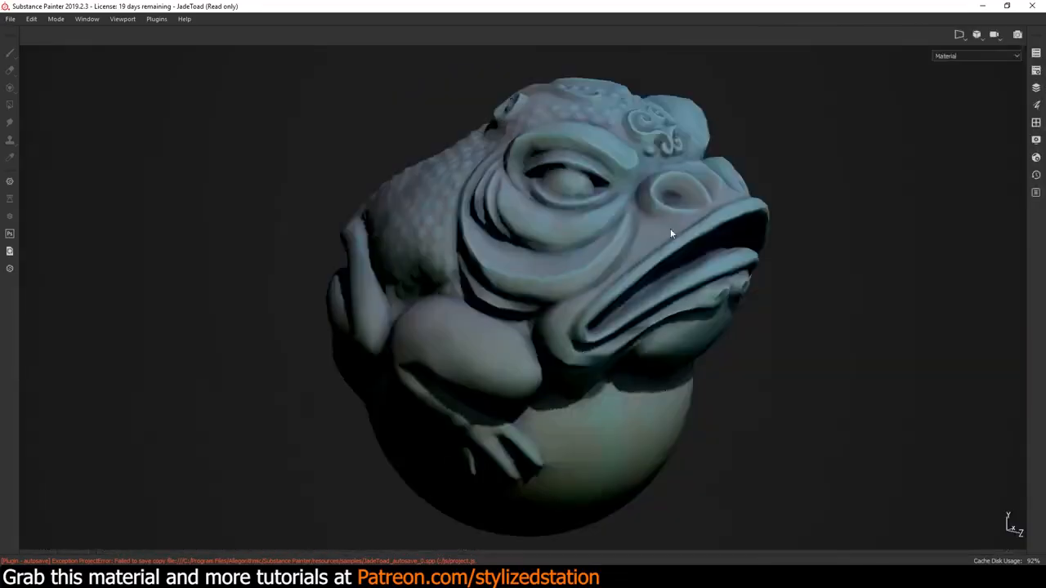
pyautogui.keyDown('alt'); pyautogui.moveTo(710, 285); pyautogui.dragTo(701, 280); pyautogui.keyUp('alt')
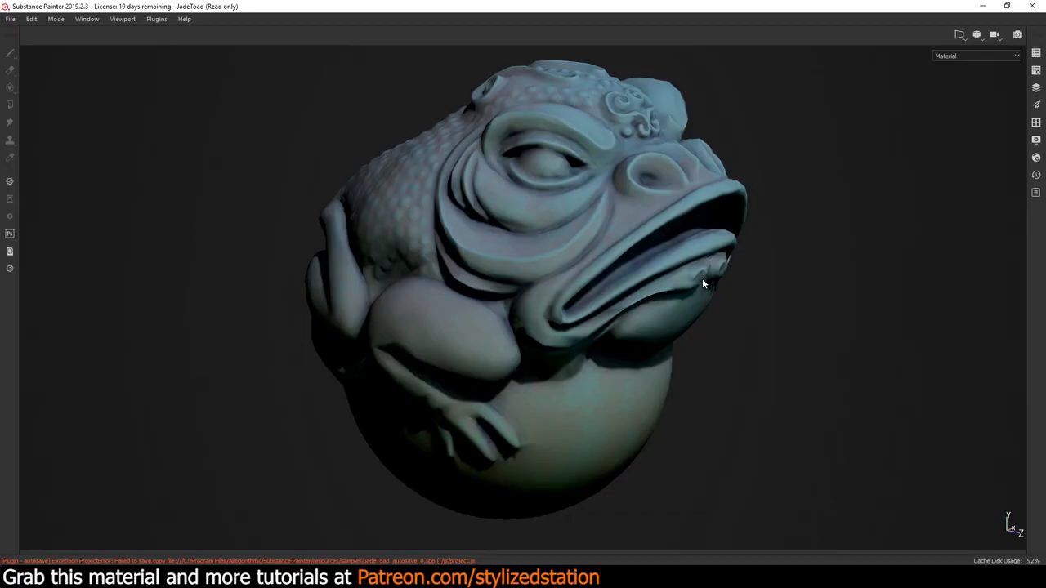
pyautogui.press('Tab')
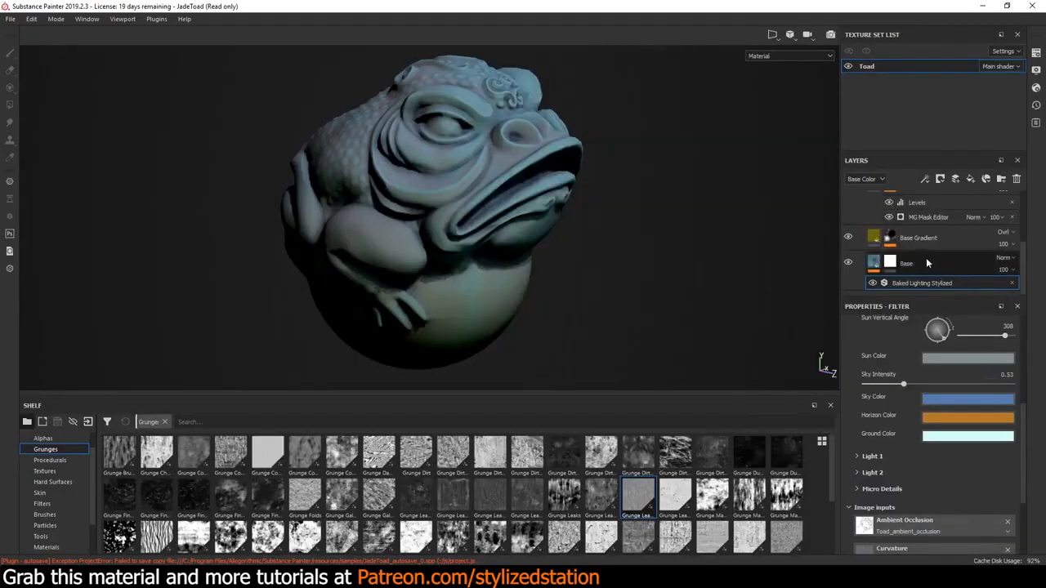
pyautogui.scroll(5, 926, 260)
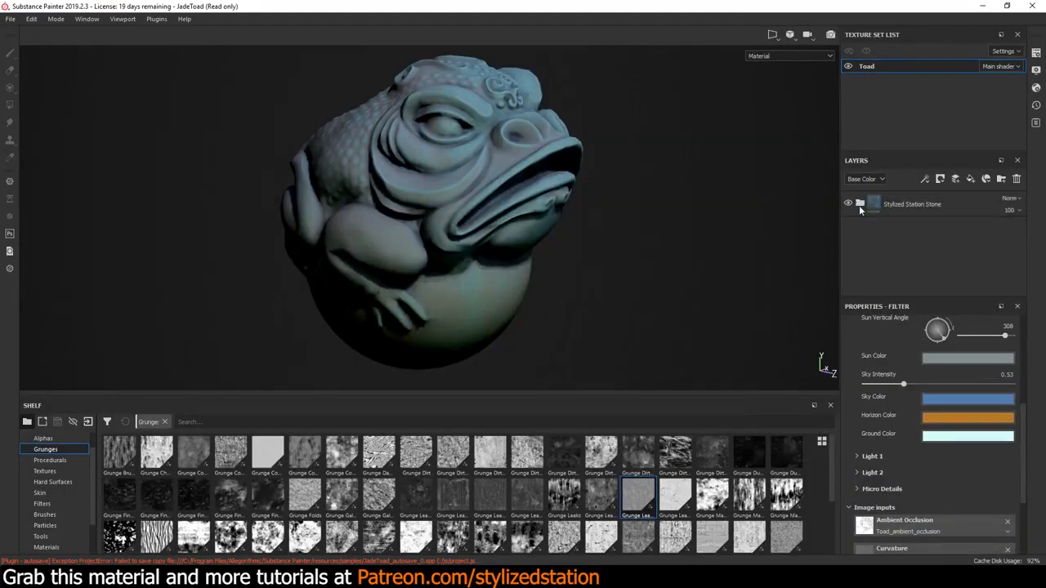